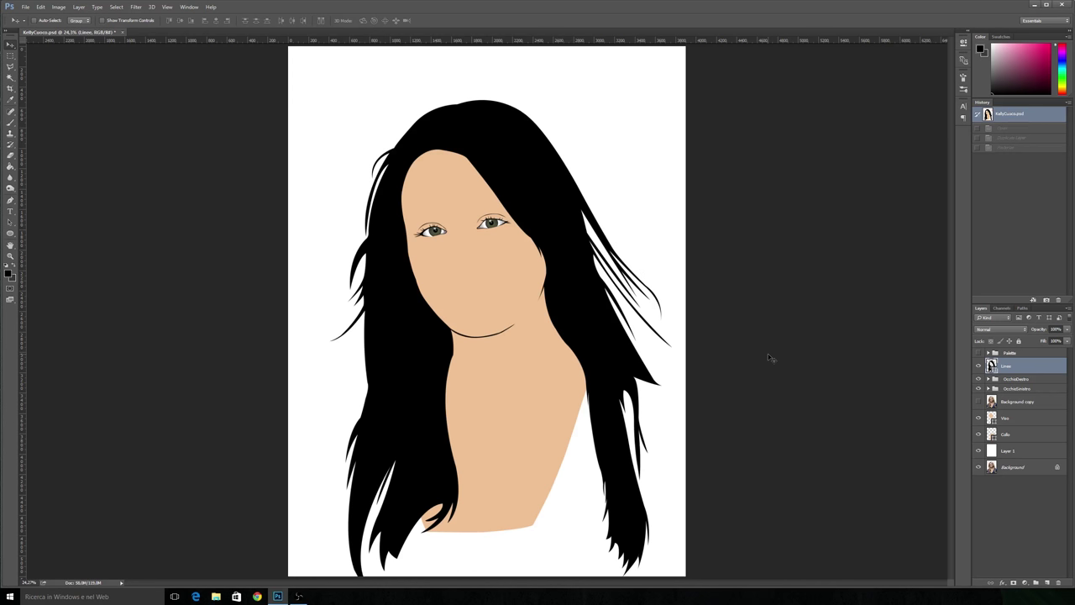
Step: Show the Background copy photo, zoom to 50% on the nose, and select Background copy
key("z")
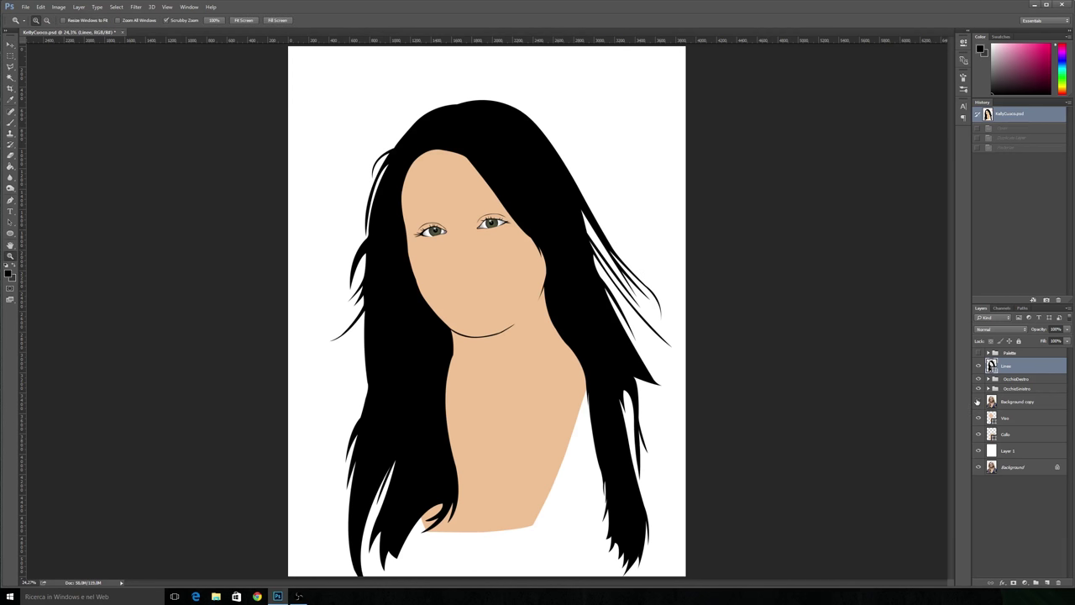
left_click(977, 403)
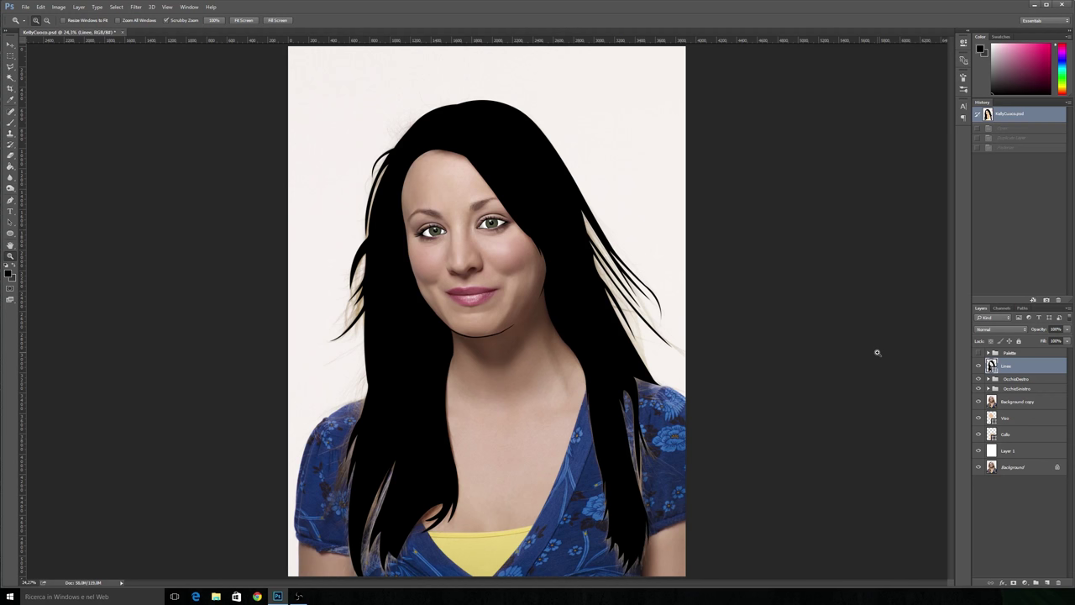
left_click(461, 251)
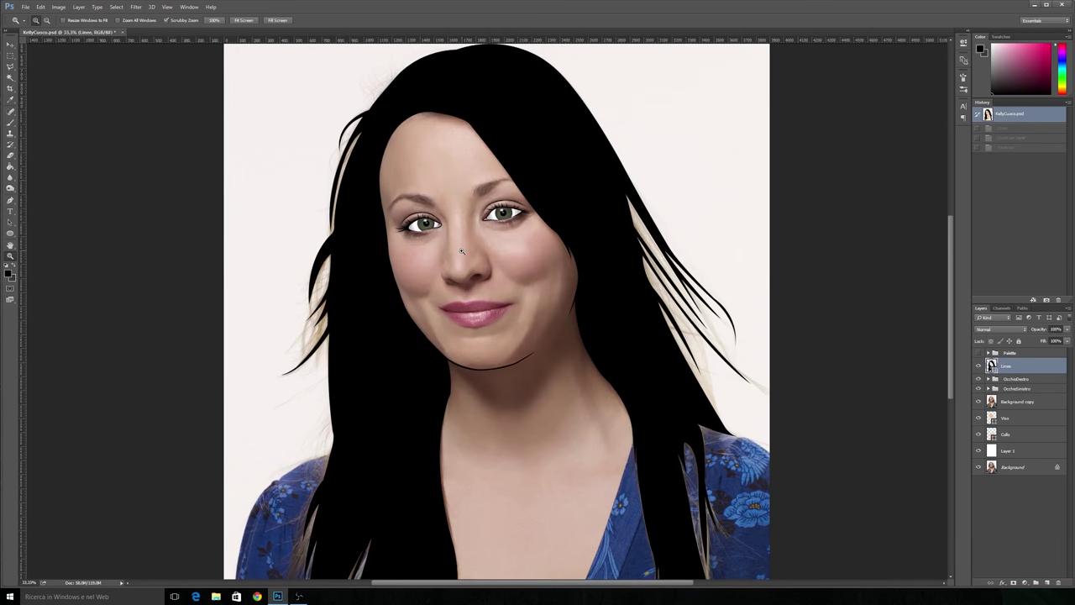
left_click(461, 251)
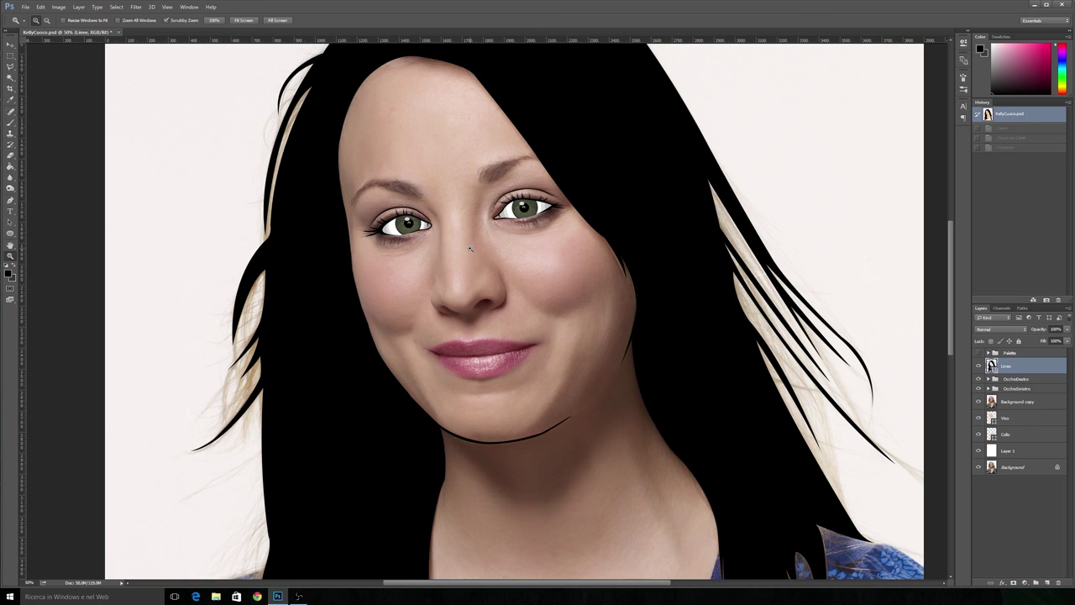
left_click(1039, 406)
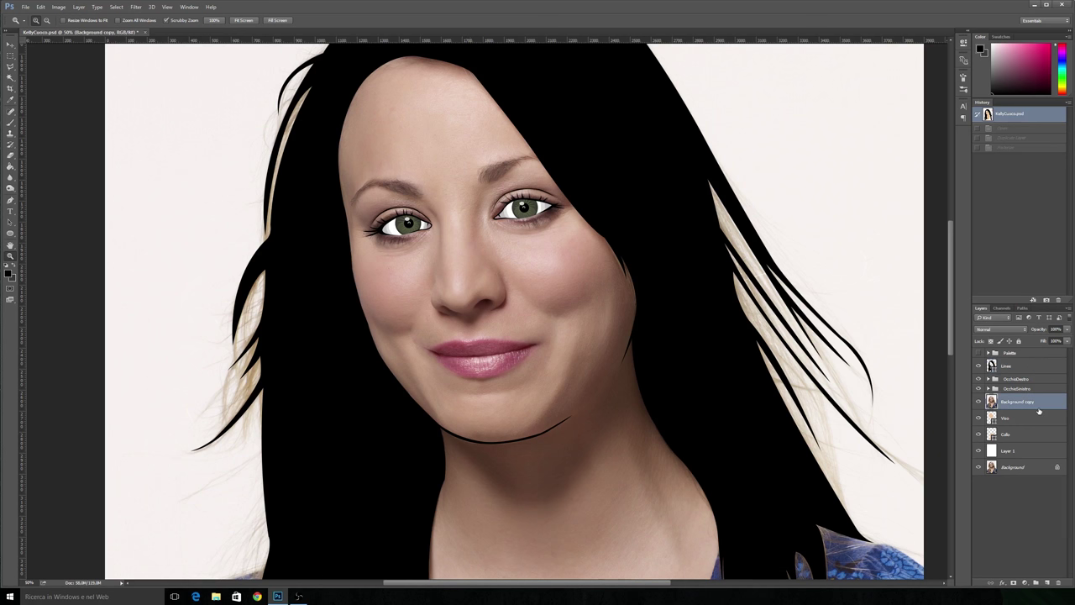
Step: Duplicate Background copy into Background copy 2 and start a Posterize adjustment on it
left_click_drag(1038, 409, 1049, 583)
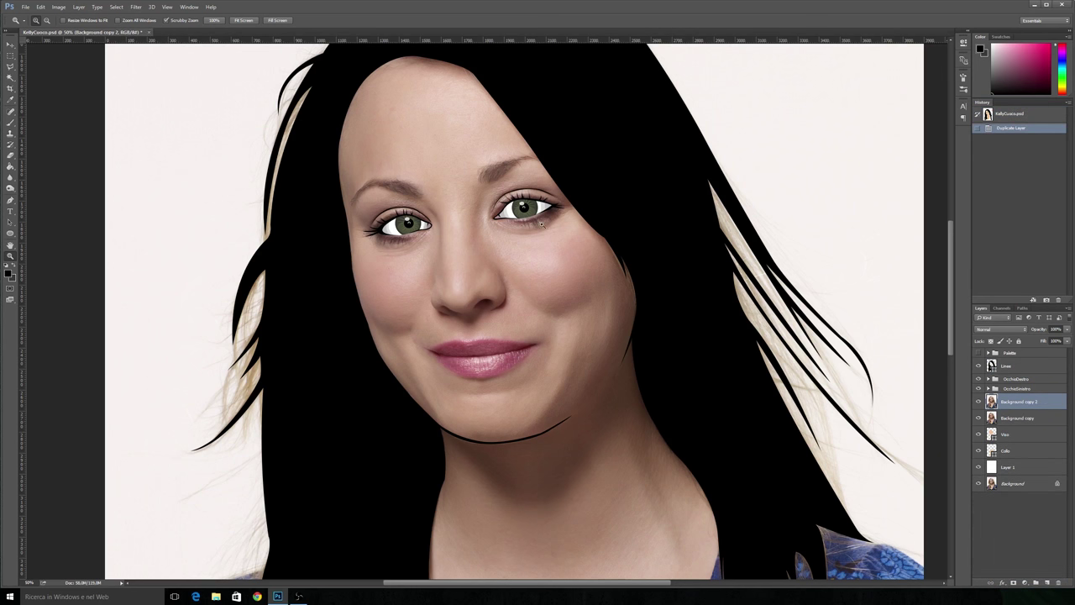
left_click(58, 6)
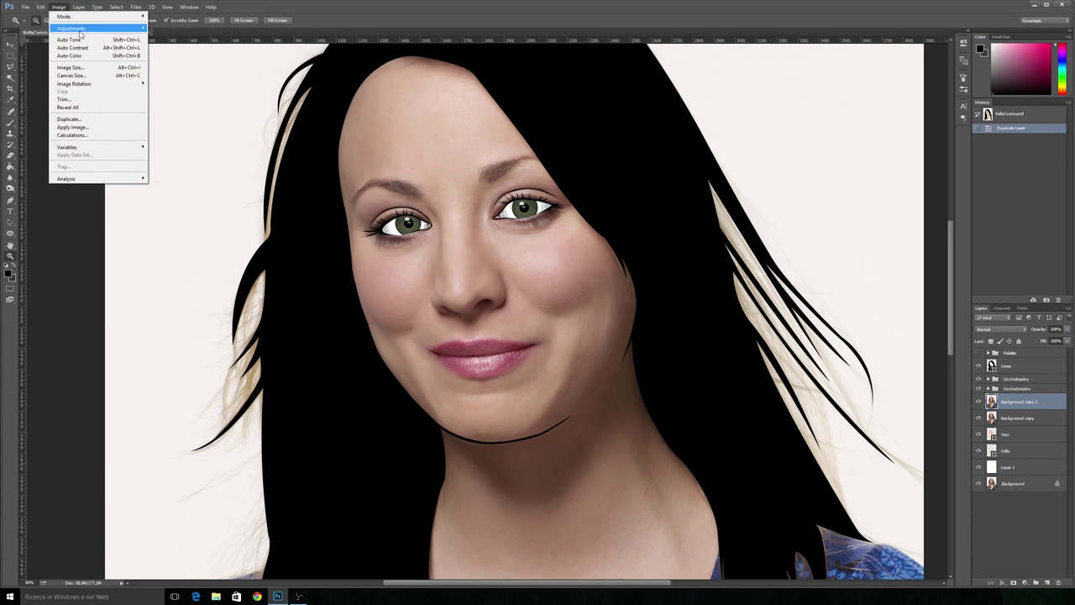
mouse_move(71, 28)
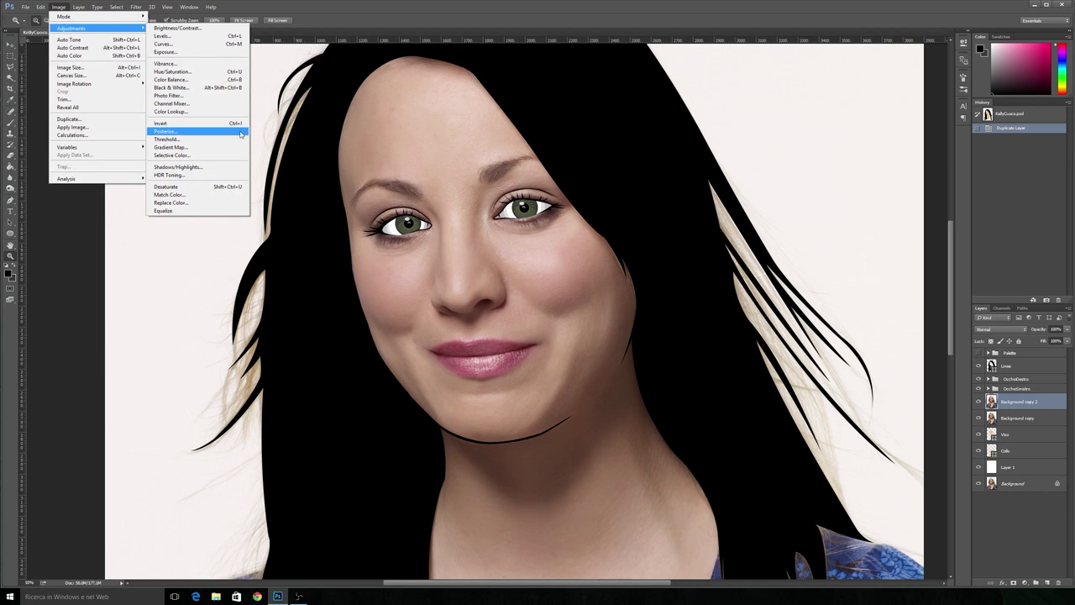
left_click(238, 134)
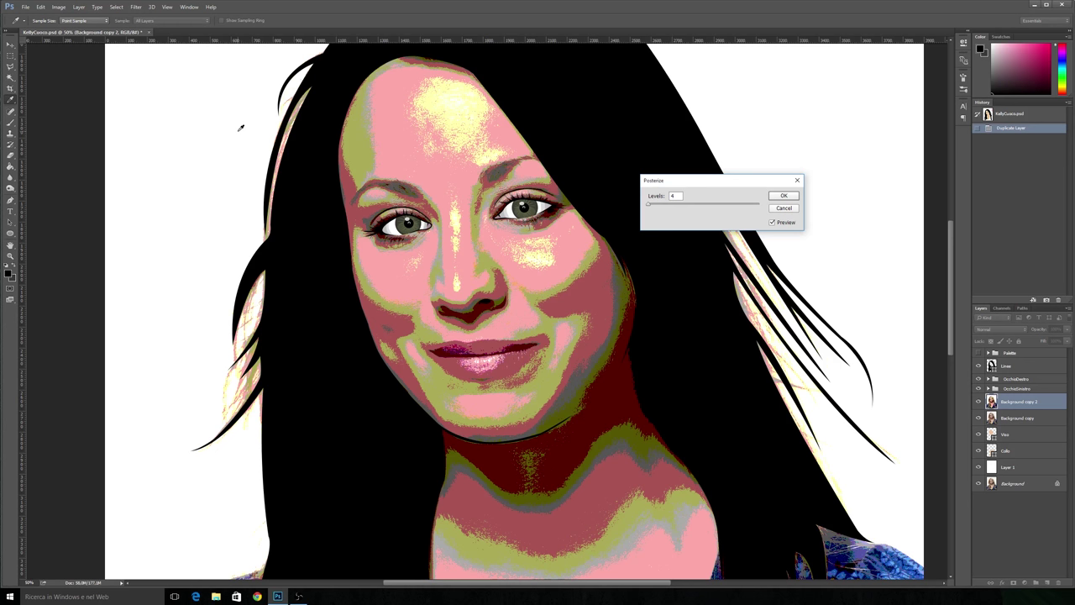
Step: Try the Levels slider, then posterize Background copy 2 at 4 levels
left_click_drag(691, 205, 701, 206)
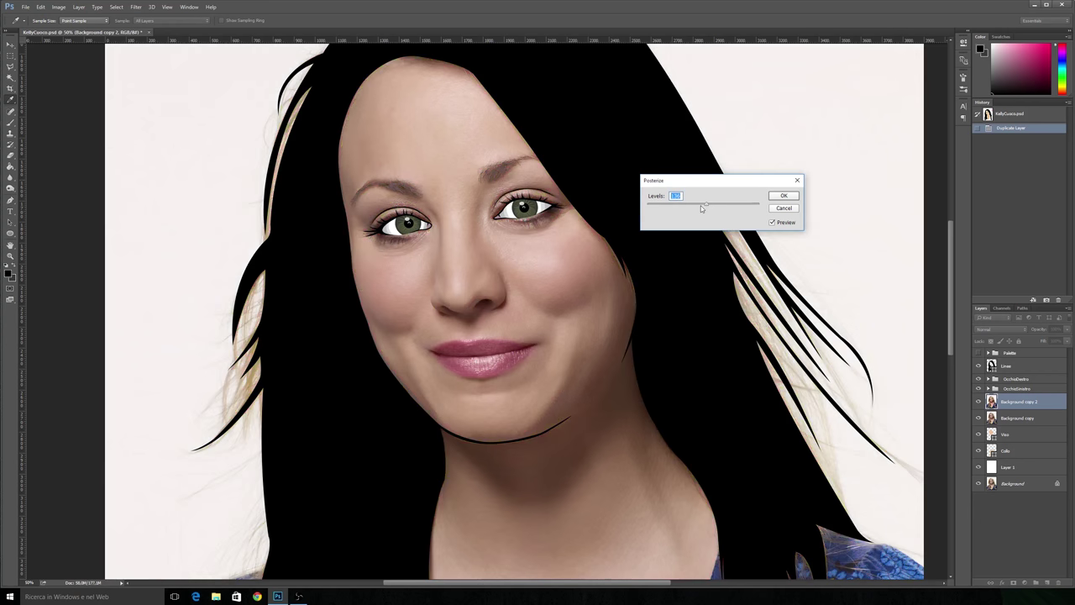
mouse_move(701, 206)
left_mouse_down()
mouse_move(621, 203)
mouse_move(650, 209)
left_mouse_up()
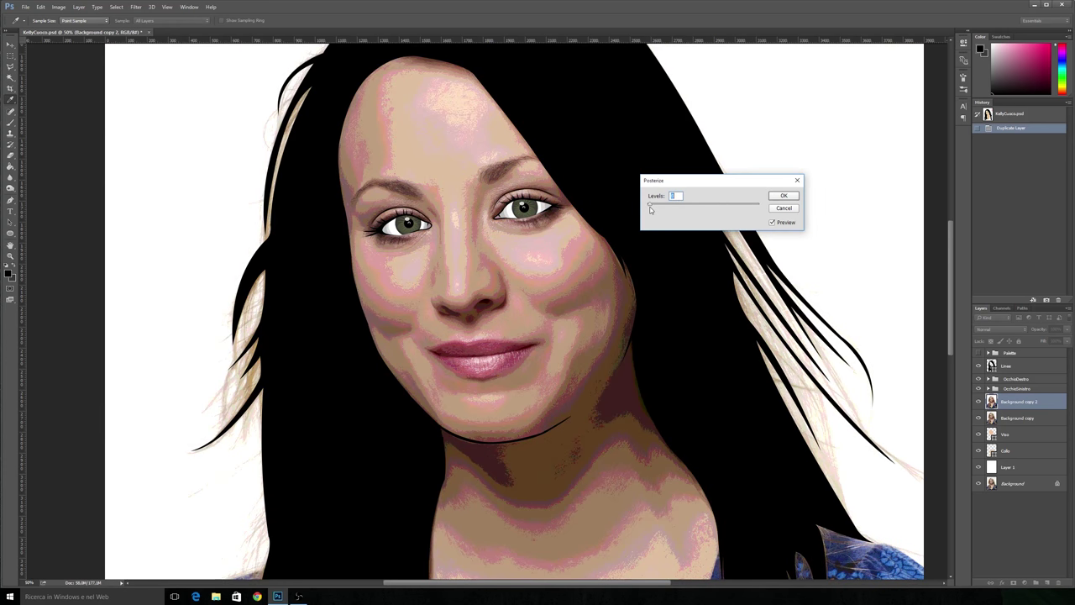
type("4")
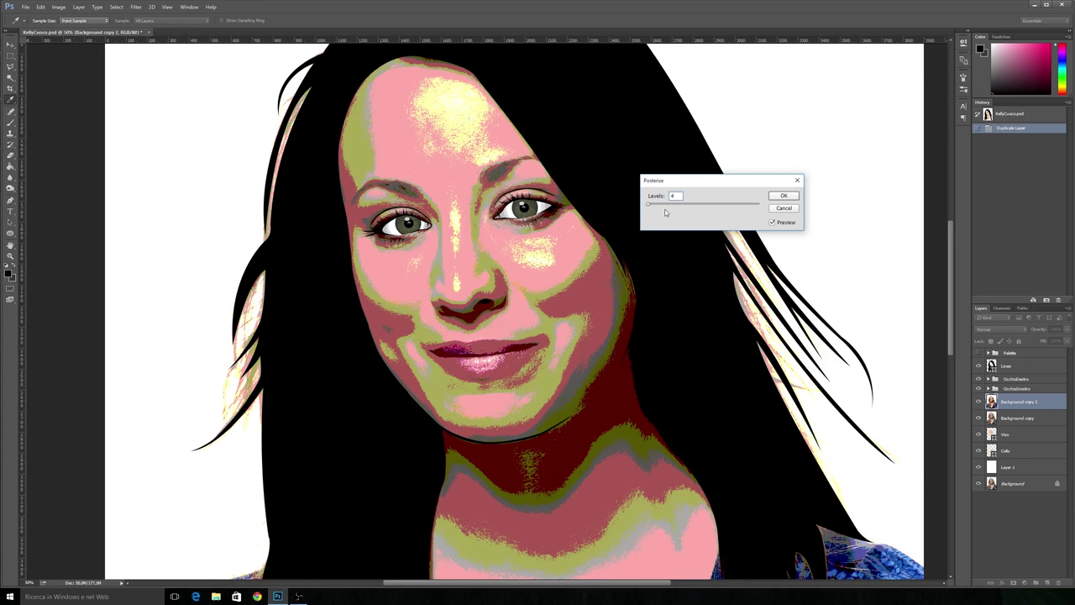
left_click(782, 201)
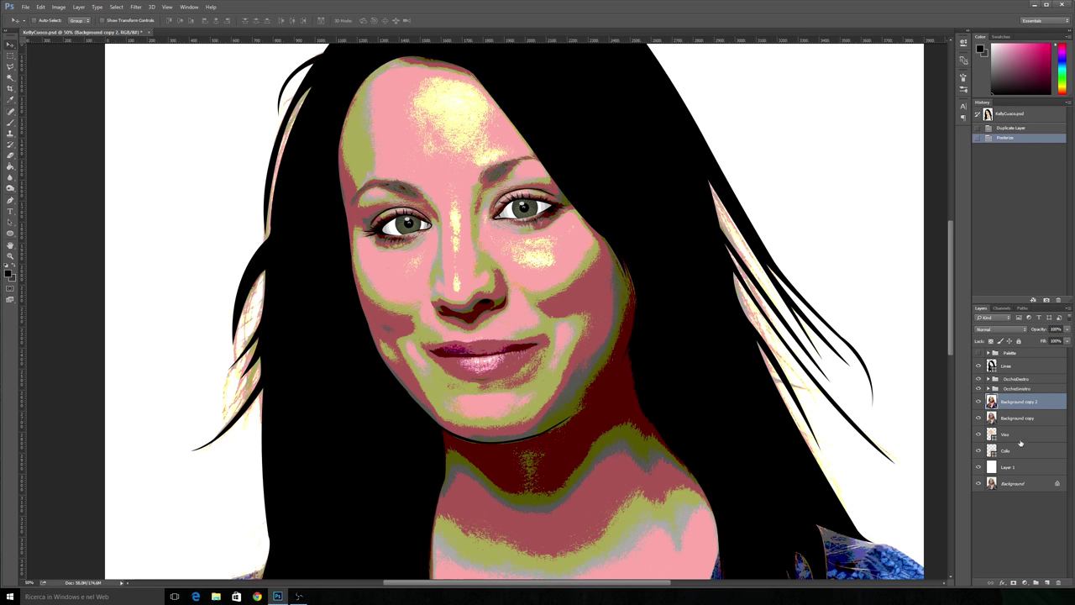
Step: Move Background copy just above Background, hide it, and select the Viso layer
left_click_drag(1023, 420, 1035, 470)
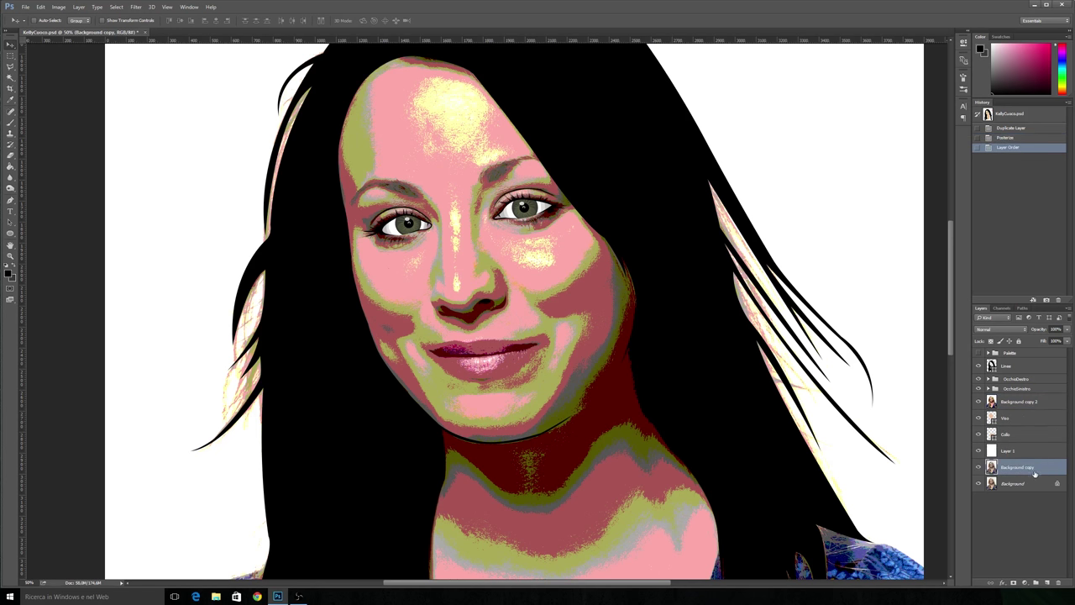
left_click(979, 468)
left_click(1023, 406)
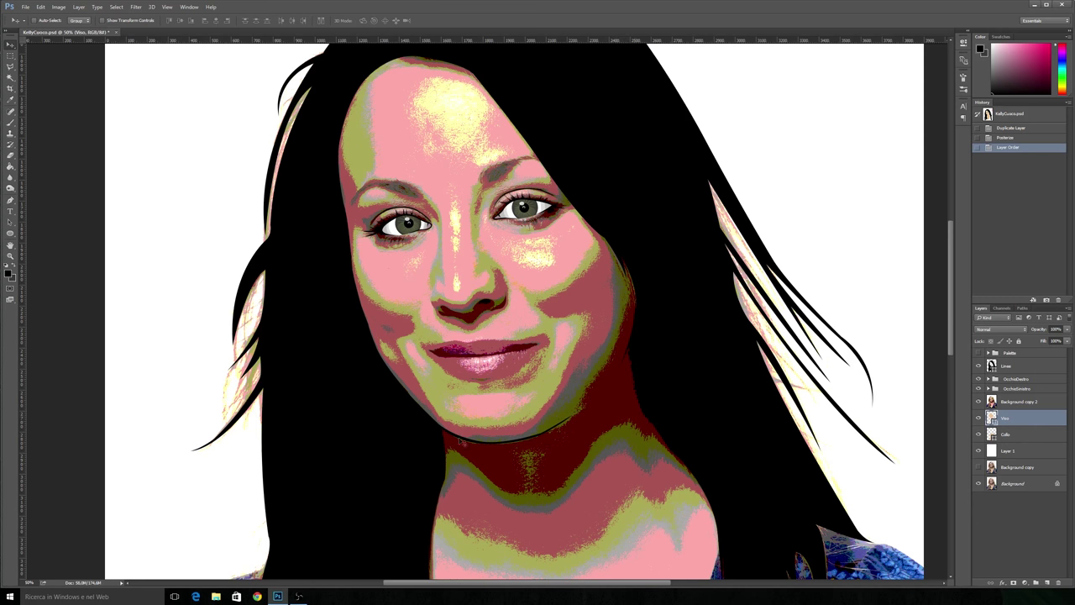
Step: Zoom in on the jaw and start a Pen shape with curved points down the jaw edge
key("z")
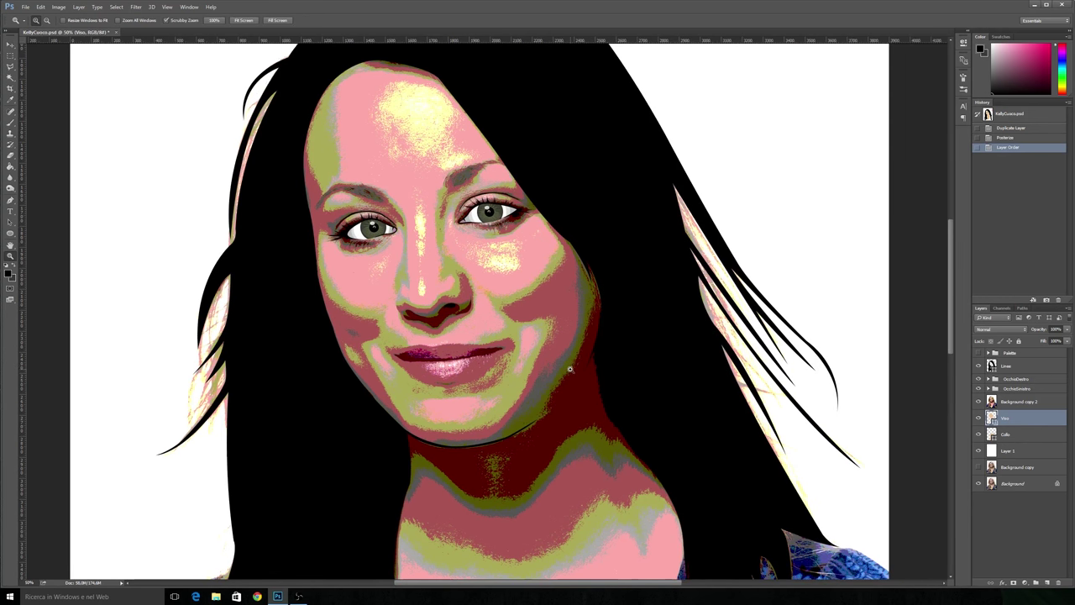
left_click(565, 367)
left_click(10, 200)
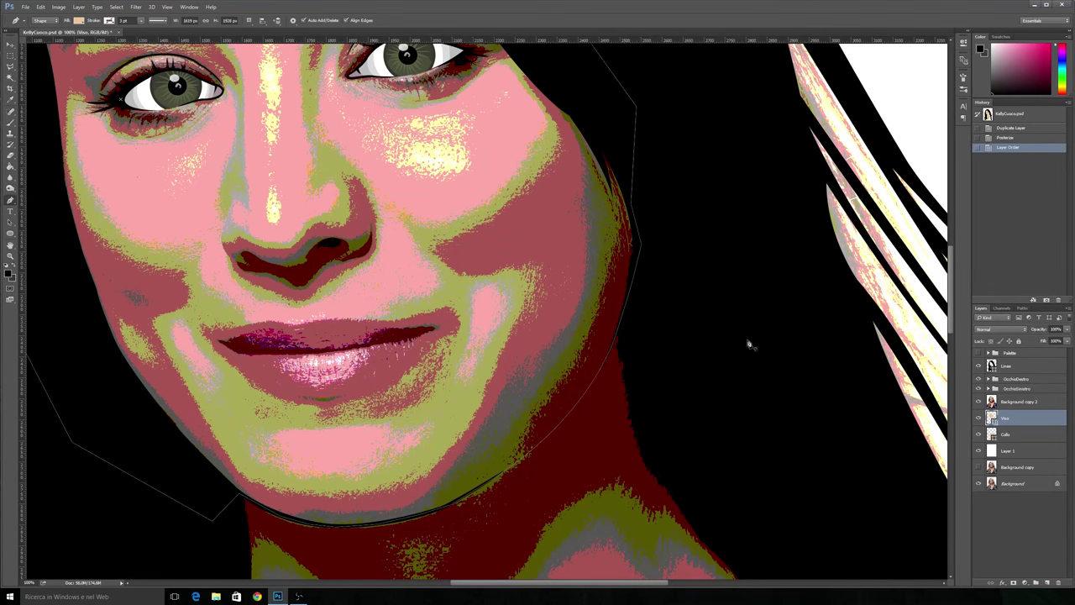
left_click(604, 132)
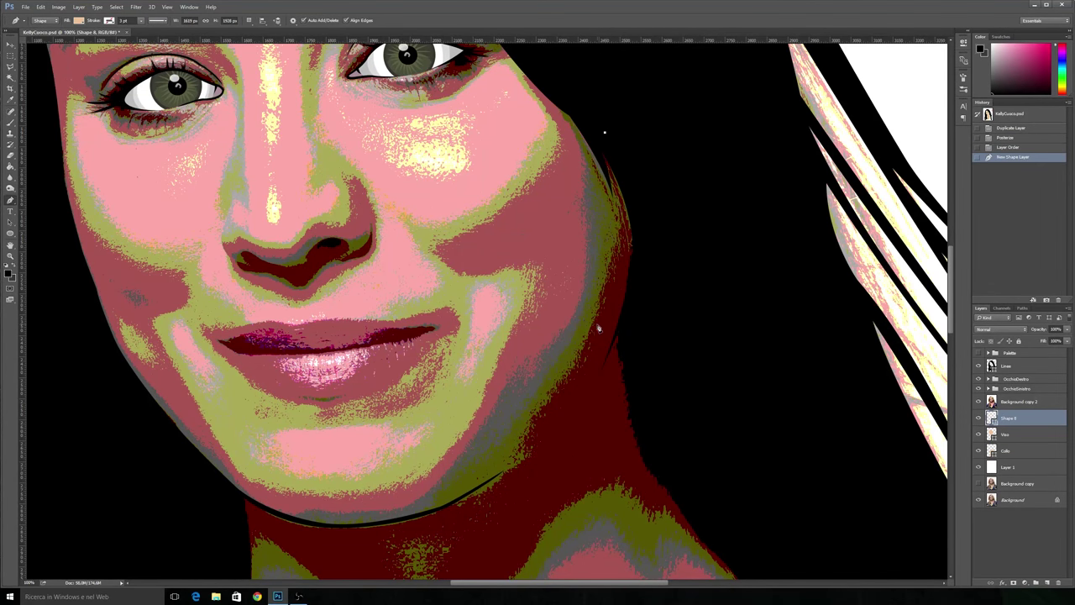
left_click_drag(593, 327, 549, 417)
left_click(594, 330, "alt")
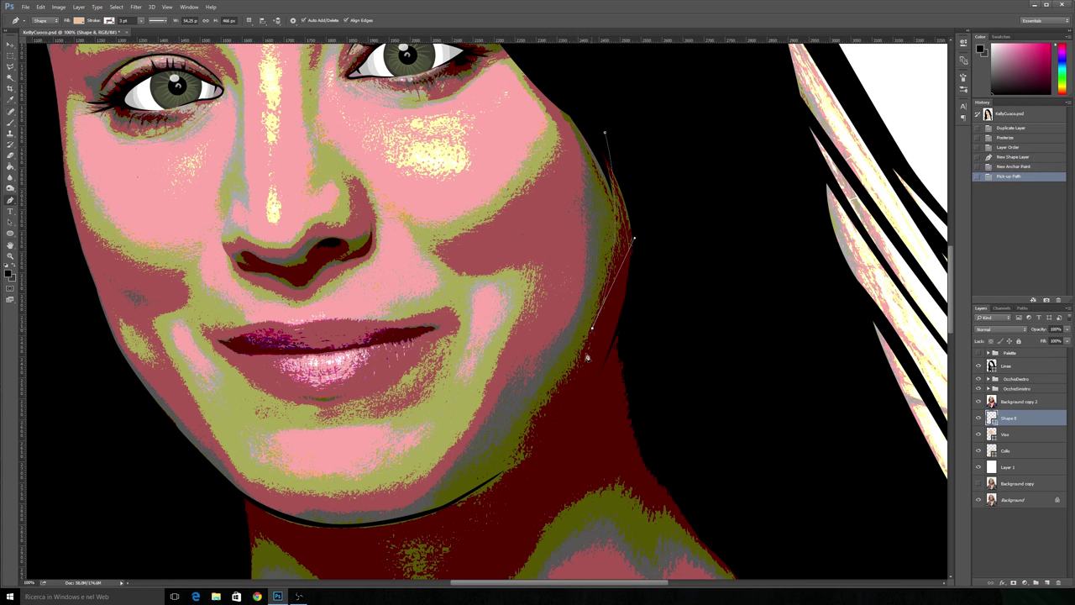
left_click_drag(527, 451, 526, 490)
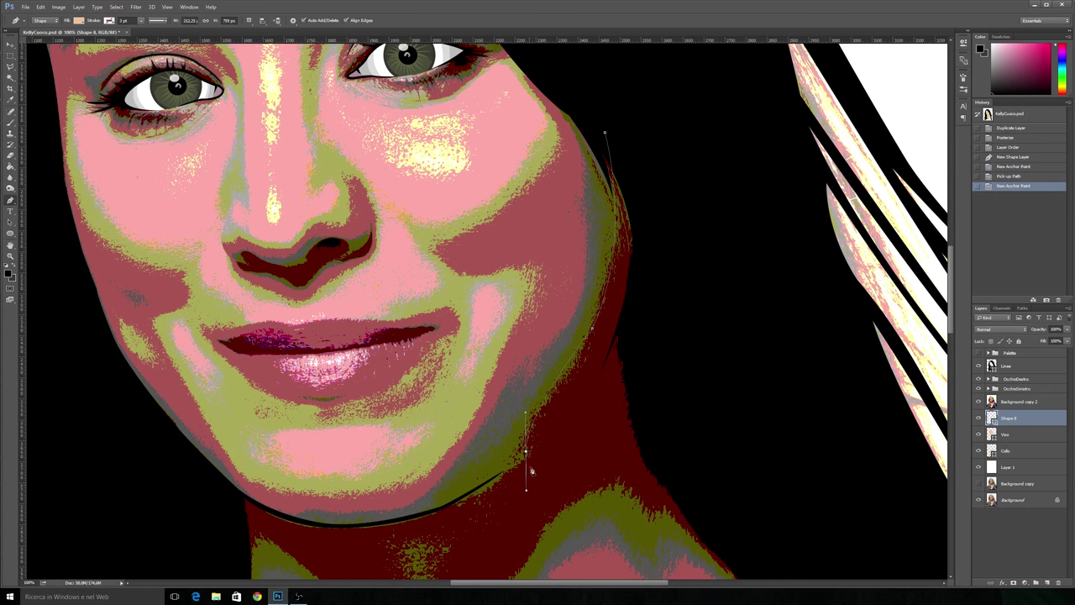
left_click(528, 455, "alt")
Step: Continue the outline under the chin and down the neck toward the shoulder
scroll(395, 504, "up", 2)
scroll(395, 504, "up", 2)
scroll(395, 504, "down", 1)
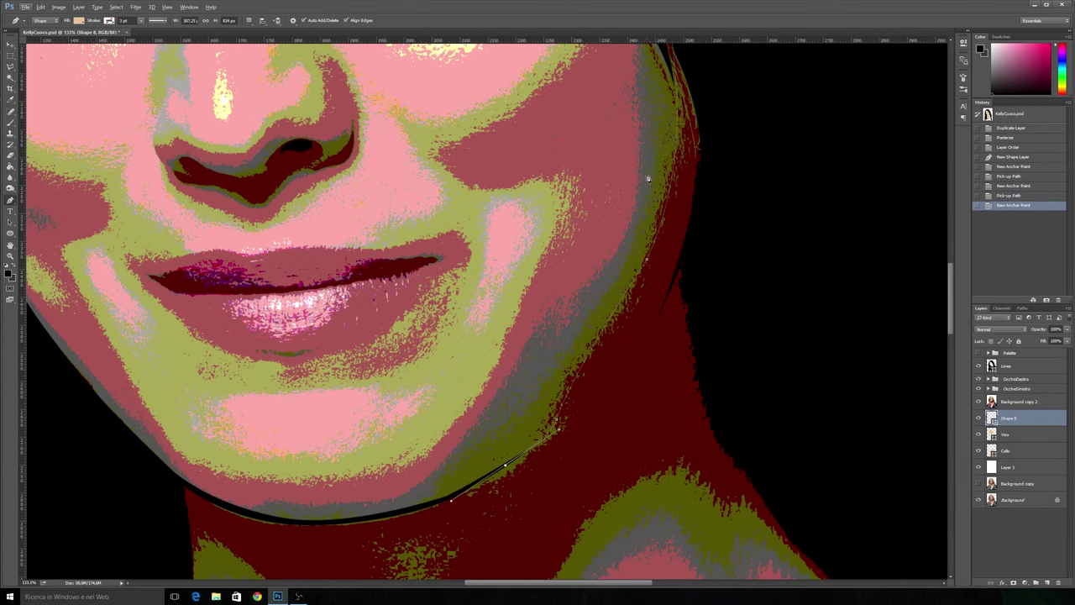
left_click(504, 465)
left_click_drag(327, 544, 212, 555)
scroll(156, 548, "left", 3)
left_click(216, 420)
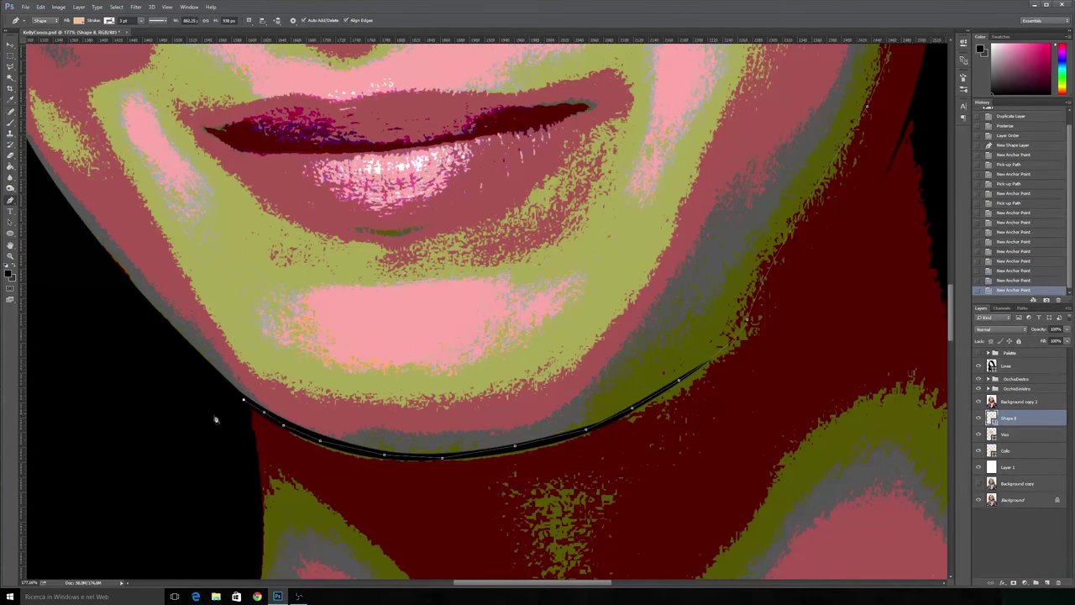
scroll(252, 470, "down", 2)
left_click(392, 554)
left_click(465, 510)
left_click(578, 460)
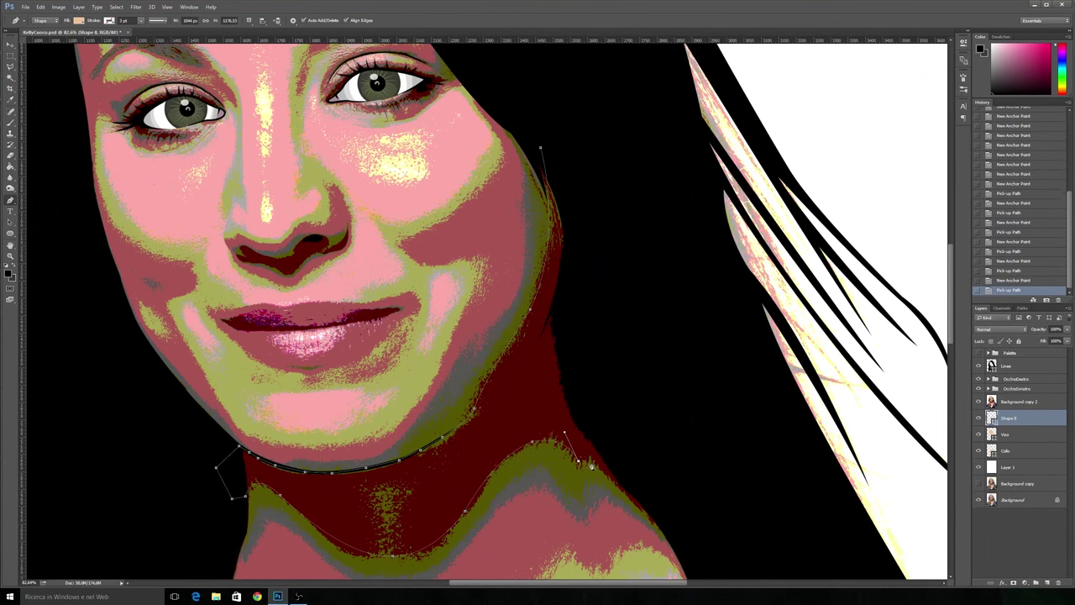
Step: Finish the outline along the collarbone and up the neck, close Shape 8, and hide Background copy 2
scroll(672, 521, "down", 1)
left_click(667, 490)
left_click(727, 468)
left_click(687, 320)
left_click(641, 169)
left_click(577, 108)
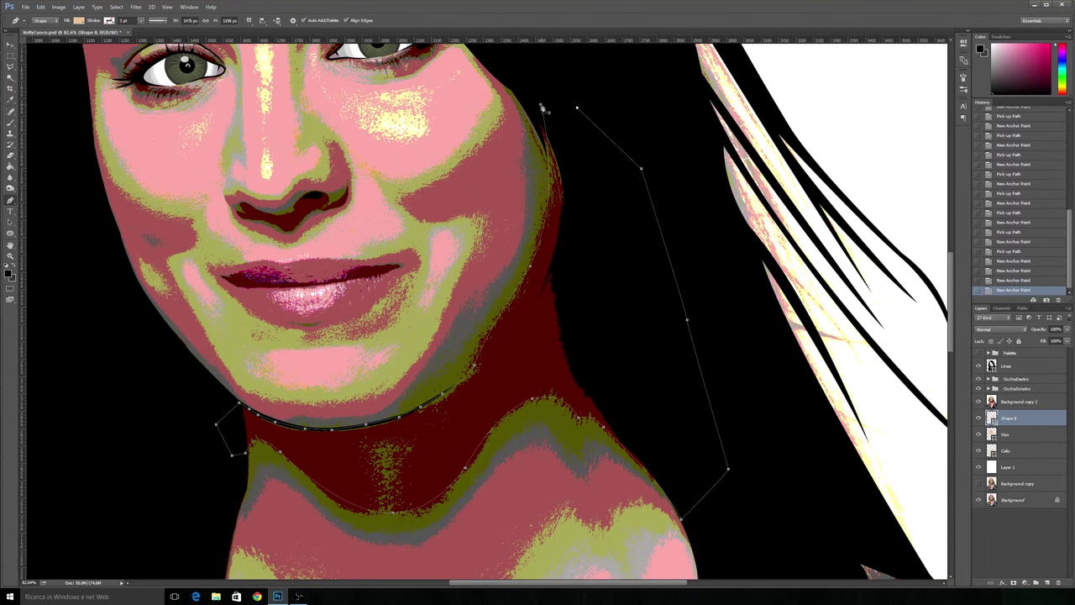
left_click(541, 105)
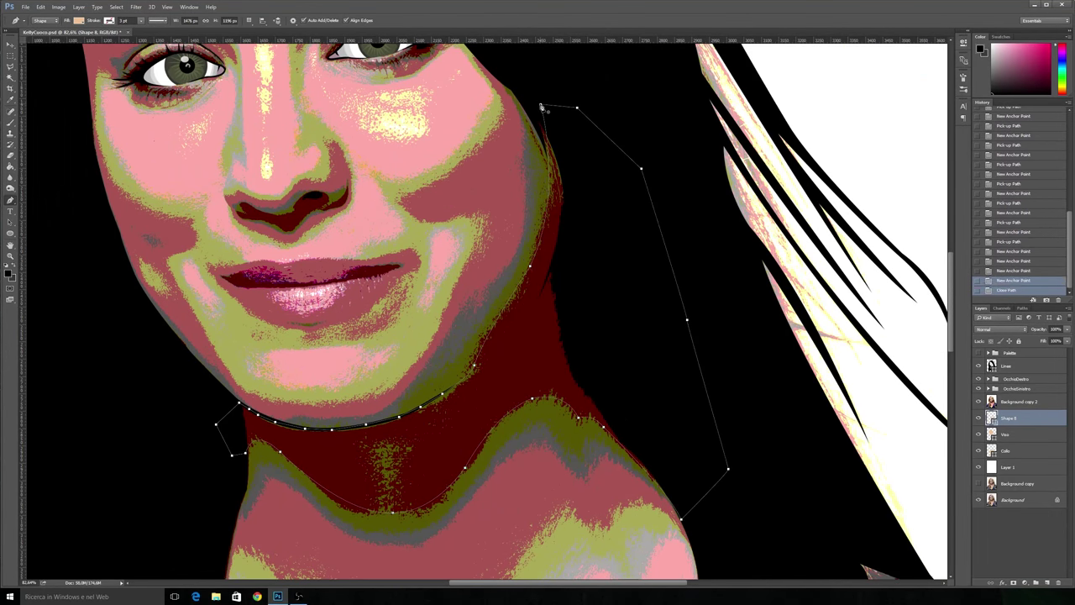
left_click(979, 403)
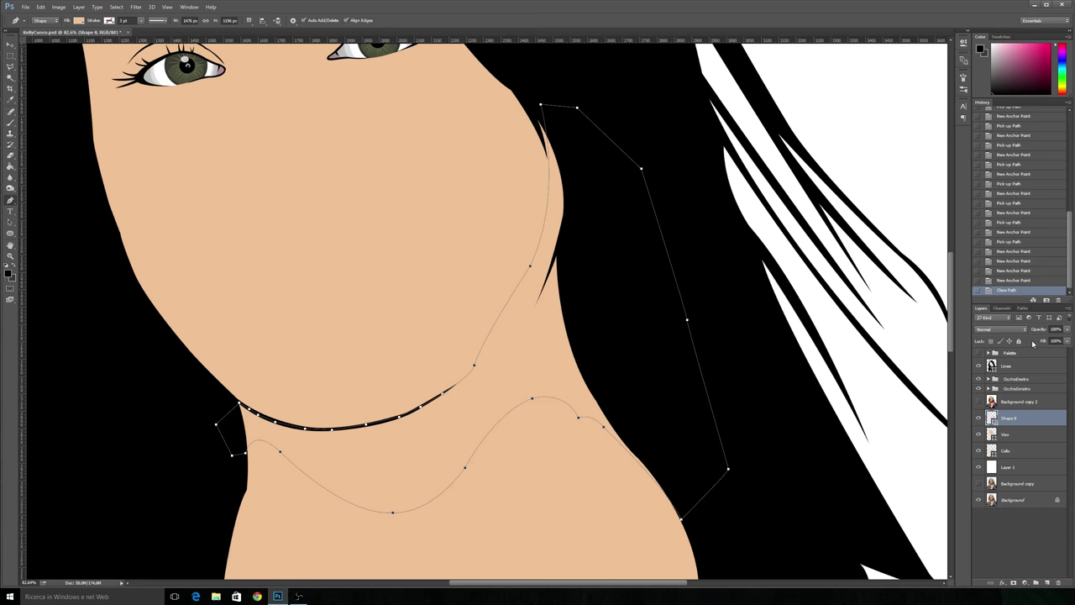
Step: Change Shape 8's fill colour to darker tan #a88564
double_click(993, 418)
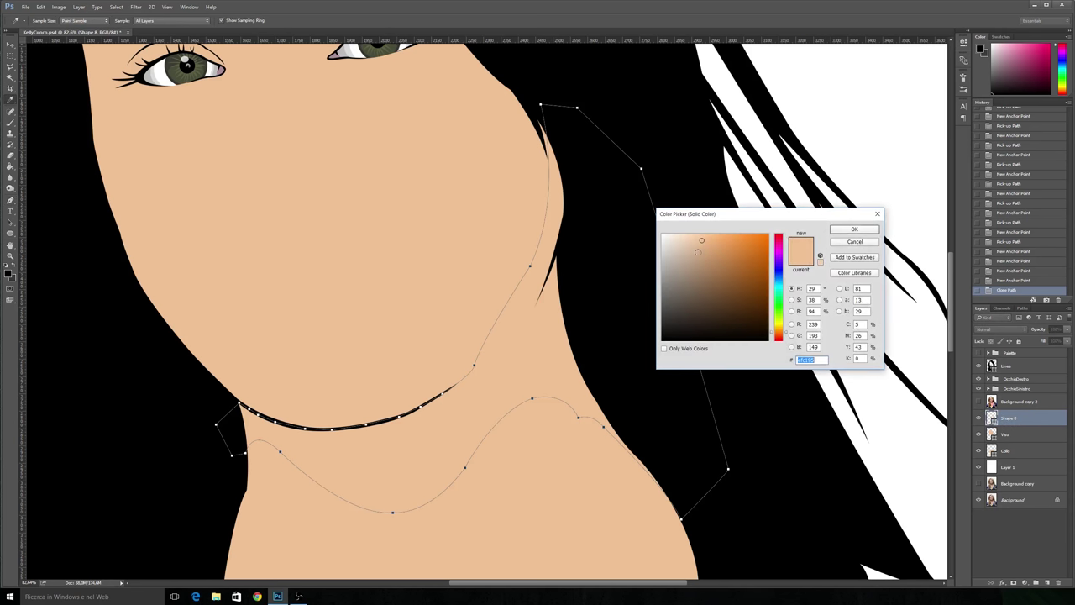
left_click(704, 263)
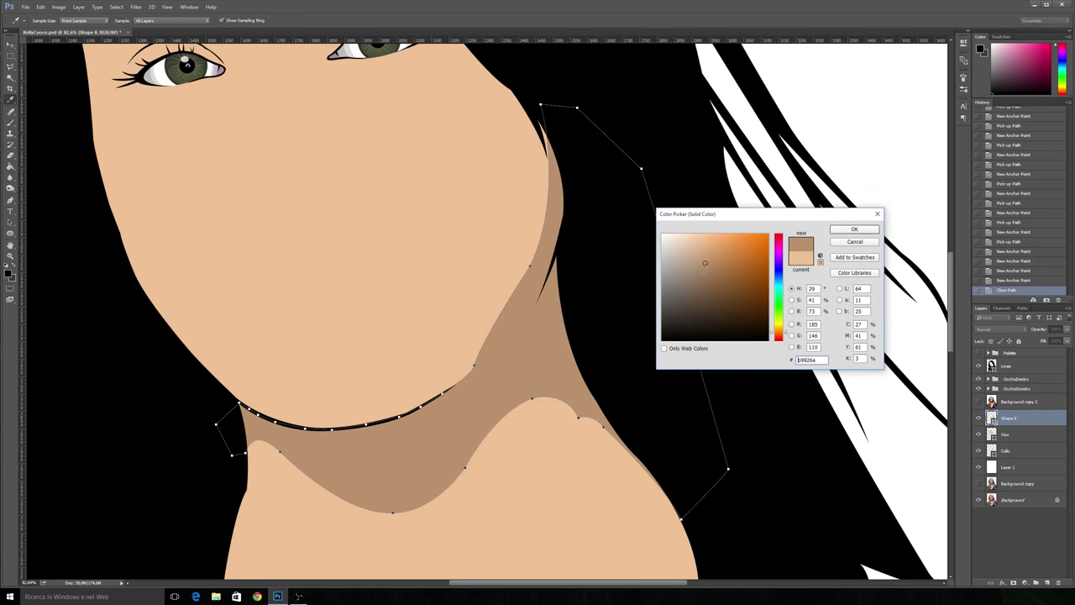
left_click_drag(705, 263, 705, 270)
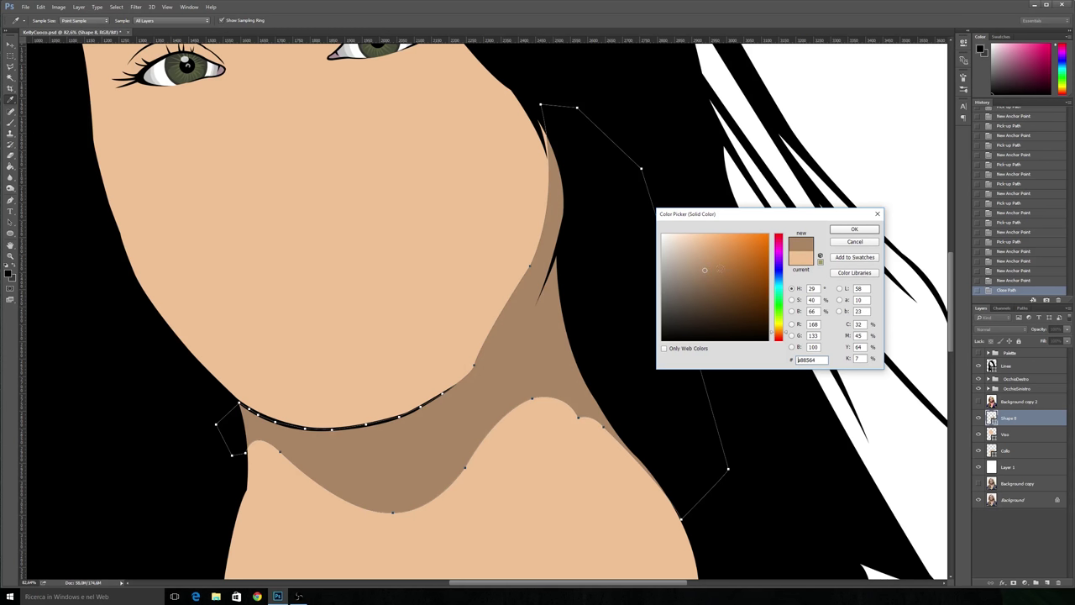
left_click(854, 228)
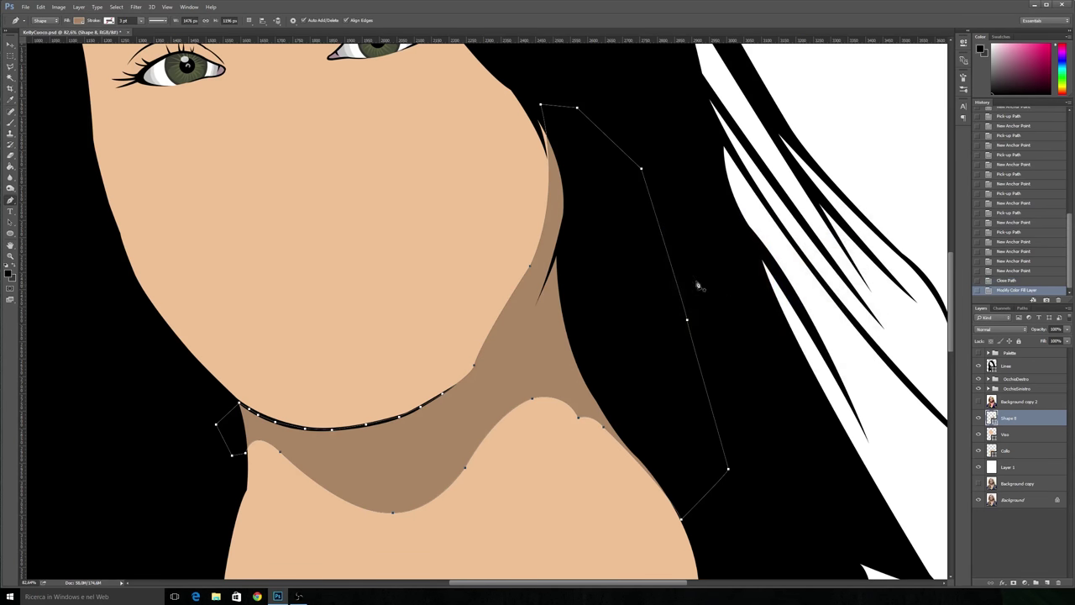
left_click(10, 44)
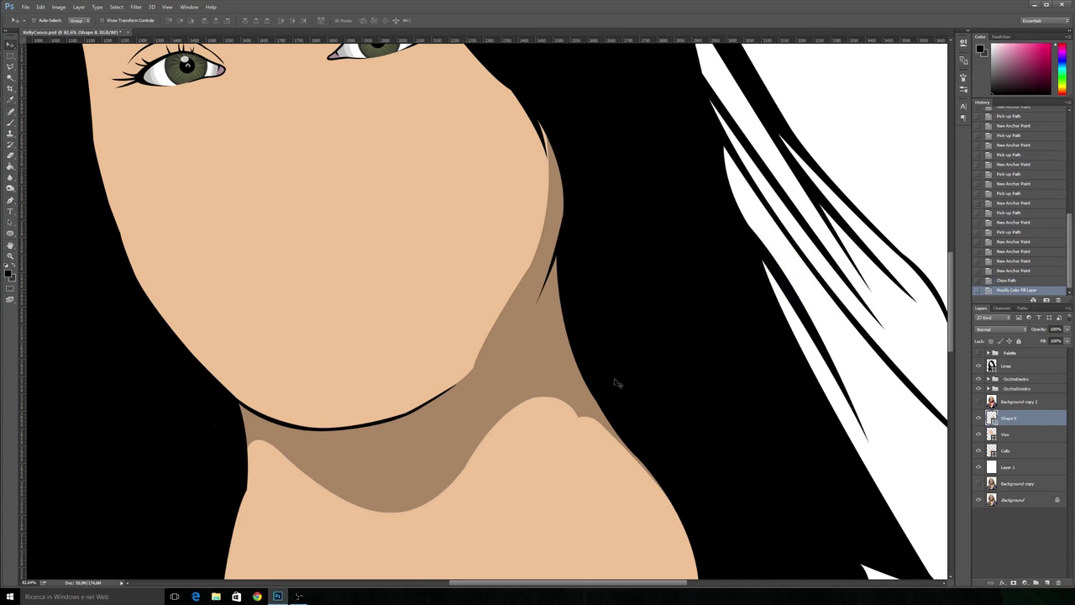
Step: Undo an accidental move of Shape 8, then clip it to the Viso face layer
left_click_drag(562, 387, 410, 420)
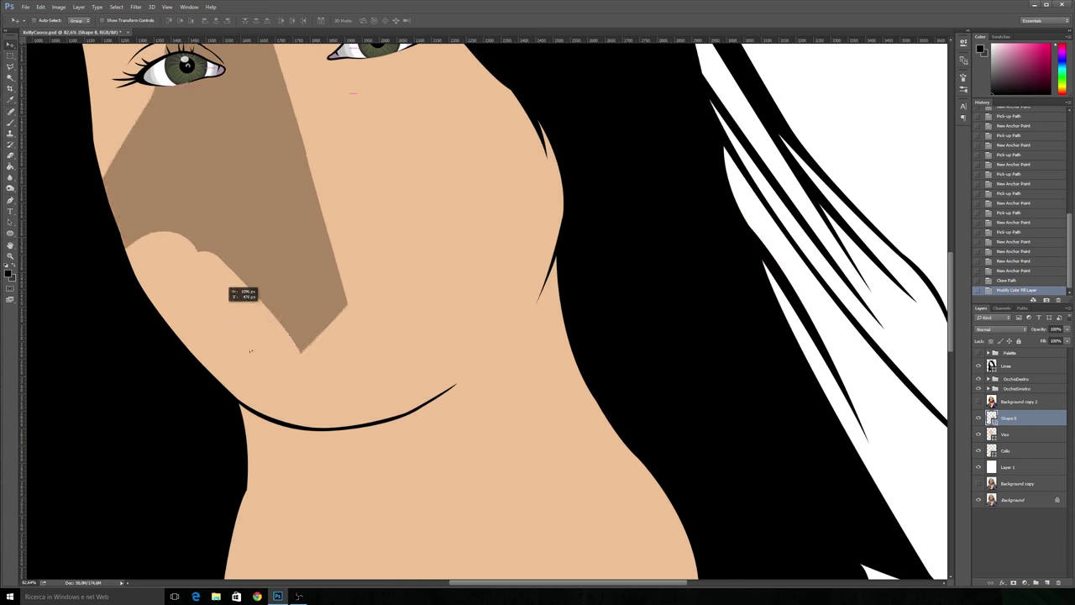
mouse_move(410, 420)
left_mouse_down()
mouse_move(514, 459)
mouse_move(482, 418)
left_mouse_up()
key("ctrl+z")
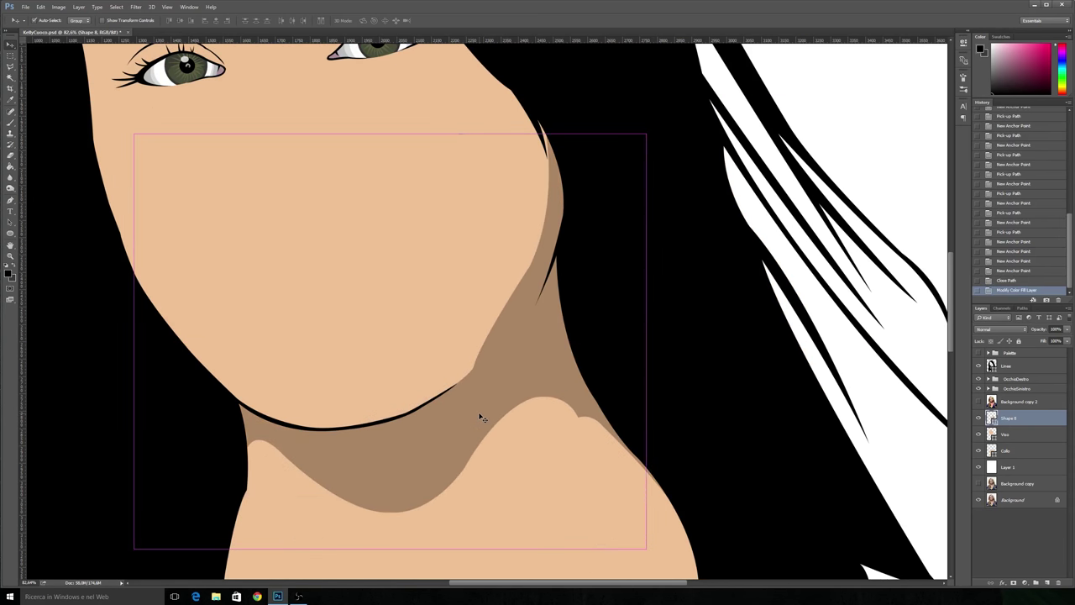
right_click(1001, 415)
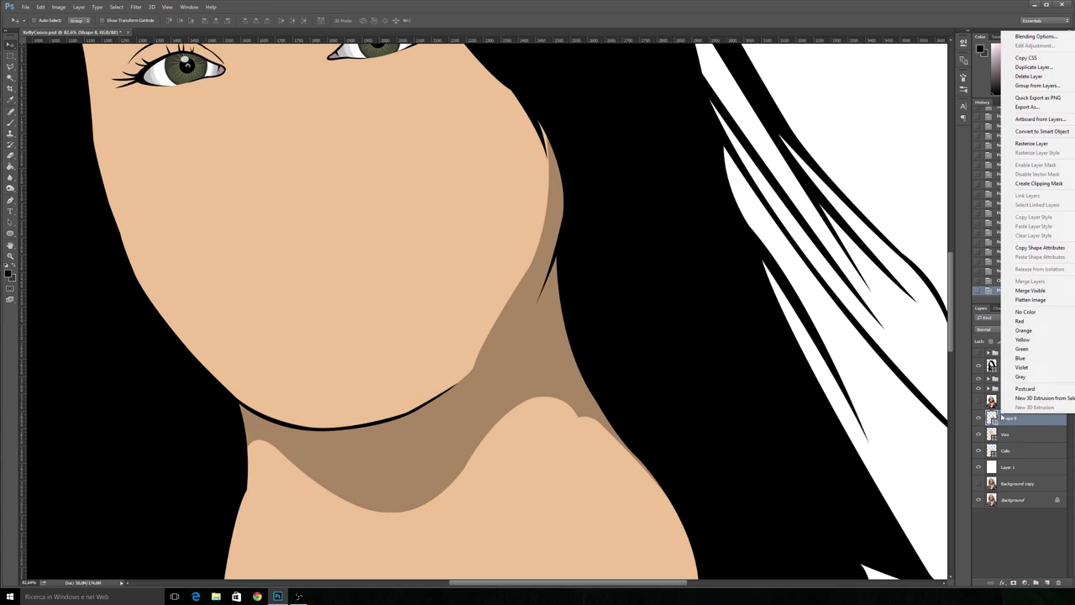
left_click(1041, 185)
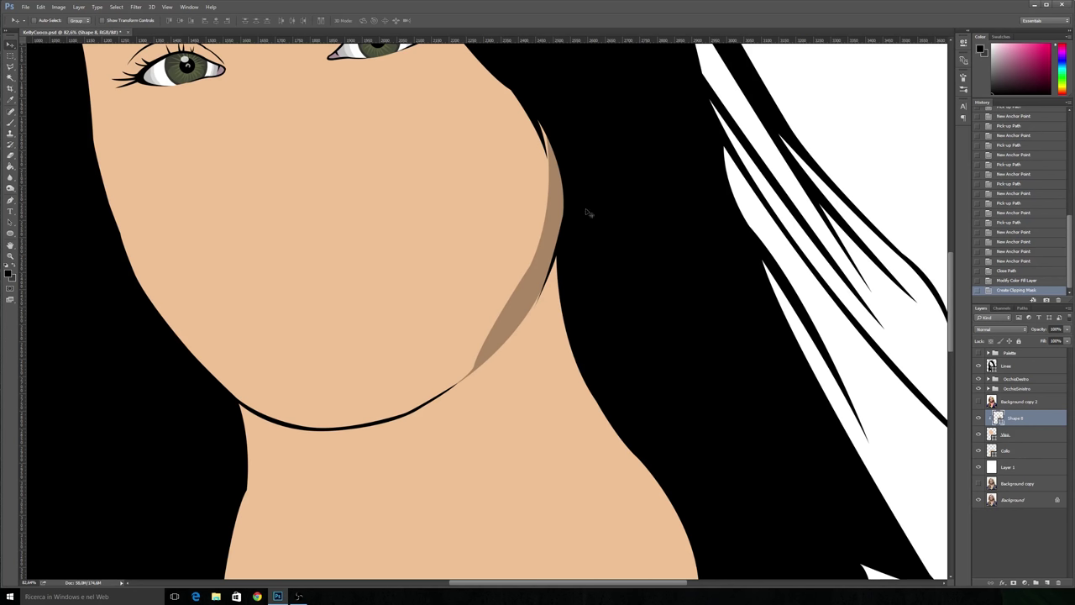
right_click(1045, 419)
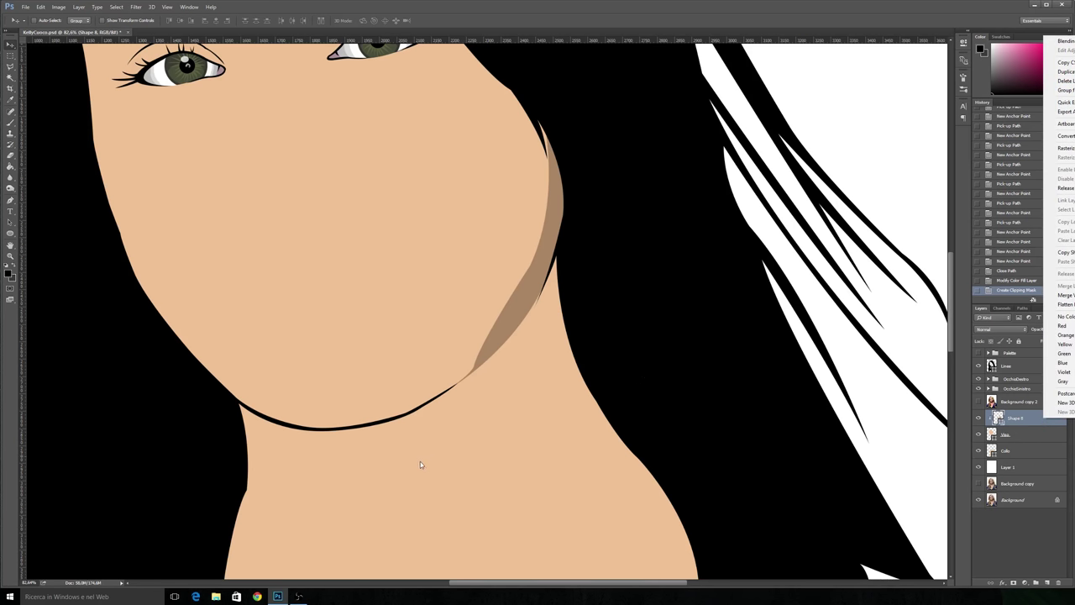
Step: Duplicate Shape 8, clip the copy to the Collo neck layer, and show Background copy 2
left_click(1063, 71)
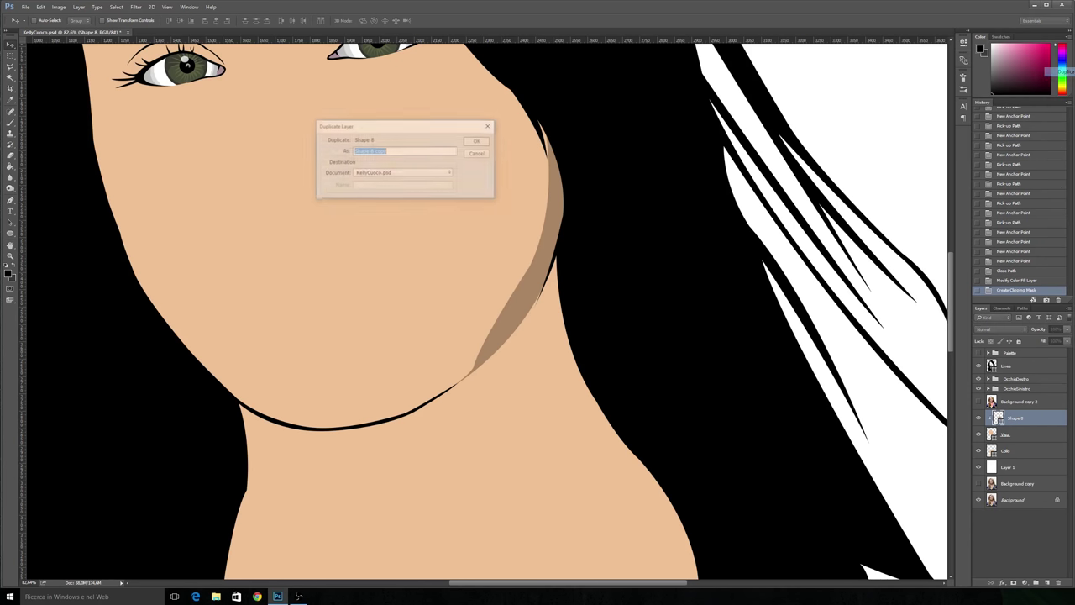
left_click(477, 141)
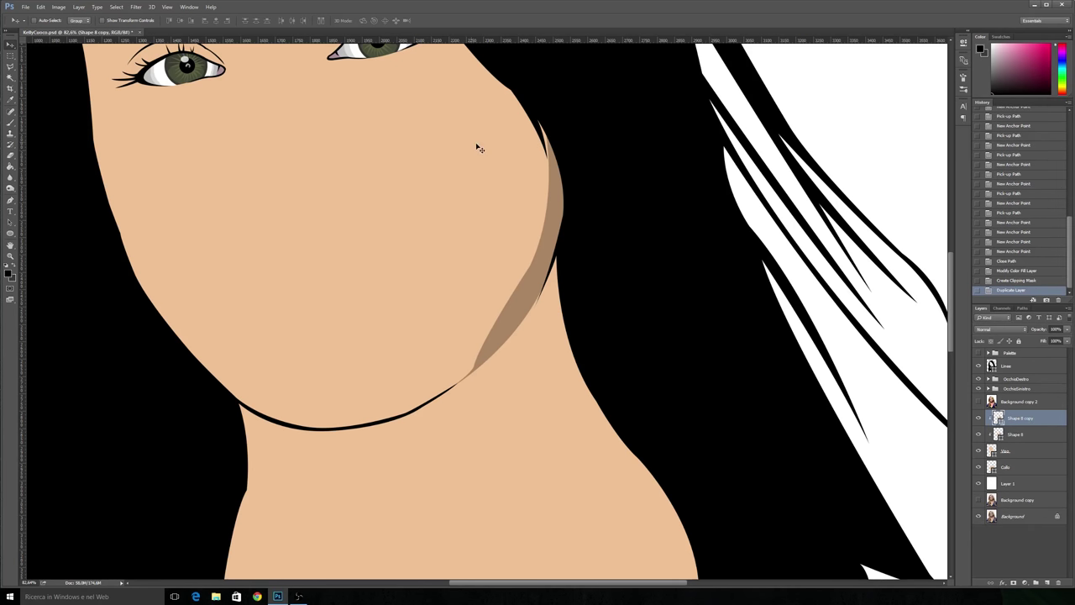
left_click_drag(1025, 433, 1040, 453)
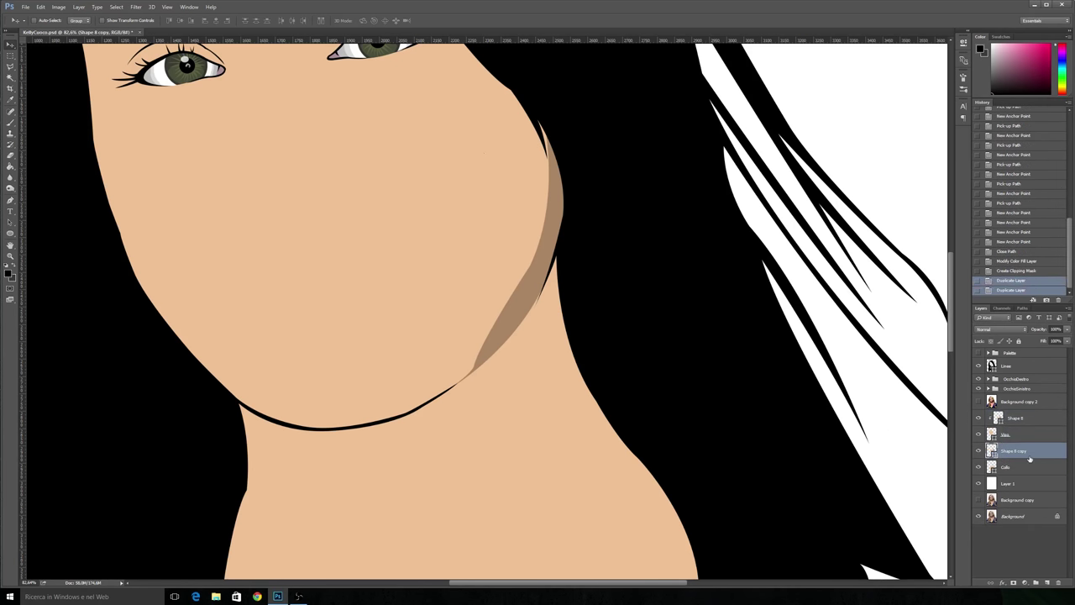
right_click(1039, 453)
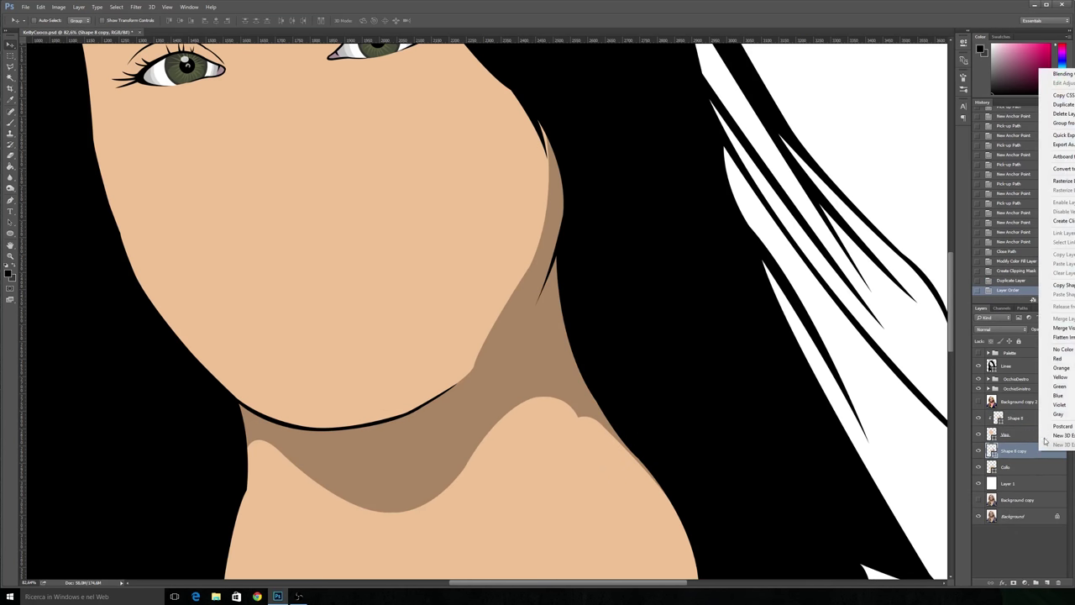
right_click(1047, 439)
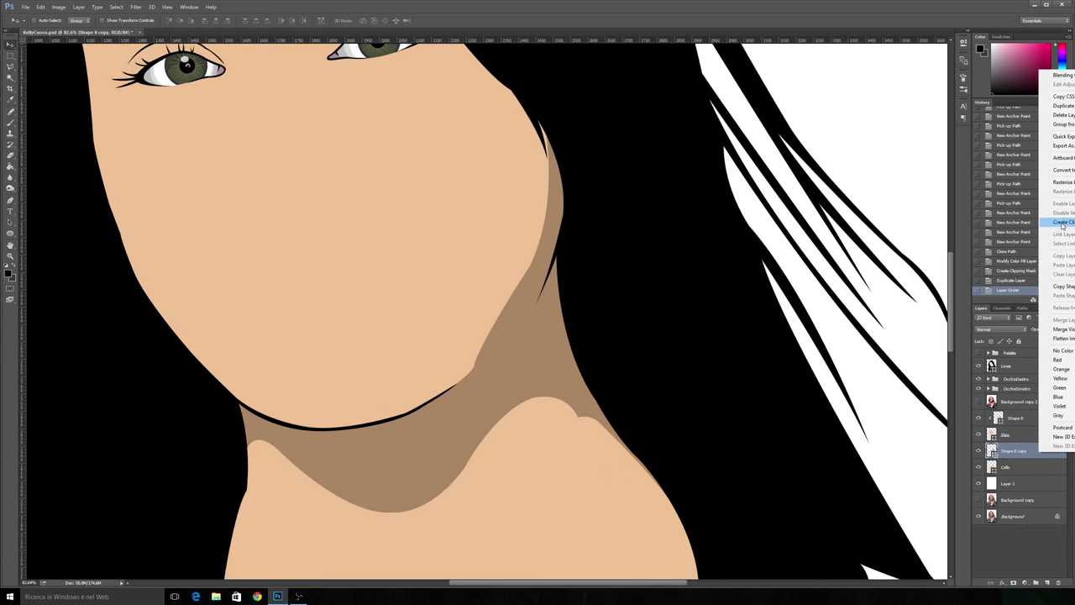
left_click(1063, 223)
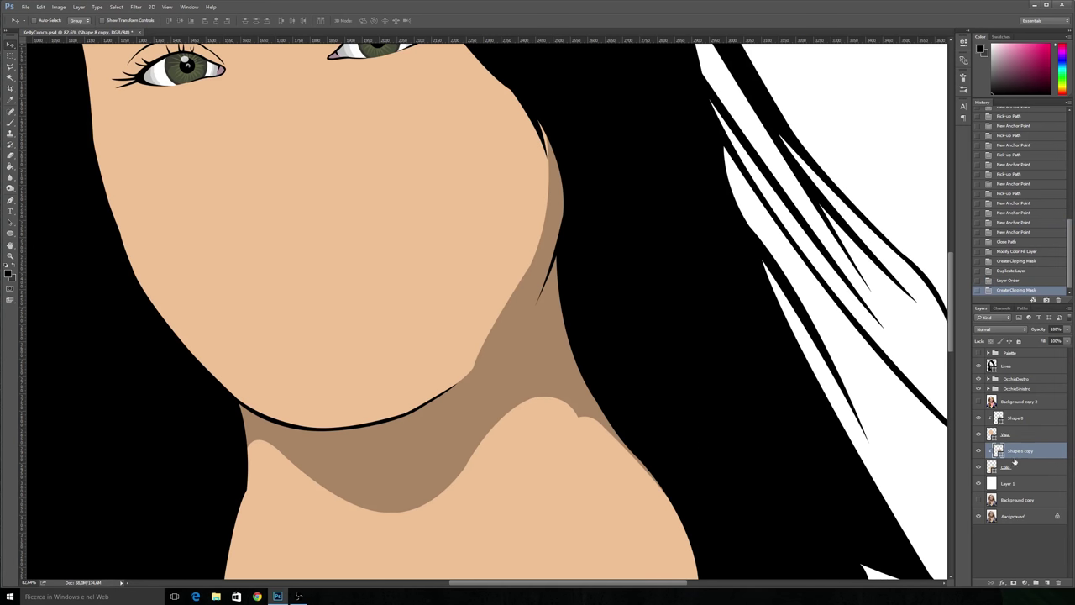
left_click(979, 467)
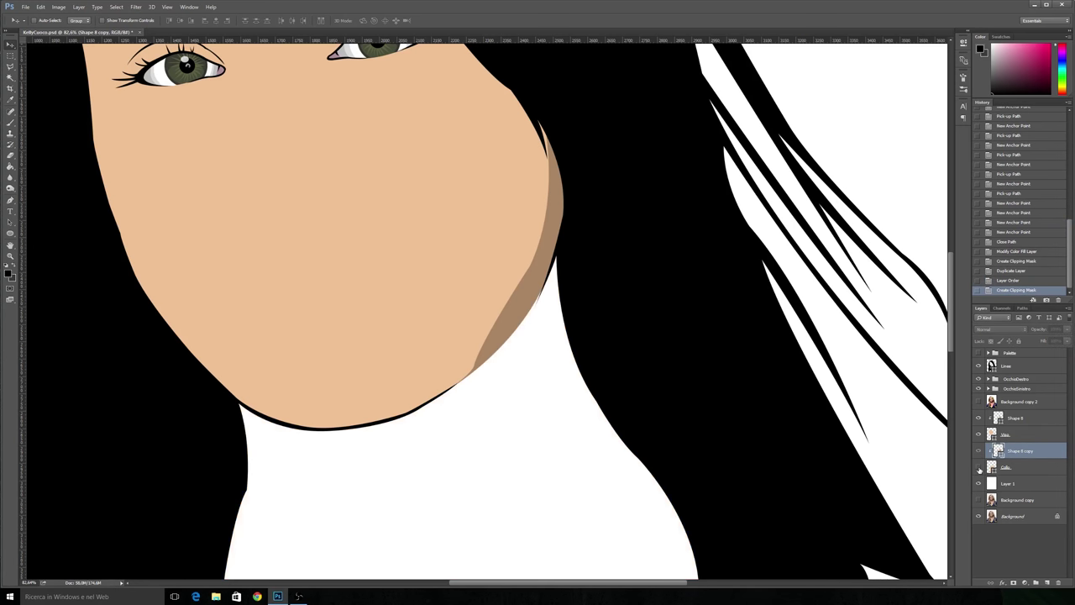
left_click(978, 467)
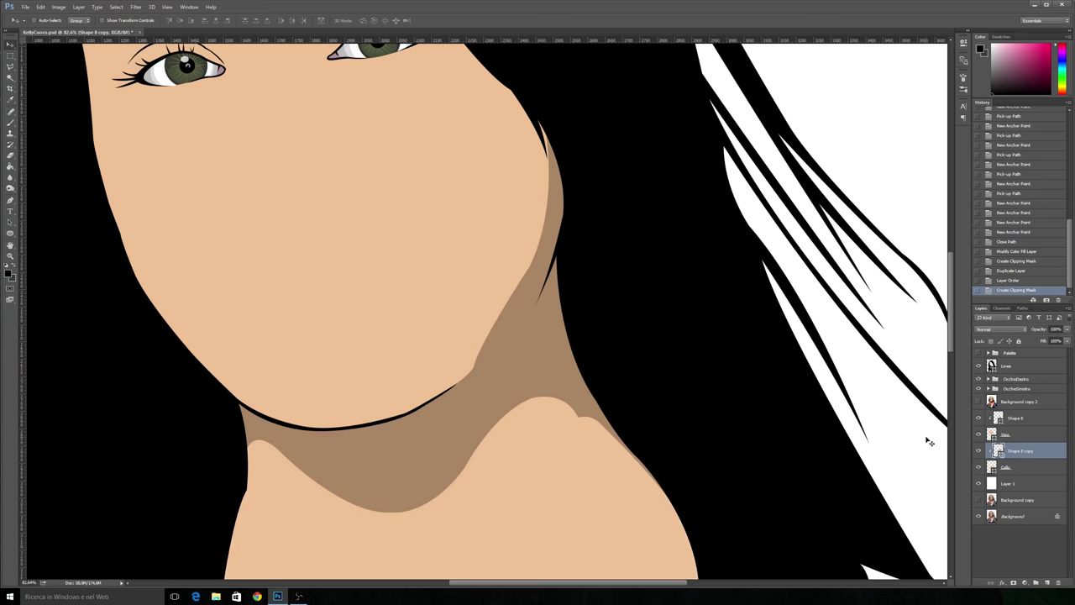
left_click(978, 401)
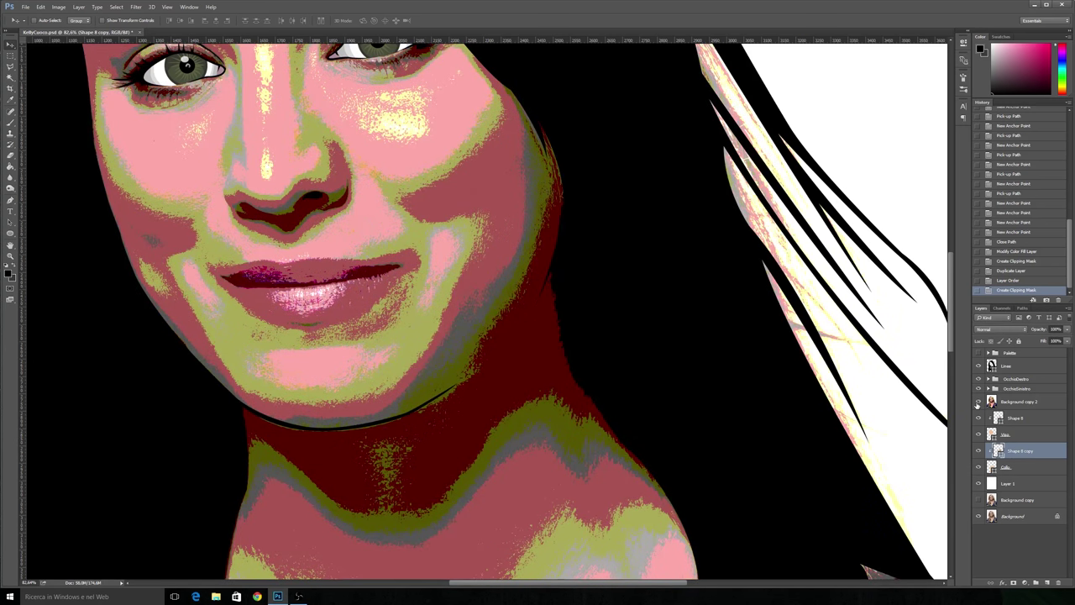
Step: Scroll over the posterized face and neck, select Background copy 2, and choose the Pen tool
left_click_drag(617, 585, 575, 586)
scroll(460, 377, "up", 1)
scroll(459, 378, "up", 1)
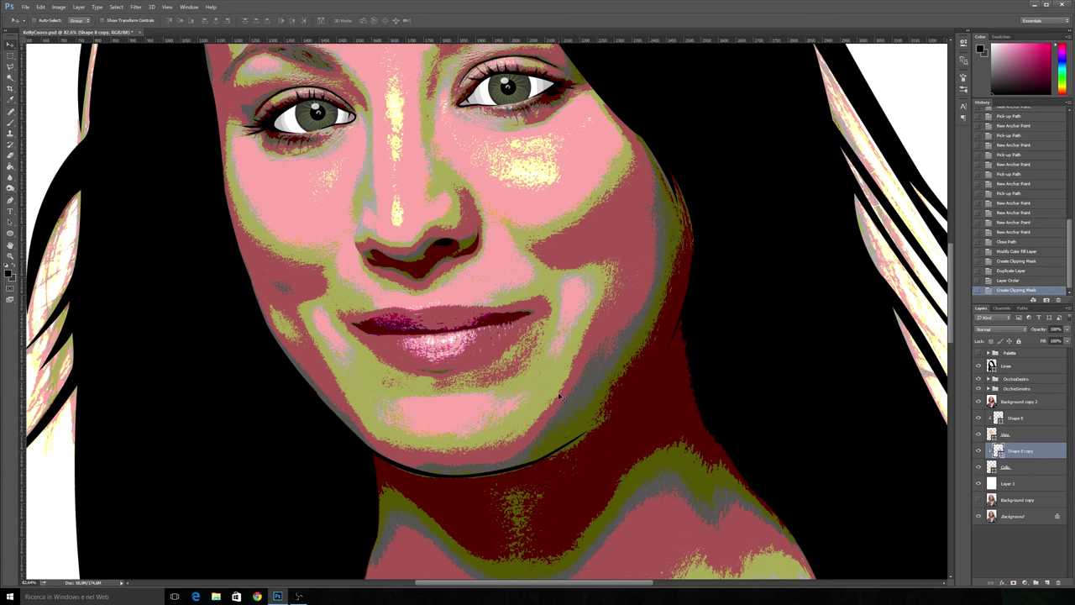
scroll(562, 395, "up", 2)
scroll(565, 390, "up", 2)
scroll(564, 390, "up", 2)
scroll(565, 390, "up", 2)
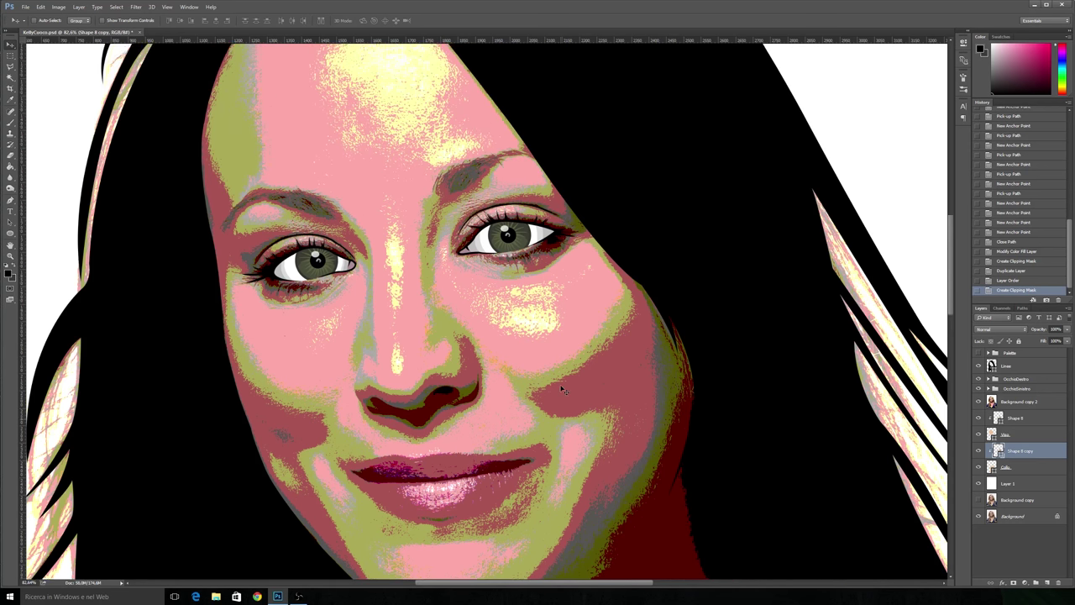
scroll(564, 390, "up", 1)
scroll(564, 391, "up", 3)
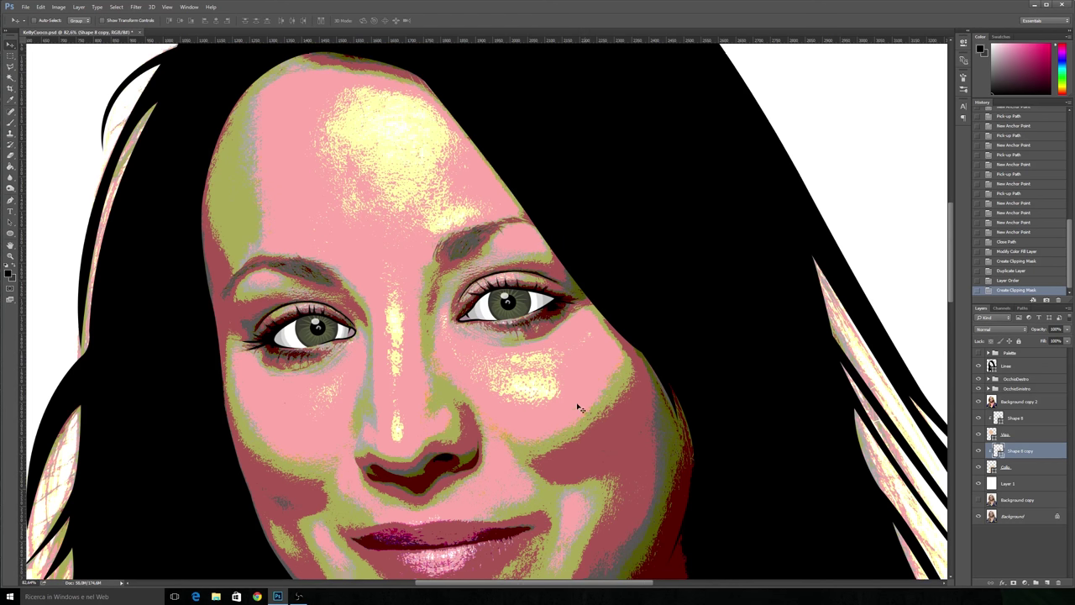
scroll(576, 408, "down", 1)
scroll(576, 407, "down", 4)
scroll(576, 407, "down", 2)
scroll(576, 407, "down", 2)
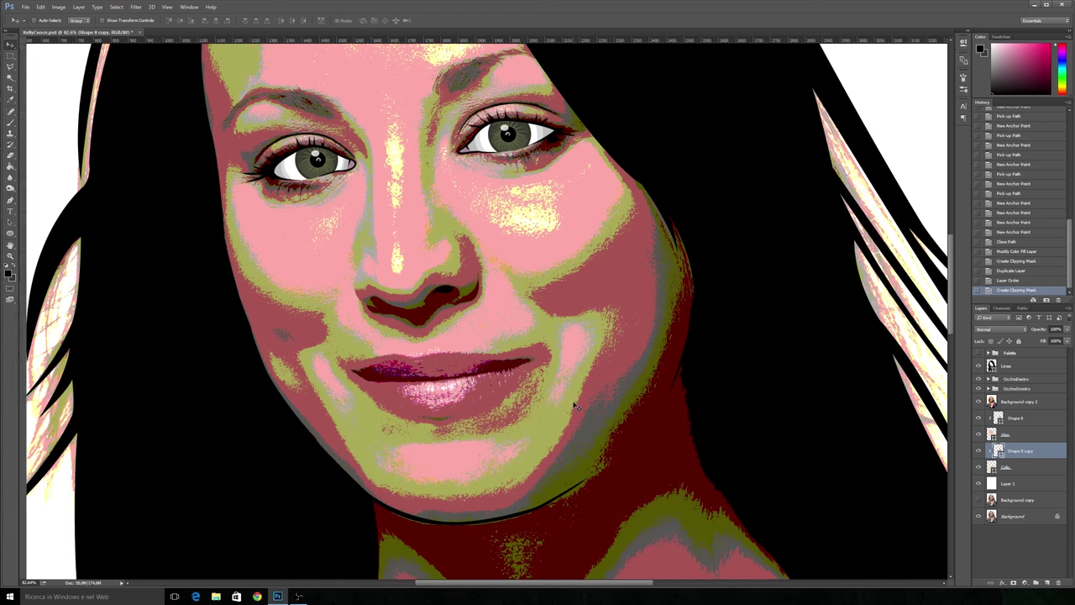
scroll(576, 403, "down", 1)
scroll(577, 396, "down", 3)
left_click(1013, 403)
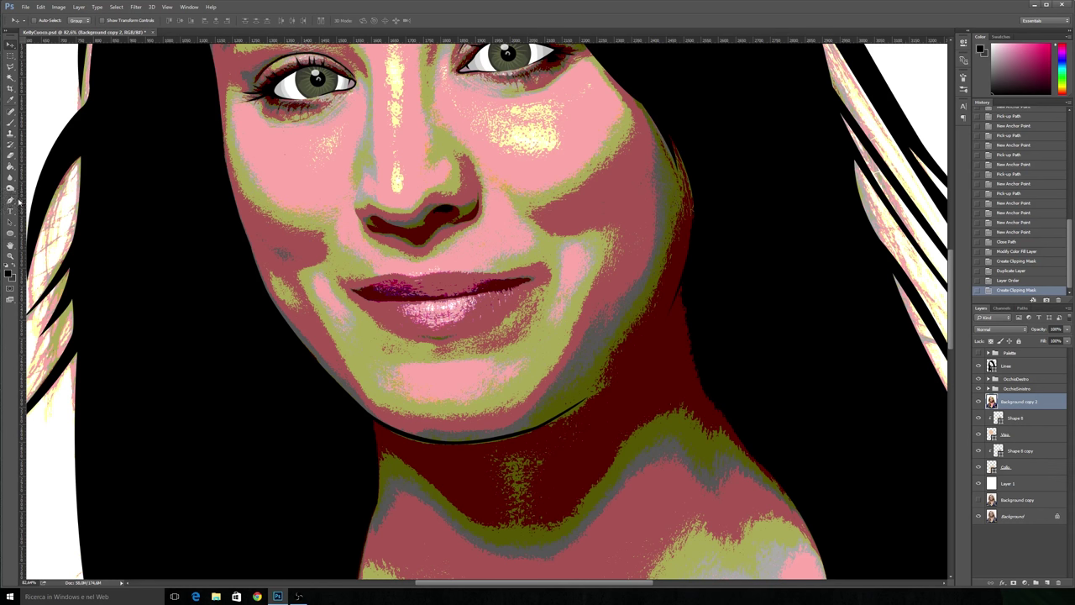
left_click(10, 199)
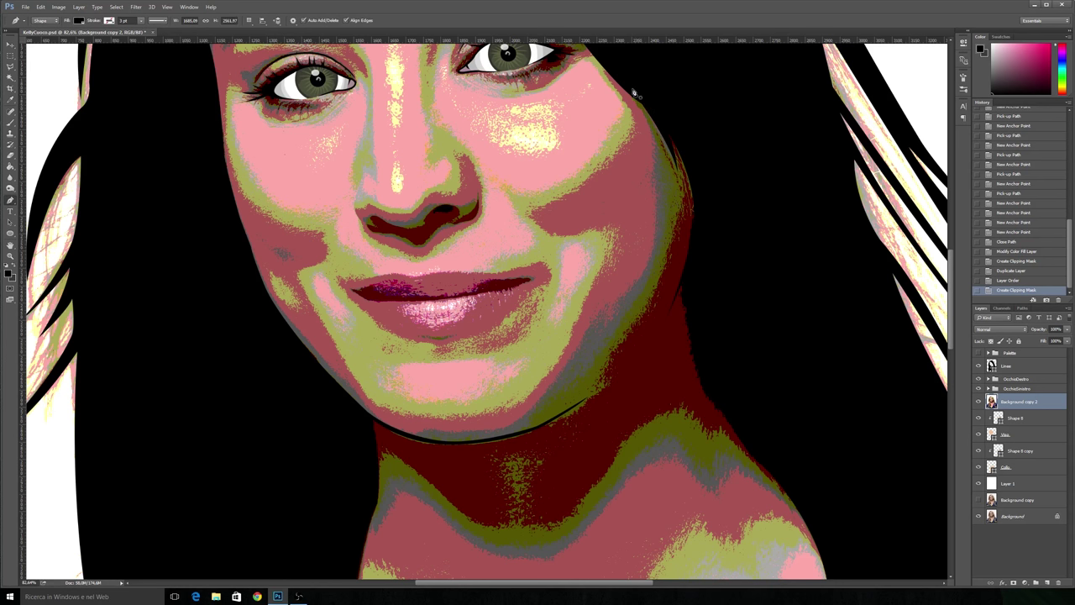
Step: Trace a closed Shape 9 along the right jaw and neck at 0% opacity, then hide the photo
left_click(626, 84)
left_click_drag(658, 254, 624, 346)
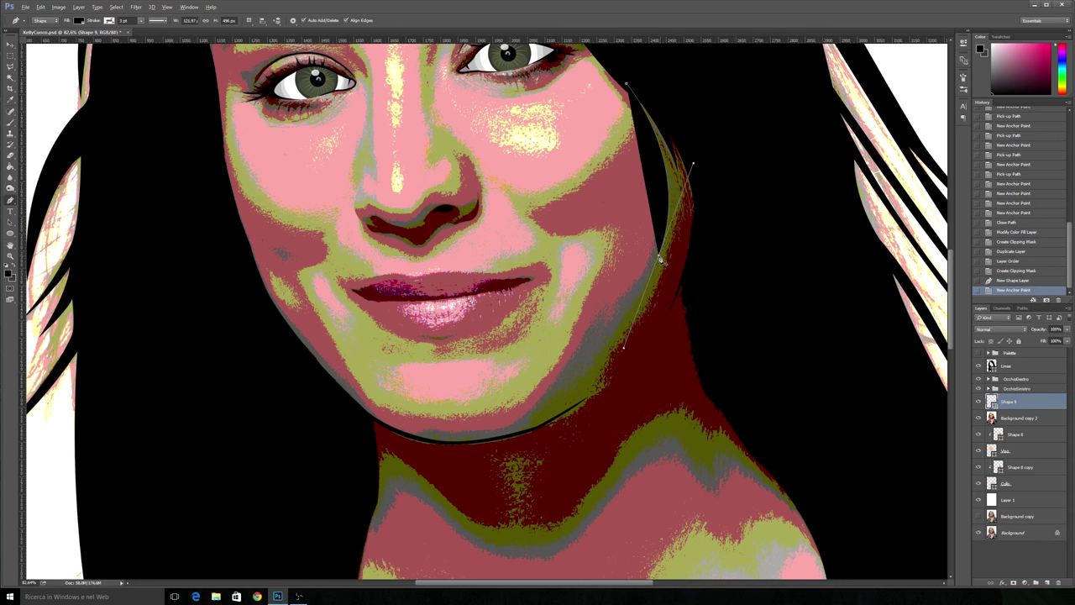
left_click(658, 255, "alt")
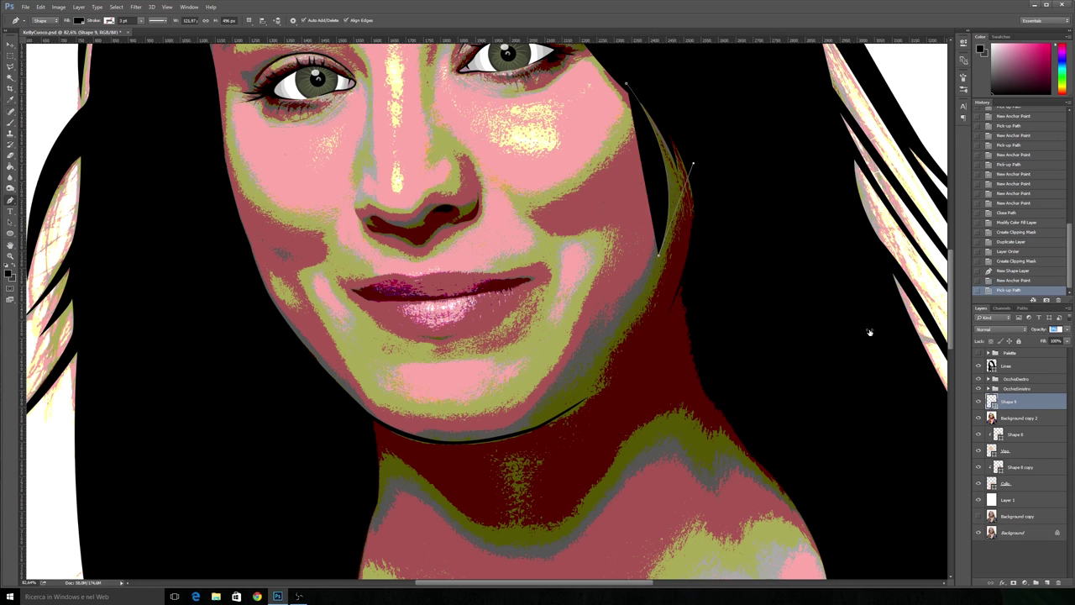
left_click_drag(1042, 330, 768, 332)
left_click_drag(630, 310, 621, 320)
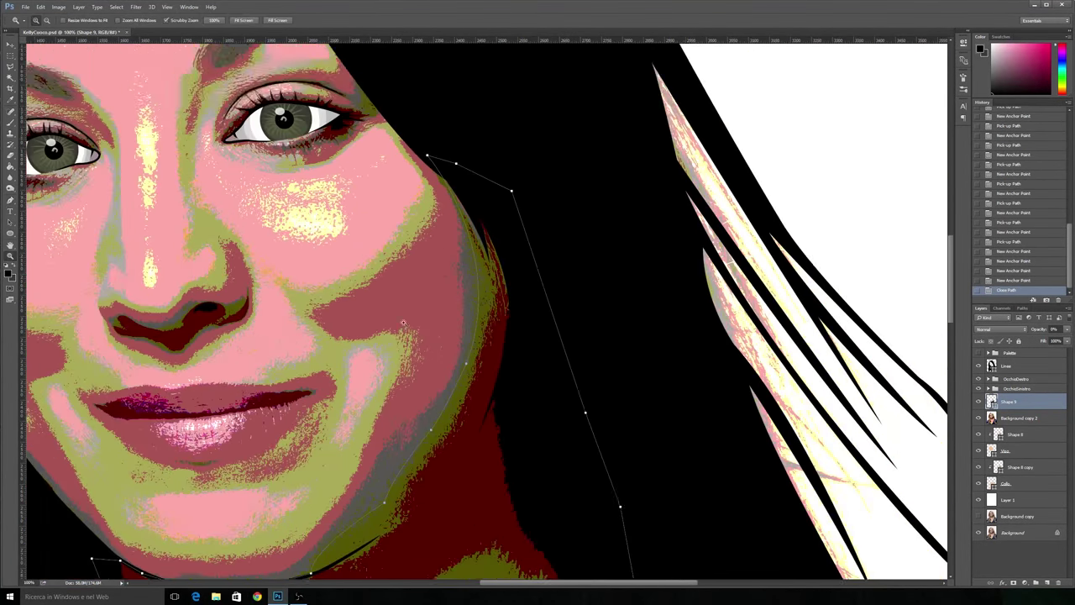
left_click_drag(403, 322, 546, 180)
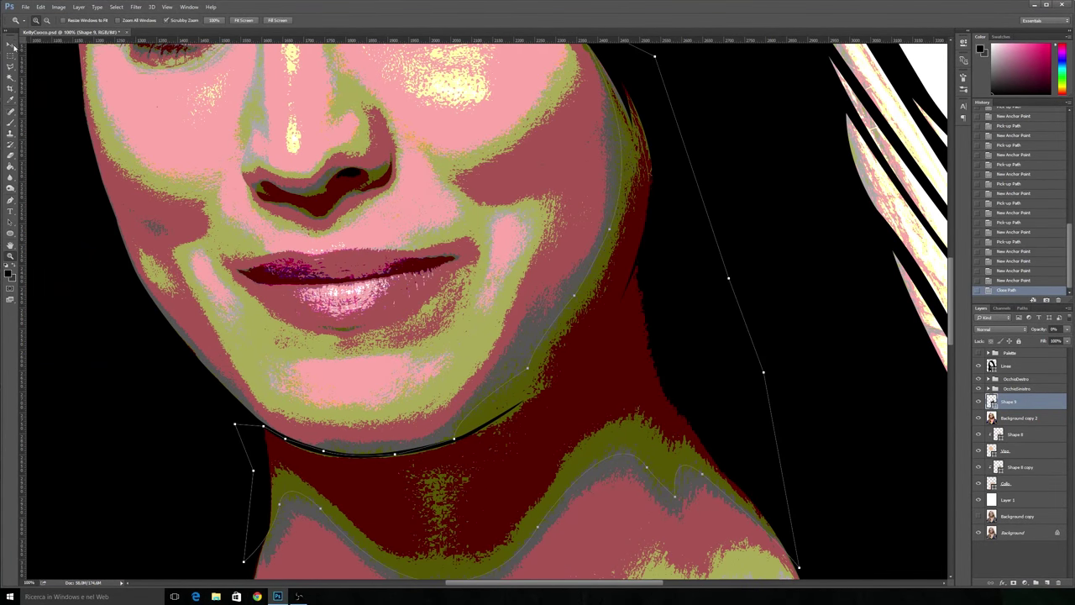
key("v")
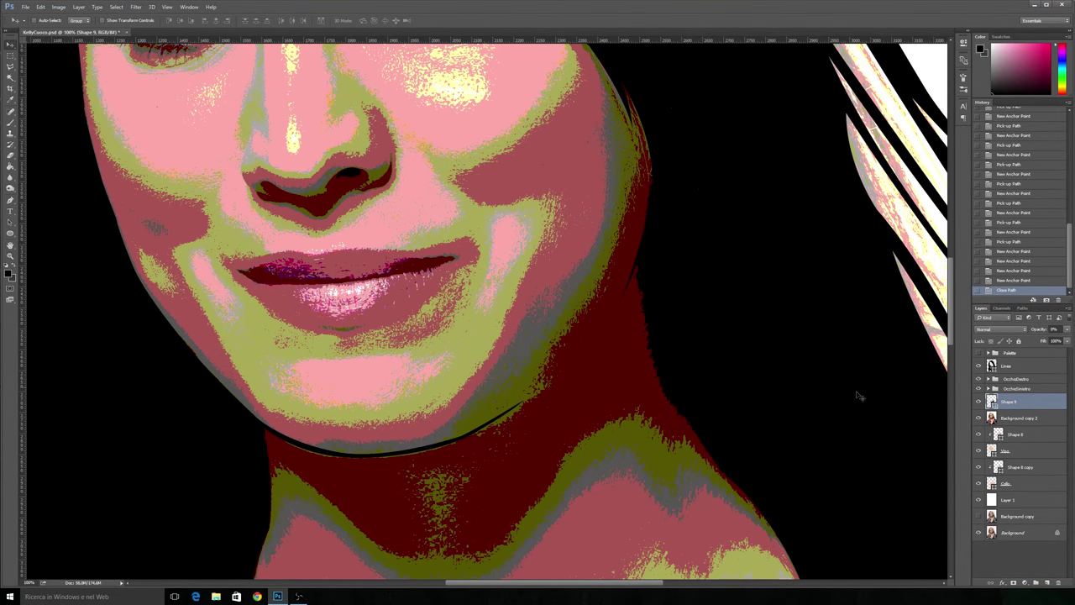
left_click(978, 418)
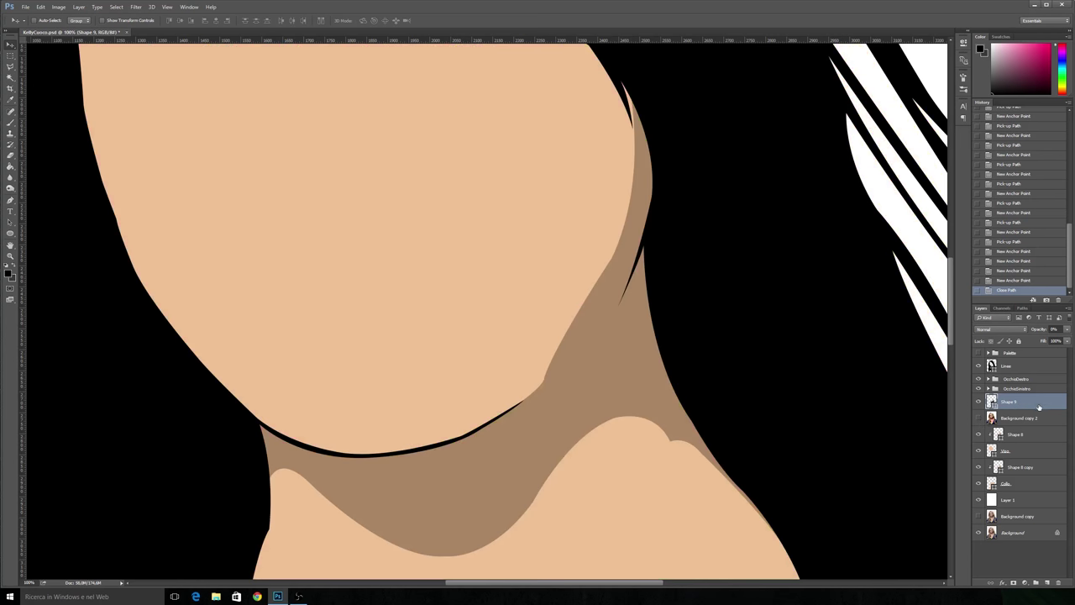
Step: Duplicate Shape 9 and move both copies below the Shape 8 layers
left_click_drag(1039, 407, 1047, 582)
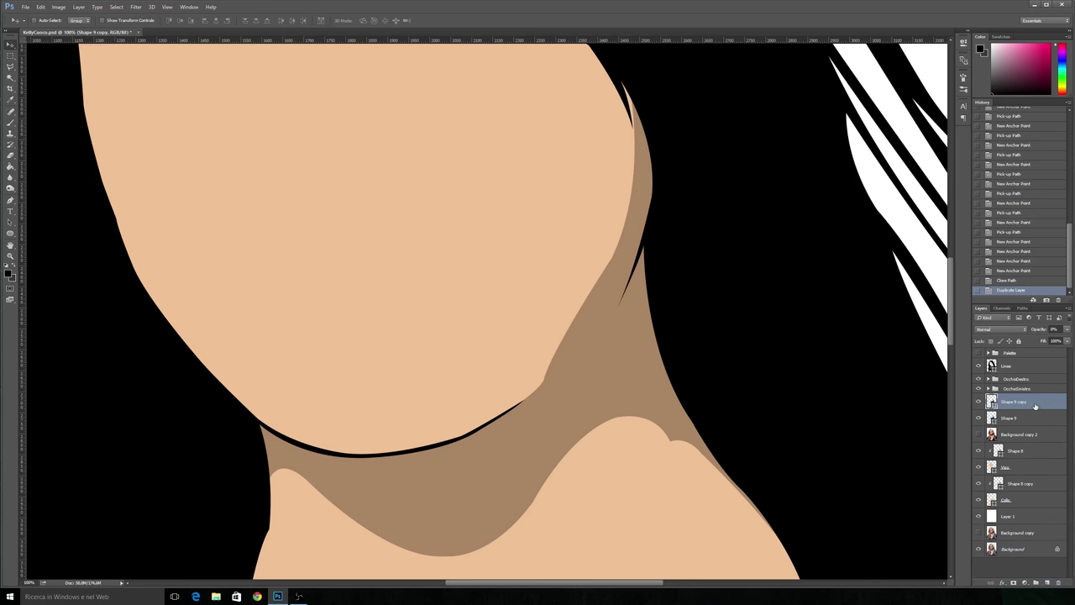
left_click_drag(1035, 407, 1033, 459)
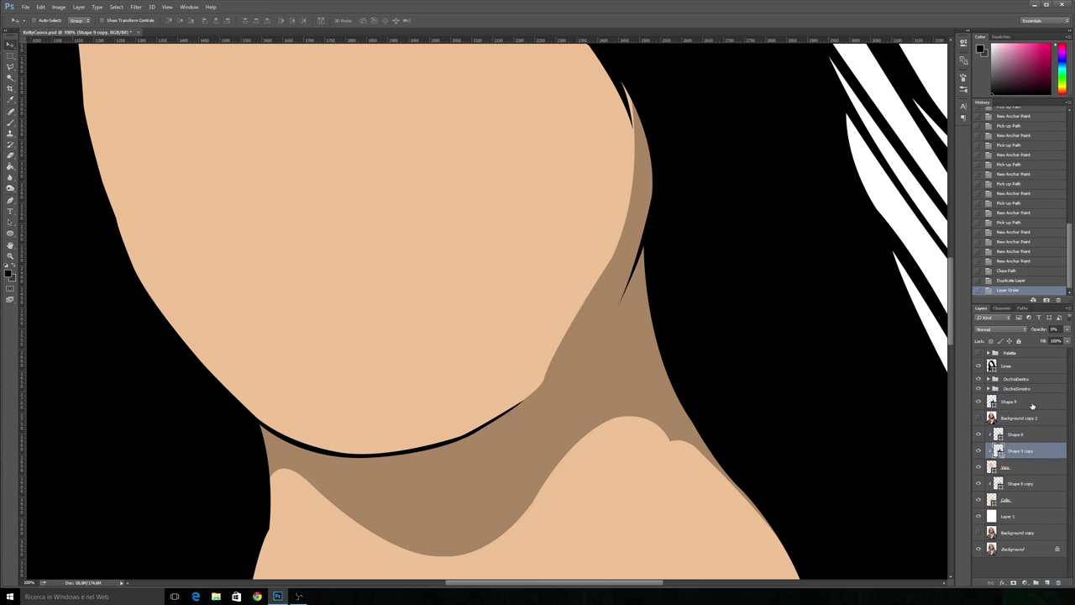
left_click_drag(1033, 406, 1035, 476)
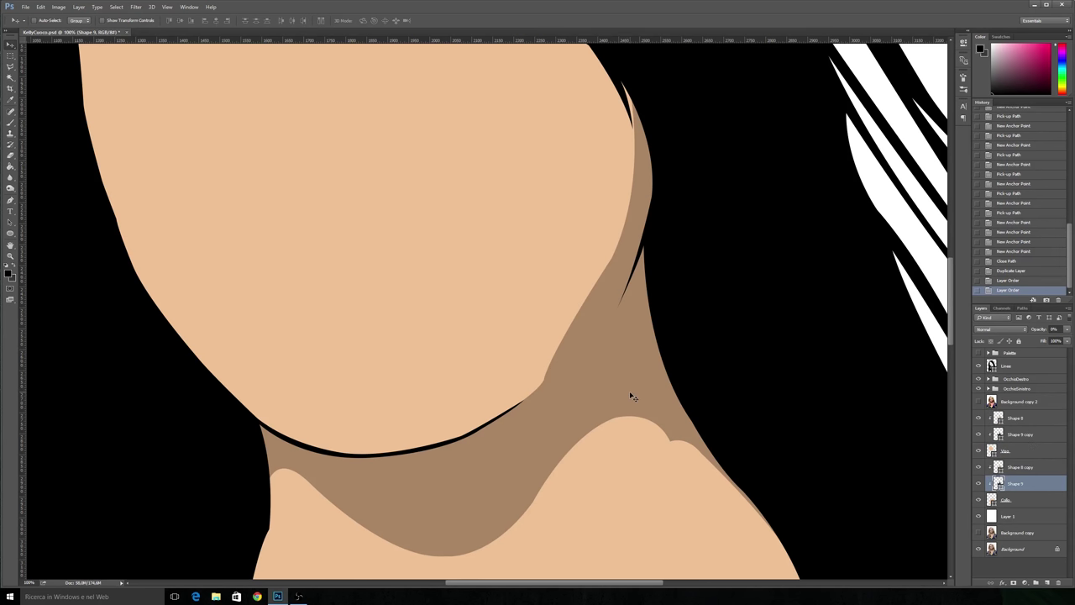
Step: Raise Shape 9 copy and Shape 9 to 100% opacity
left_click(1022, 434)
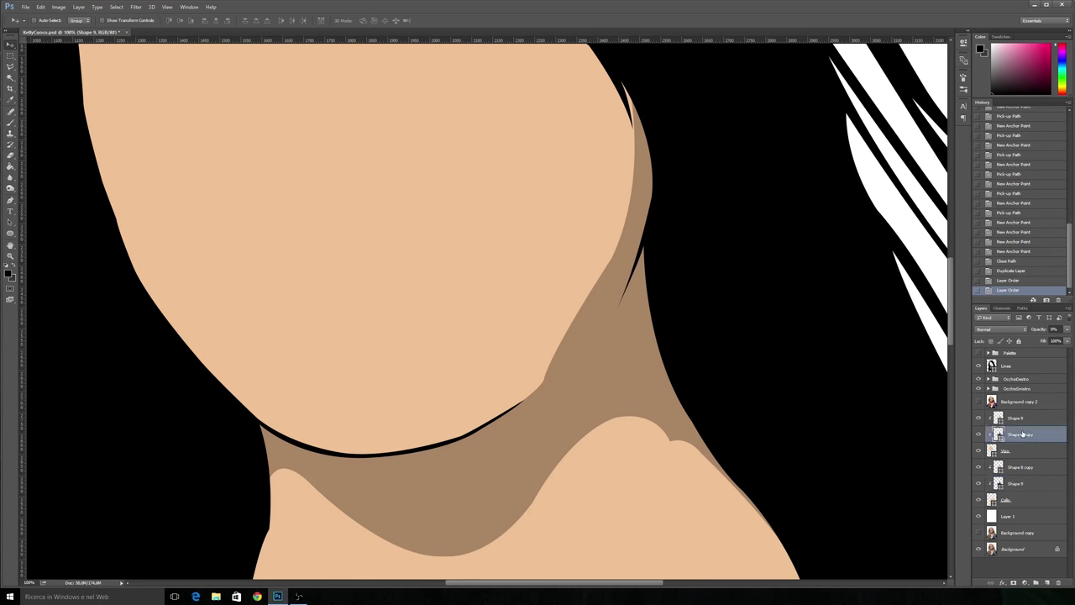
left_click_drag(1037, 329, 1060, 329)
left_click(1033, 483)
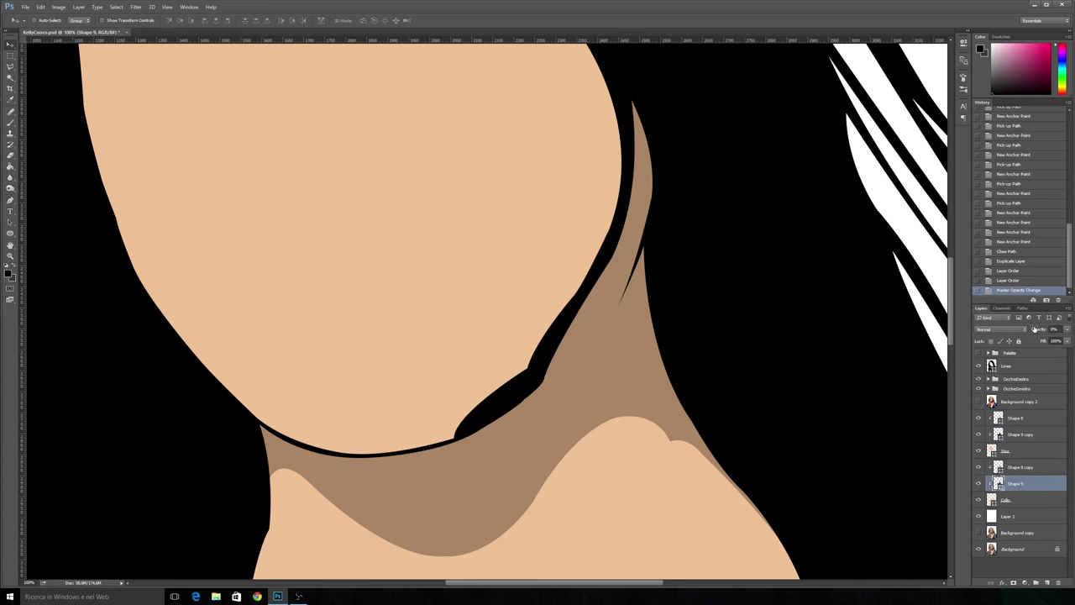
left_click_drag(1035, 330, 1060, 330)
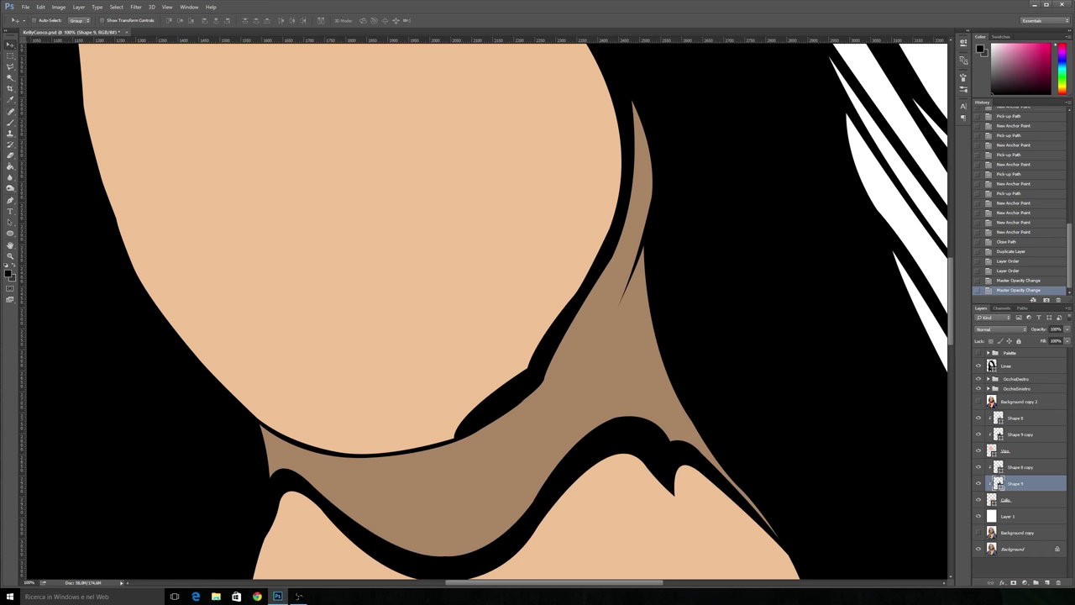
Step: Recolour Shape 9 with a slightly lightened brown sampled from the neck
double_click(999, 484)
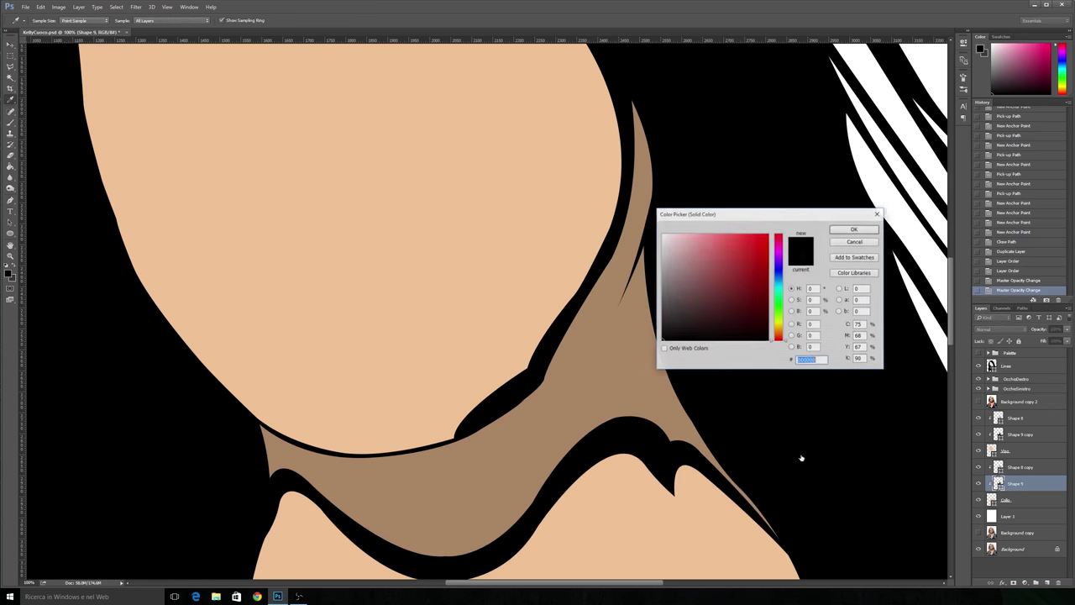
left_click(582, 409)
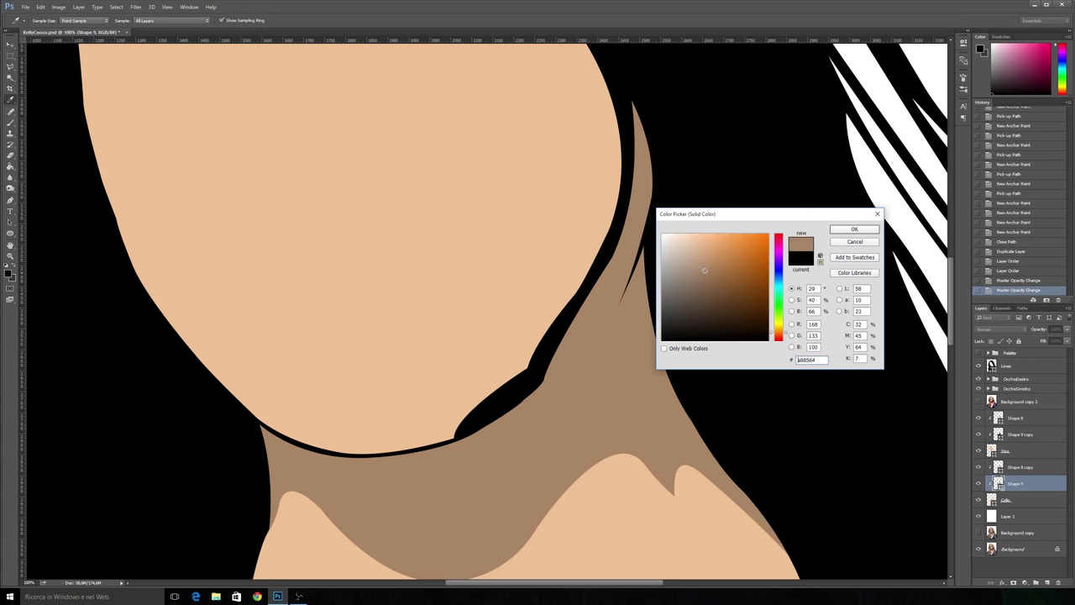
left_click_drag(704, 270, 702, 263)
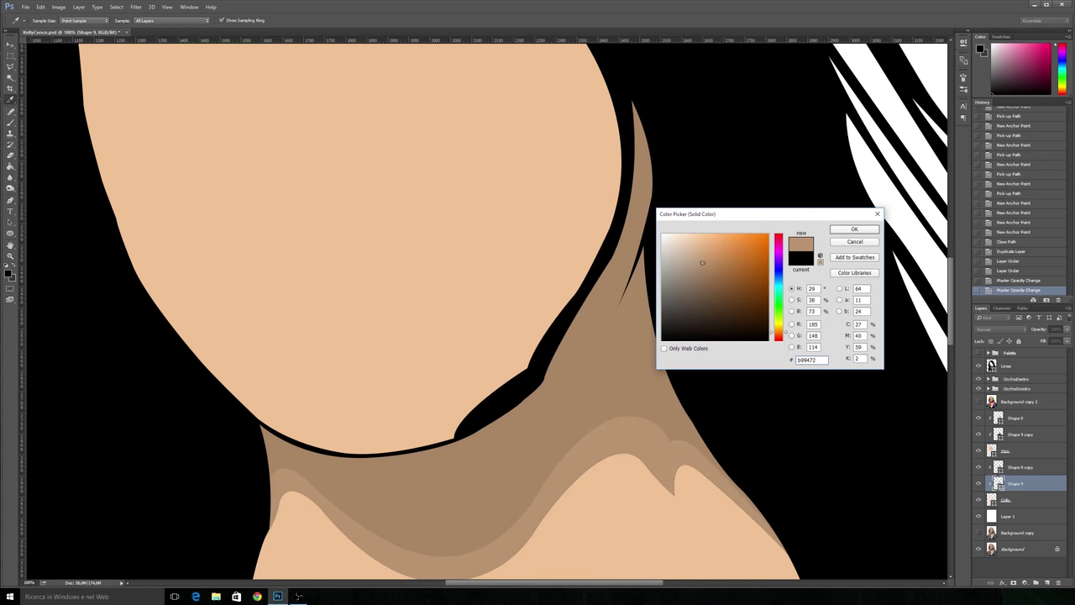
left_click(856, 230)
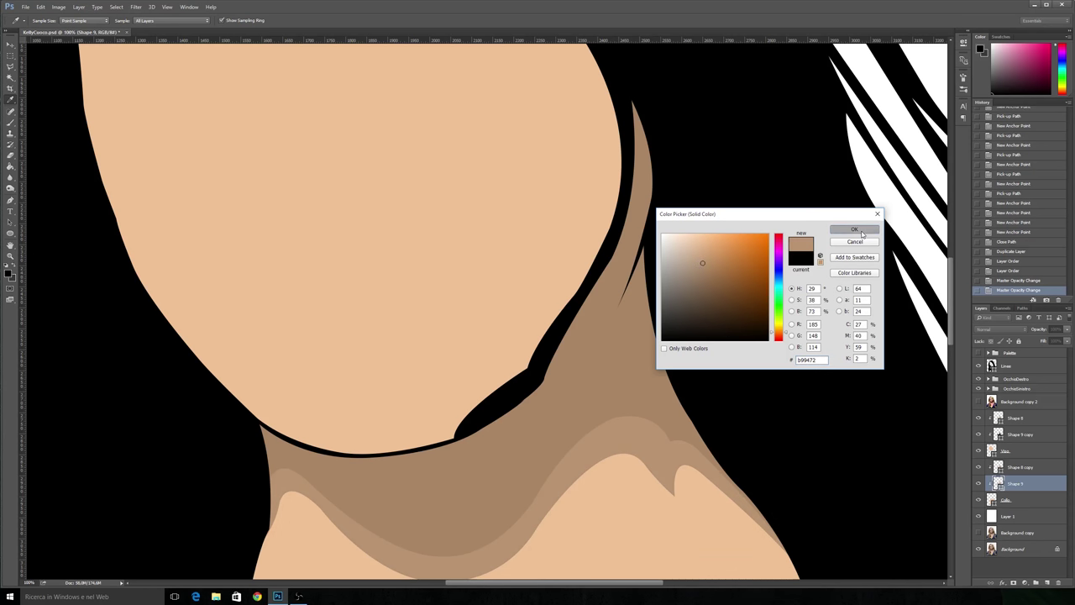
Step: Give Shape 9 copy the sampled neck brown and fit the portrait on screen
double_click(998, 434)
left_click(631, 440)
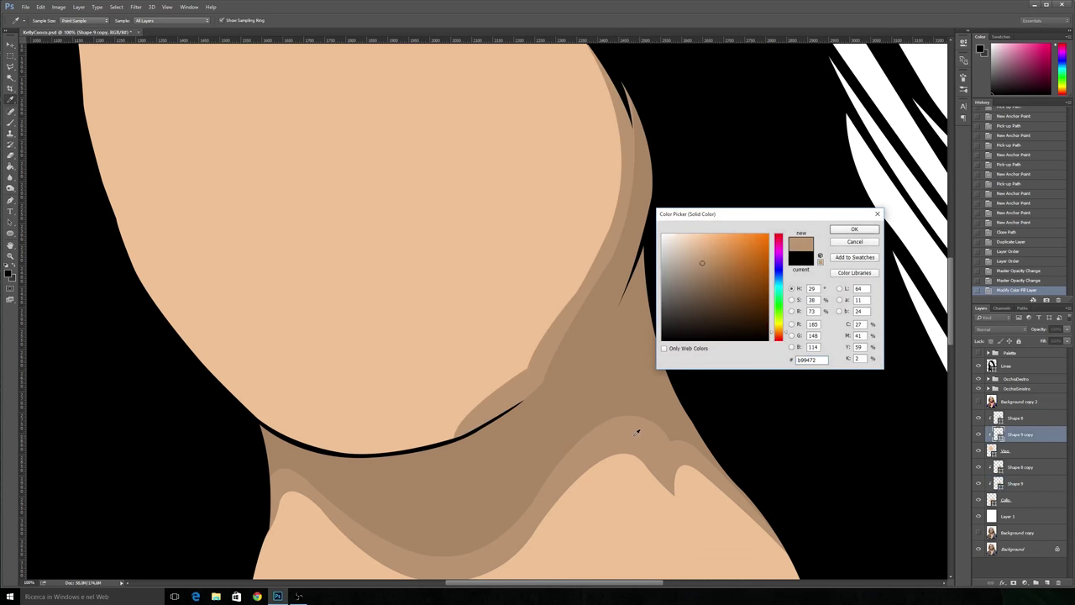
left_click(850, 229)
key("z")
key("ctrl+0")
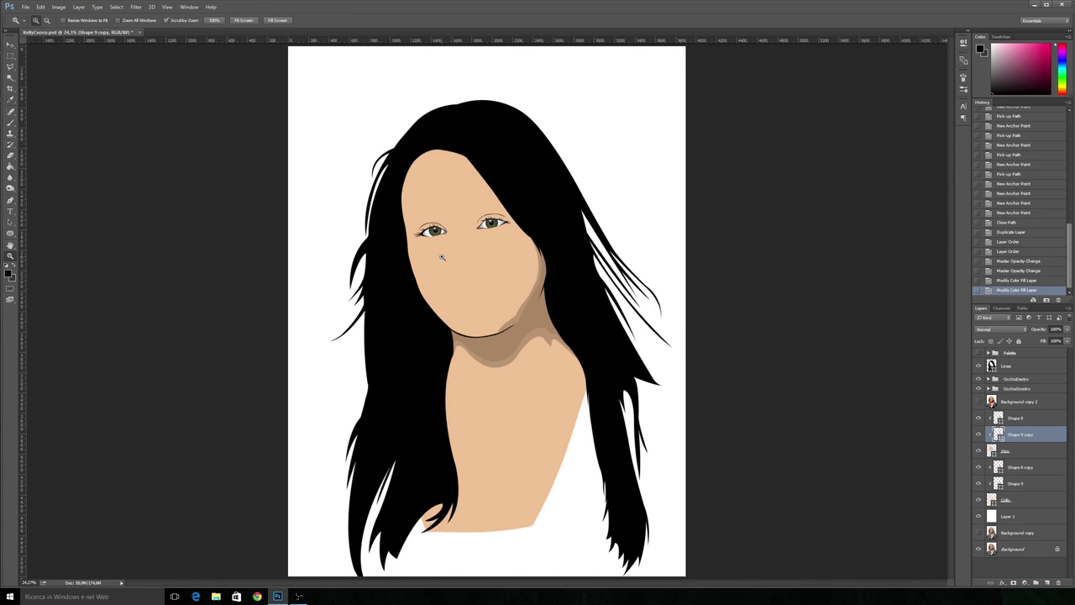
Step: Zoom into the face, turn on Background copy 2, and zoom further around the eyes
left_click_drag(442, 257, 638, 238)
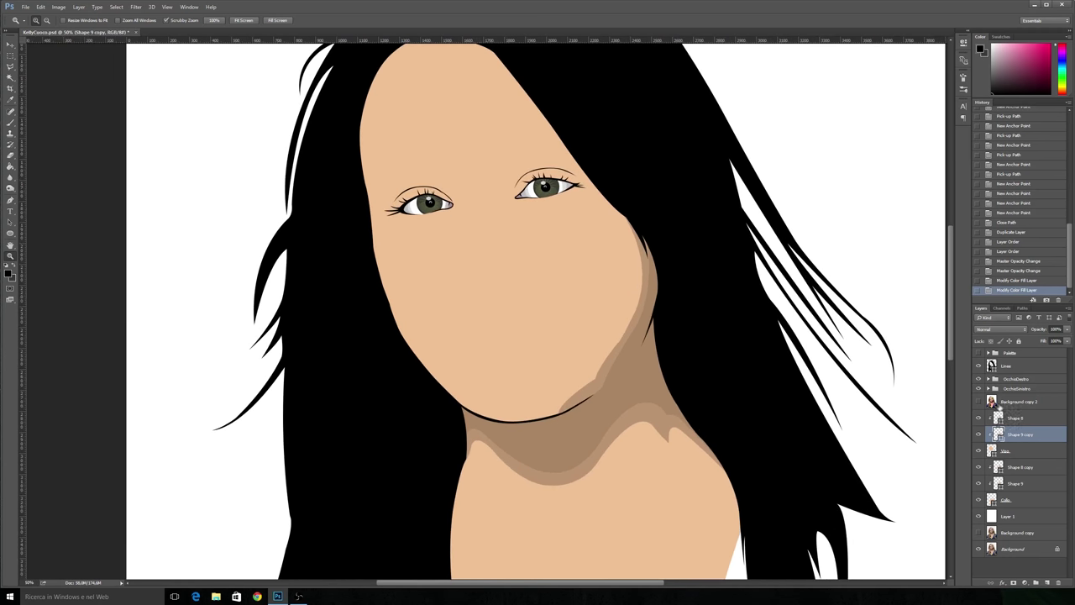
left_click(978, 401)
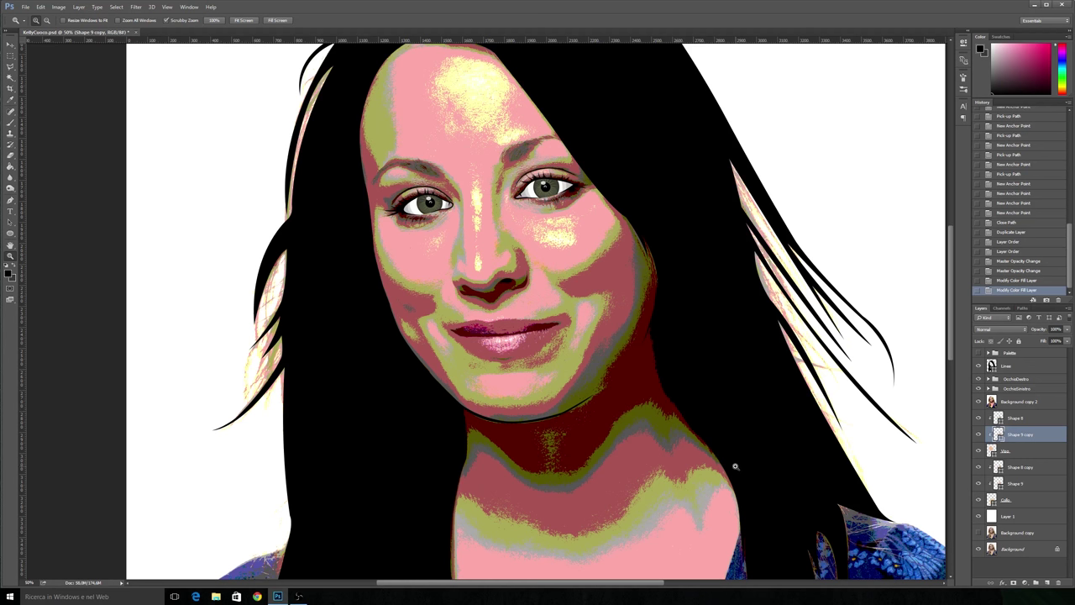
left_click(494, 190)
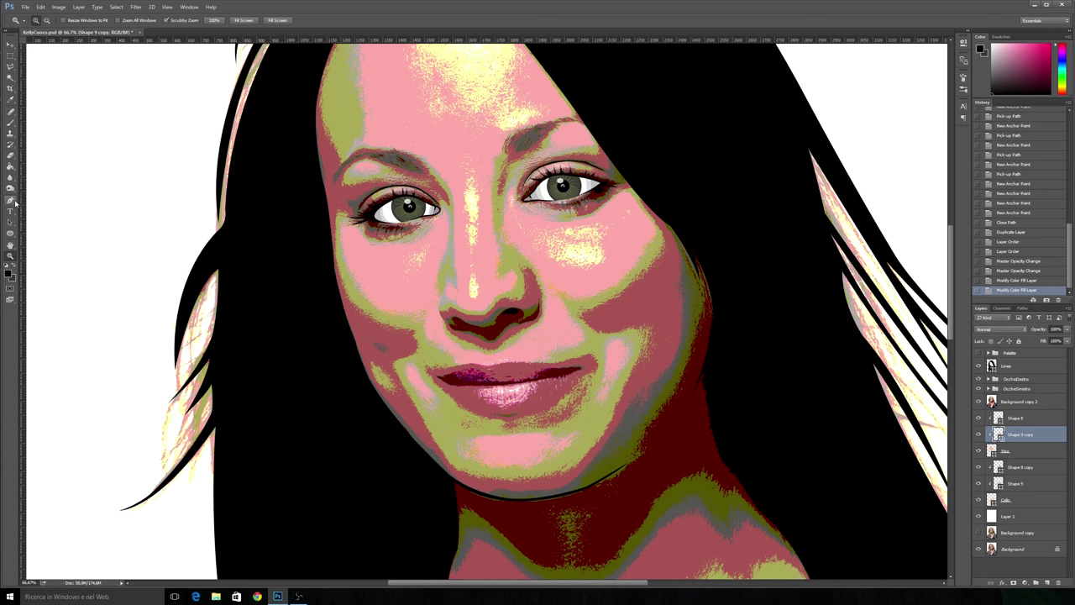
Step: Begin a Shape-mode Pen path above Background copy 2 with an anchor beside the right eye
left_click(10, 199)
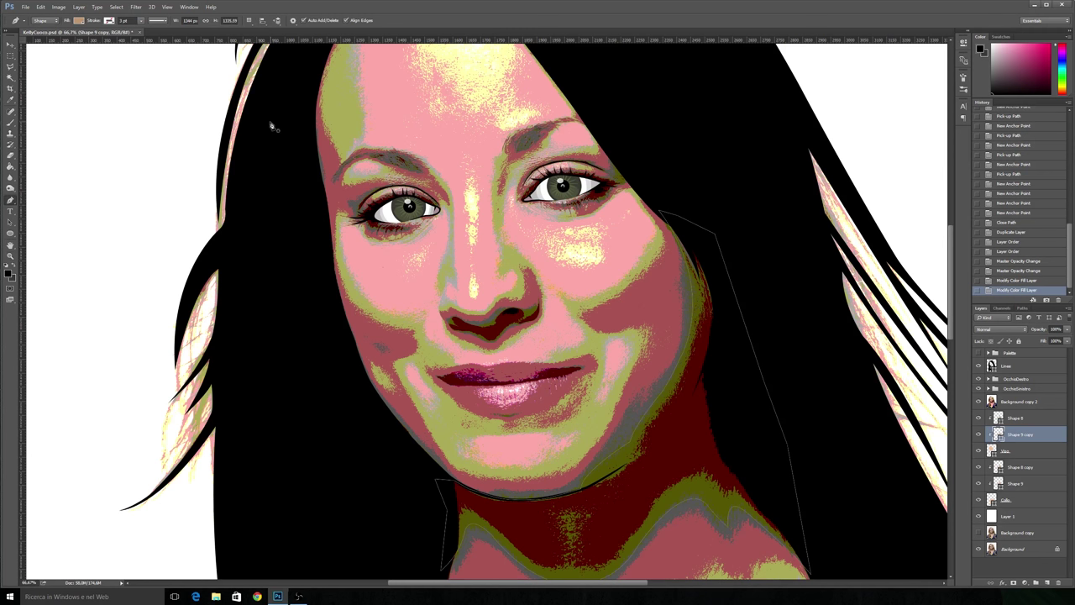
left_click(248, 19)
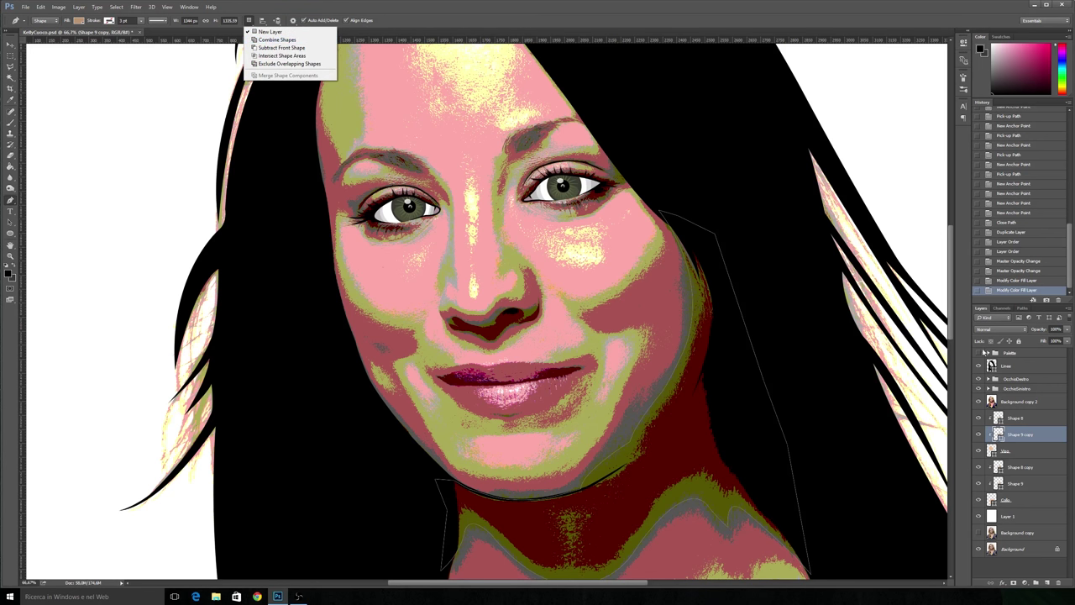
left_click(1022, 406)
left_click(1020, 404)
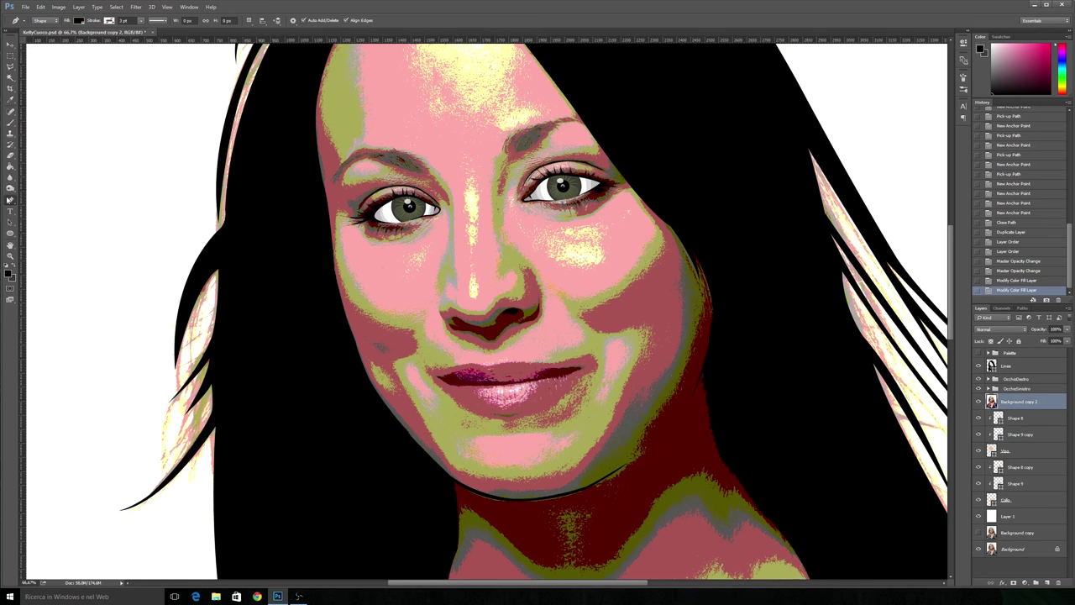
left_click(638, 188)
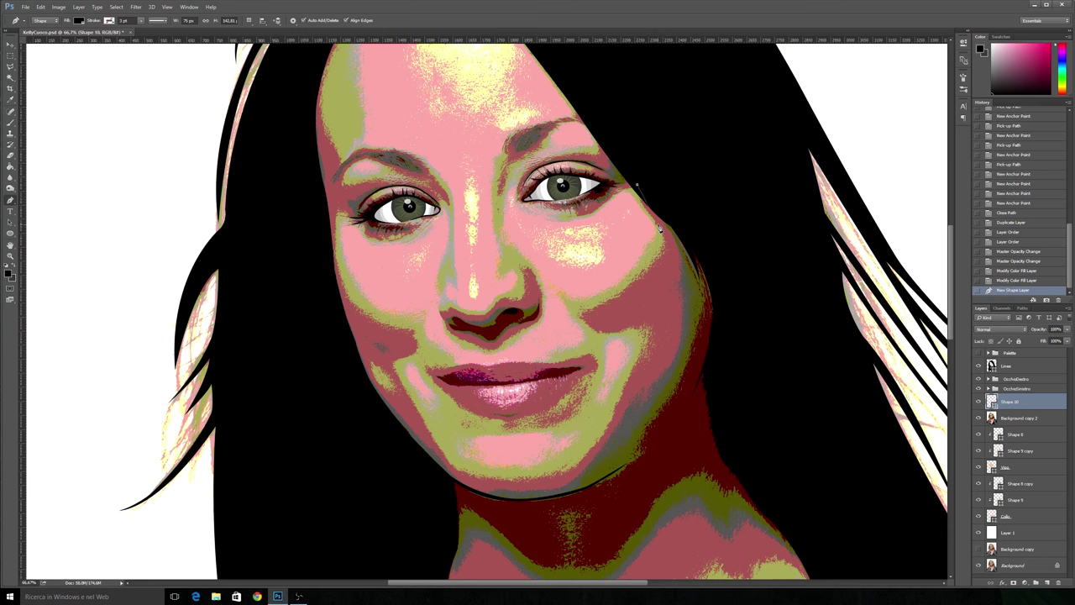
Step: Set Shape 10 to 0% opacity and trace anchors down the cheek and the face's left edge
scroll(670, 248, "up", 2)
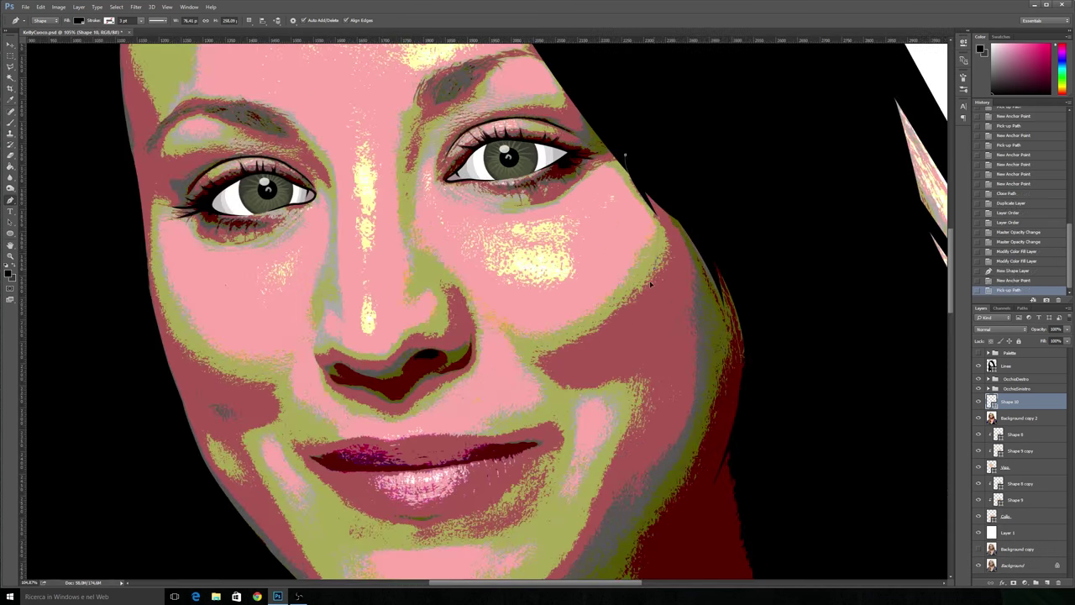
left_click(654, 265)
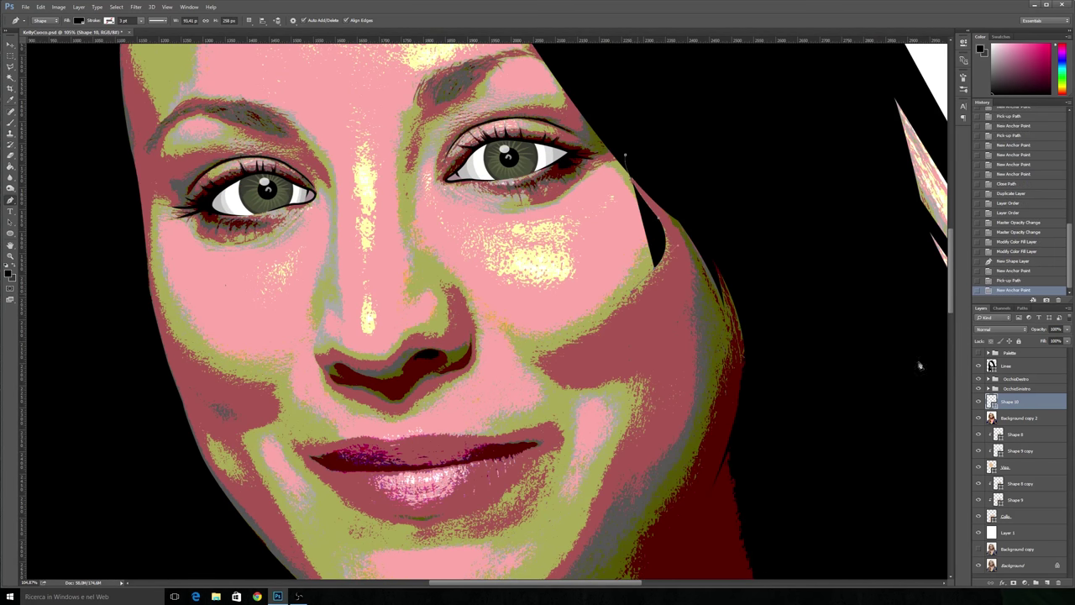
left_click_drag(1039, 332, 932, 327)
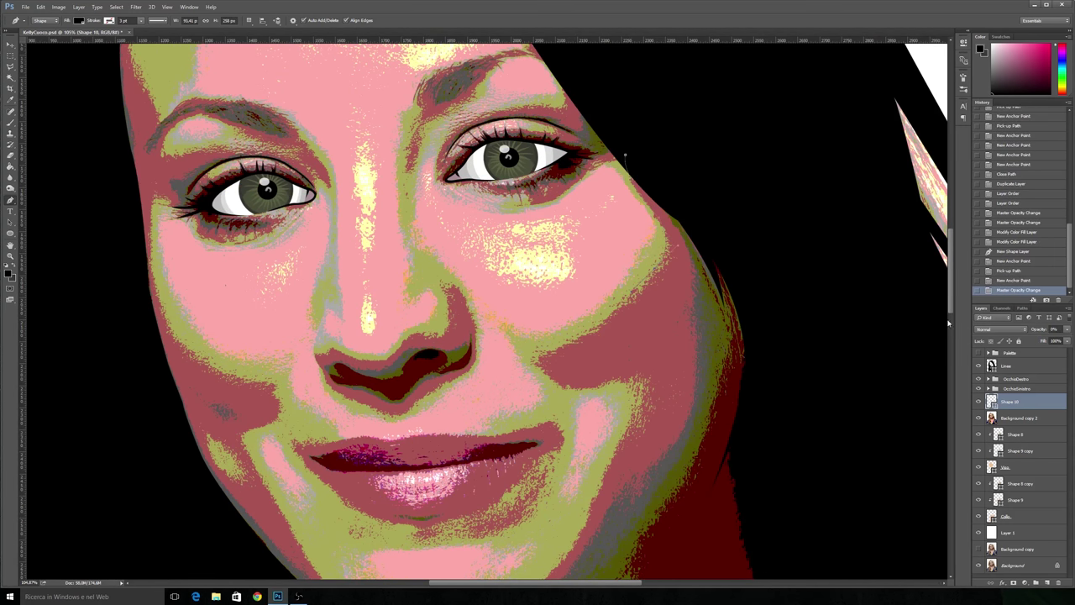
scroll(661, 275, "up", 1)
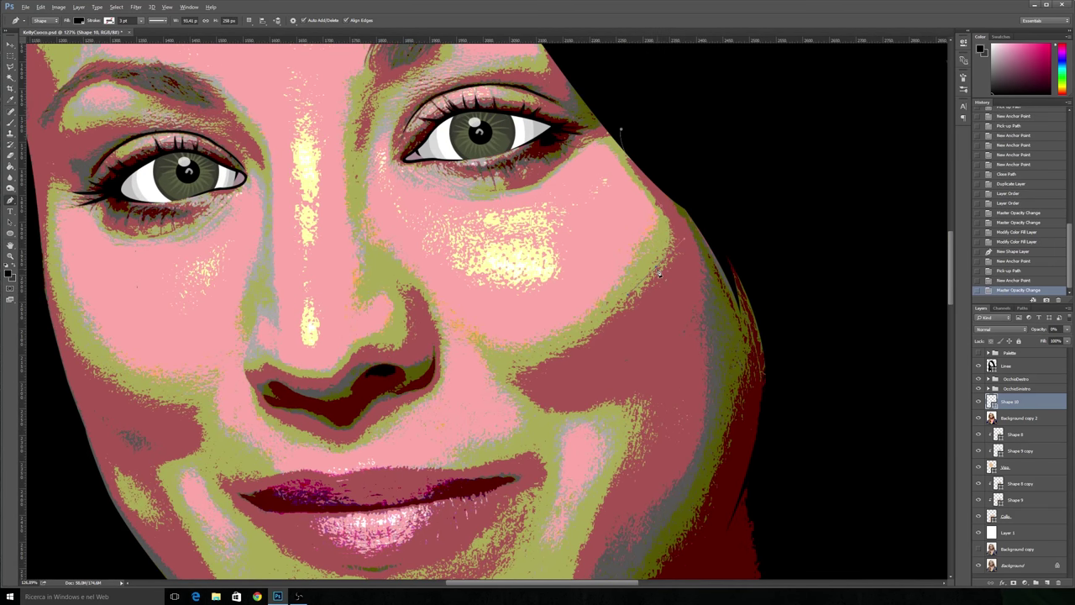
left_click(661, 275)
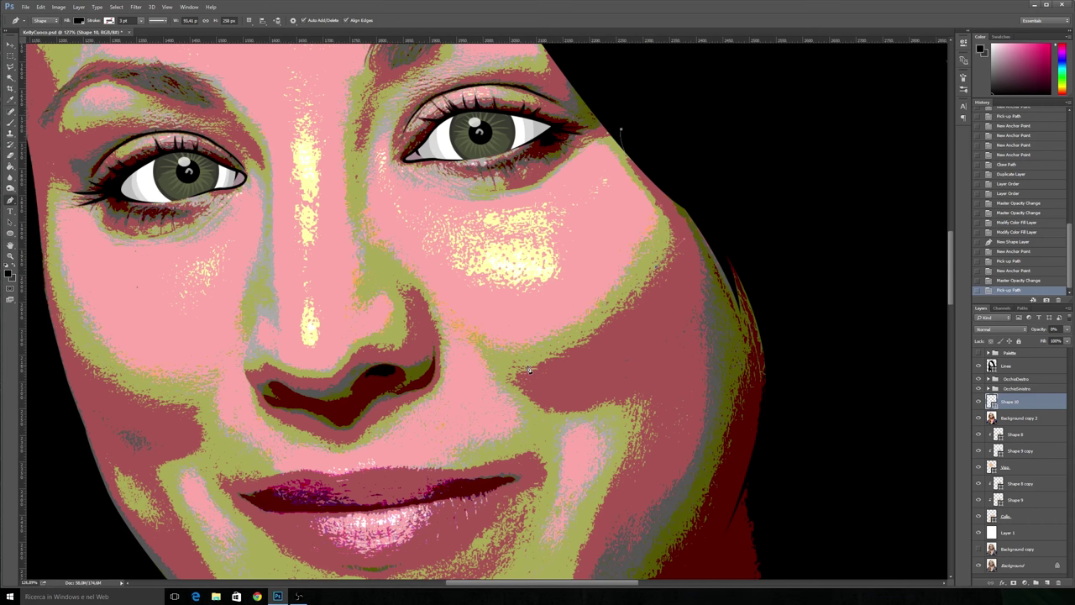
left_click(496, 381)
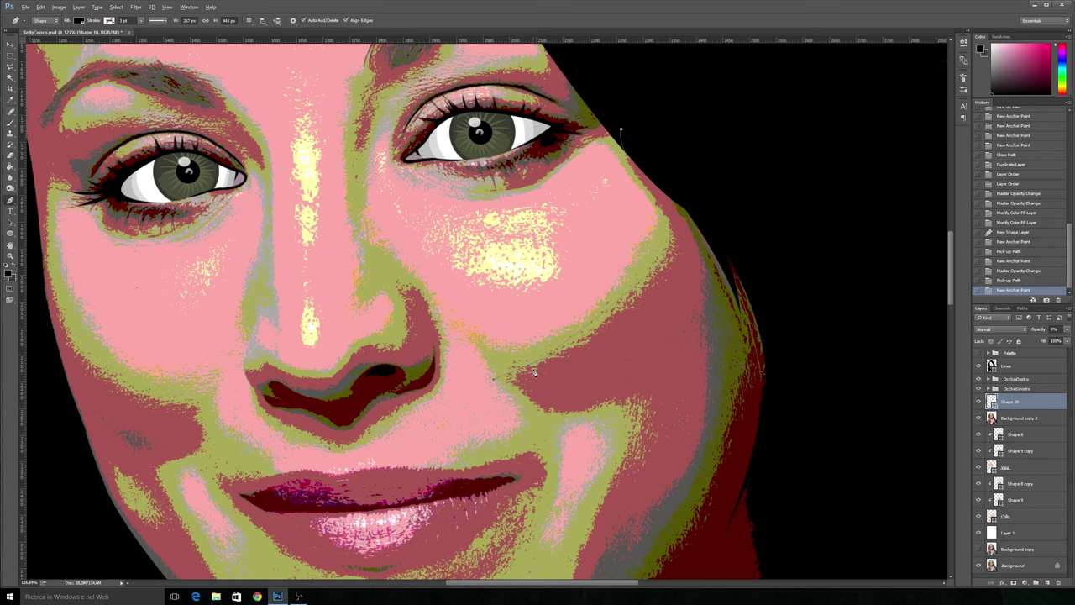
scroll(528, 370, "down", 1)
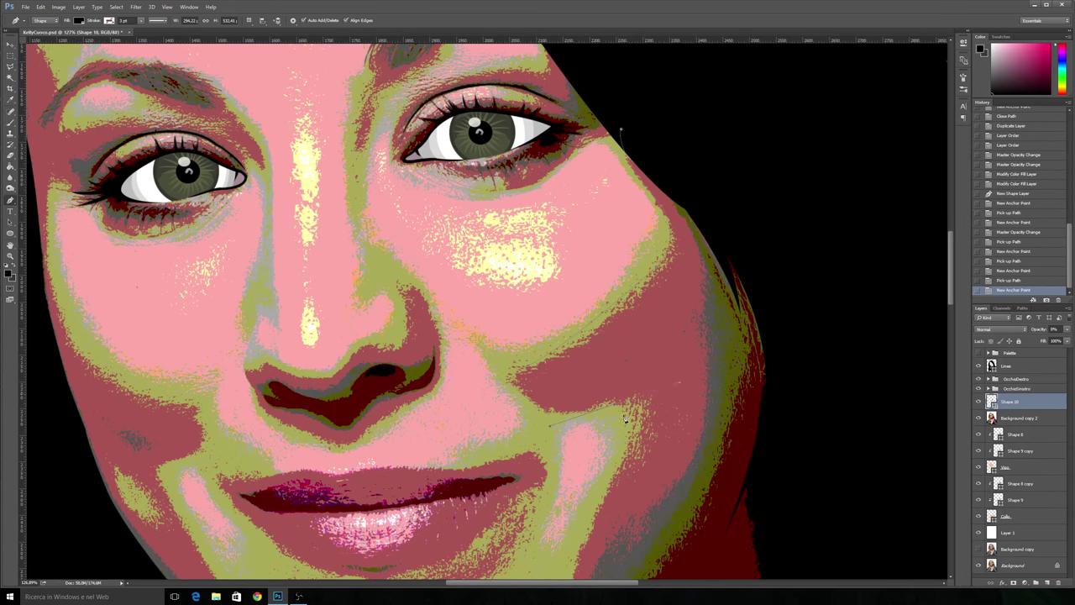
key("ctrl+0")
scroll(646, 473, "up", 5)
left_click(370, 504)
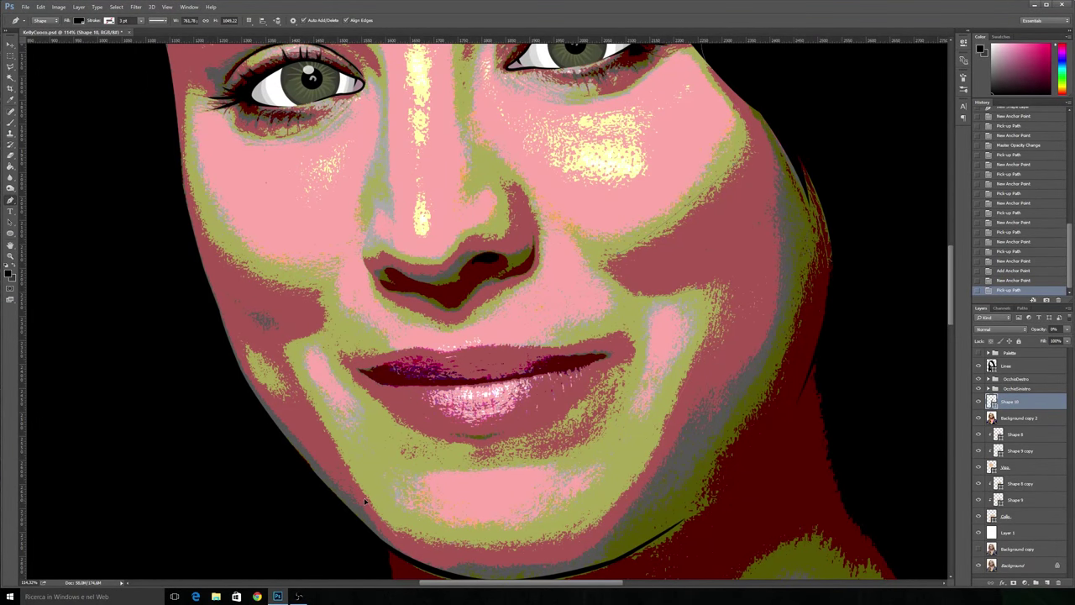
left_click(308, 289)
Step: Continue the outline past the left eye and brow, closing it along the forehead hairline
scroll(307, 252, "up", 3)
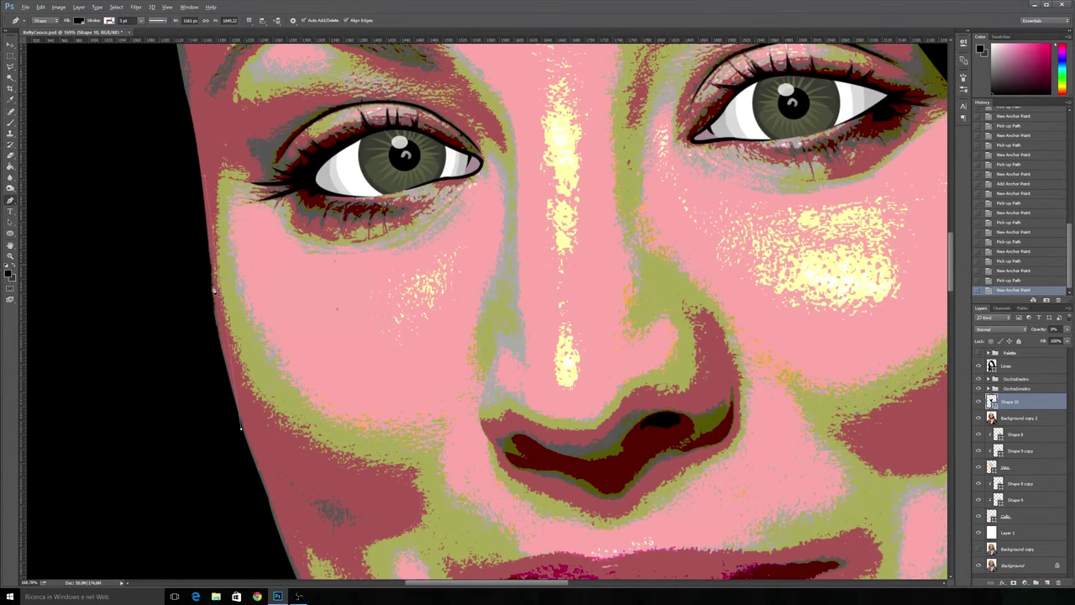
scroll(252, 210, "up", 3)
left_click(243, 183)
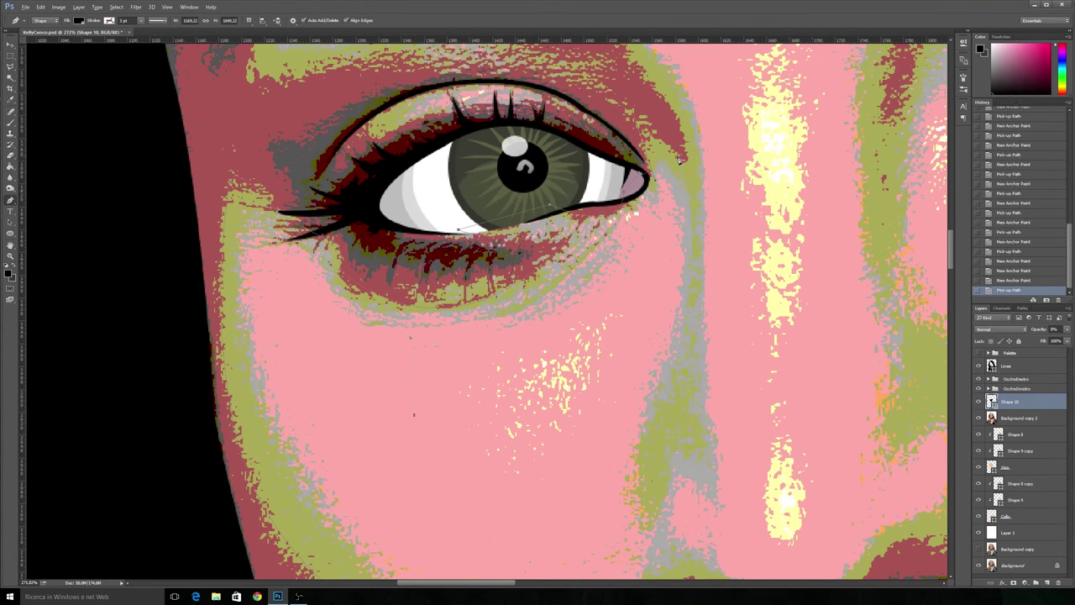
left_click(665, 99)
scroll(665, 99, "down", 2)
scroll(504, 210, "up", 1)
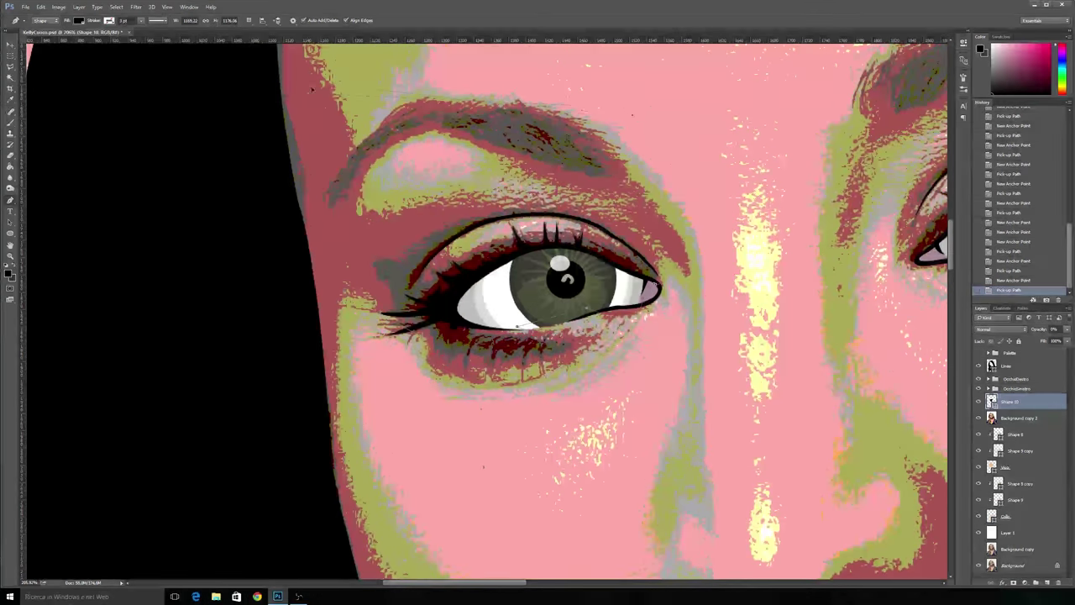
left_click(358, 150)
scroll(358, 149, "down", 2)
scroll(336, 252, "up", 3)
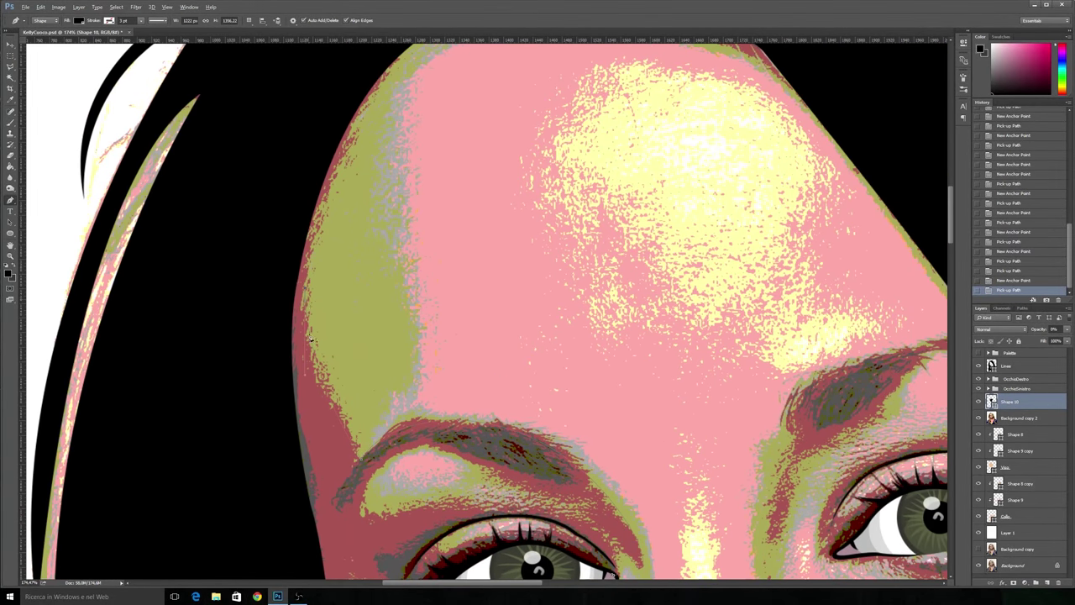
left_click(307, 346)
scroll(310, 343, "up", 1)
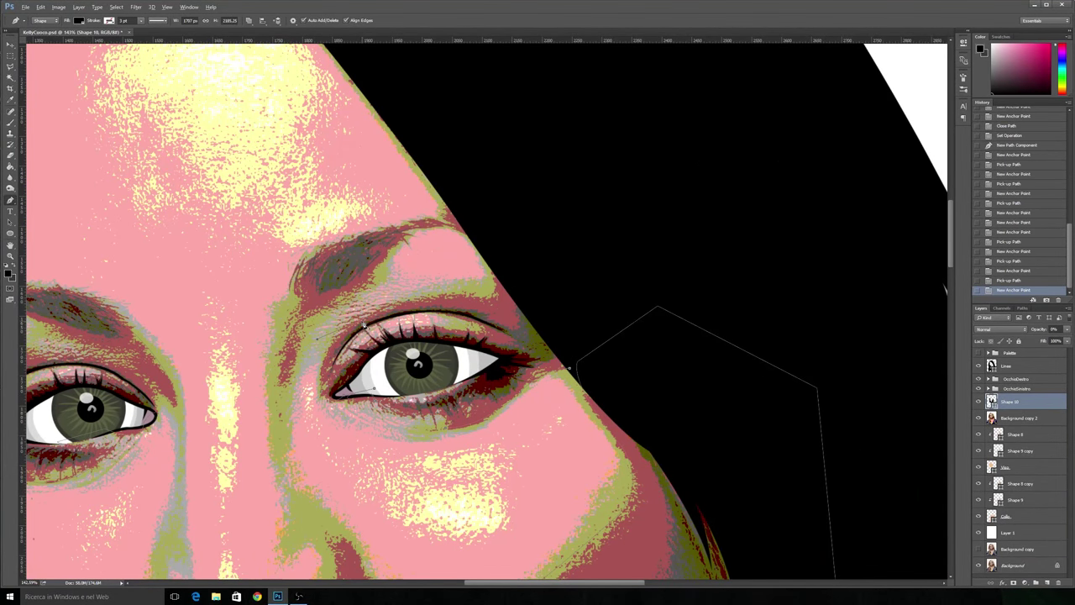
left_click(487, 252)
left_click(470, 237)
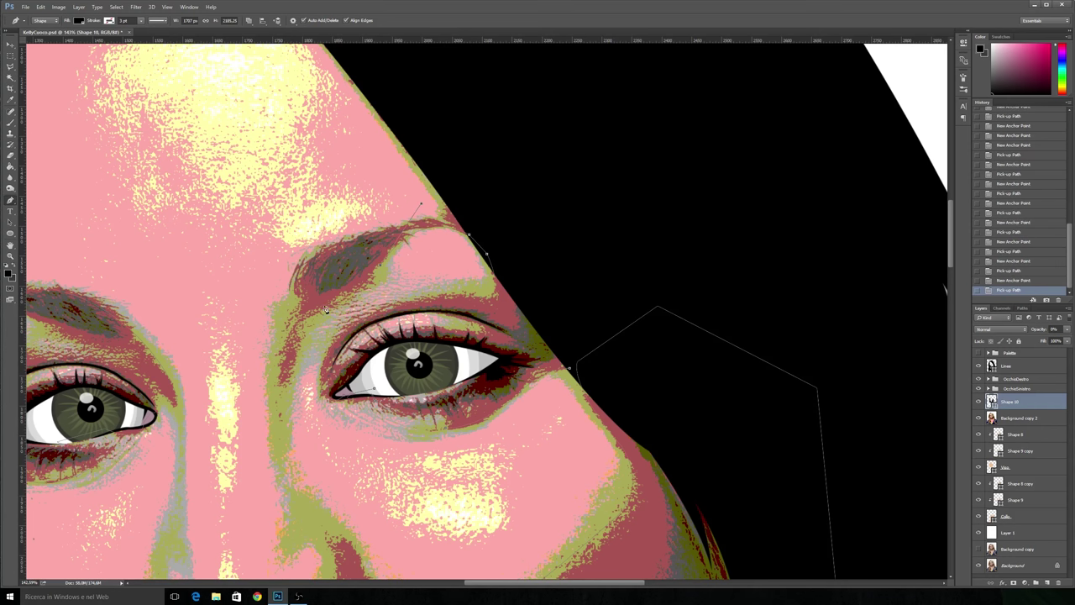
scroll(294, 366, "up", 3)
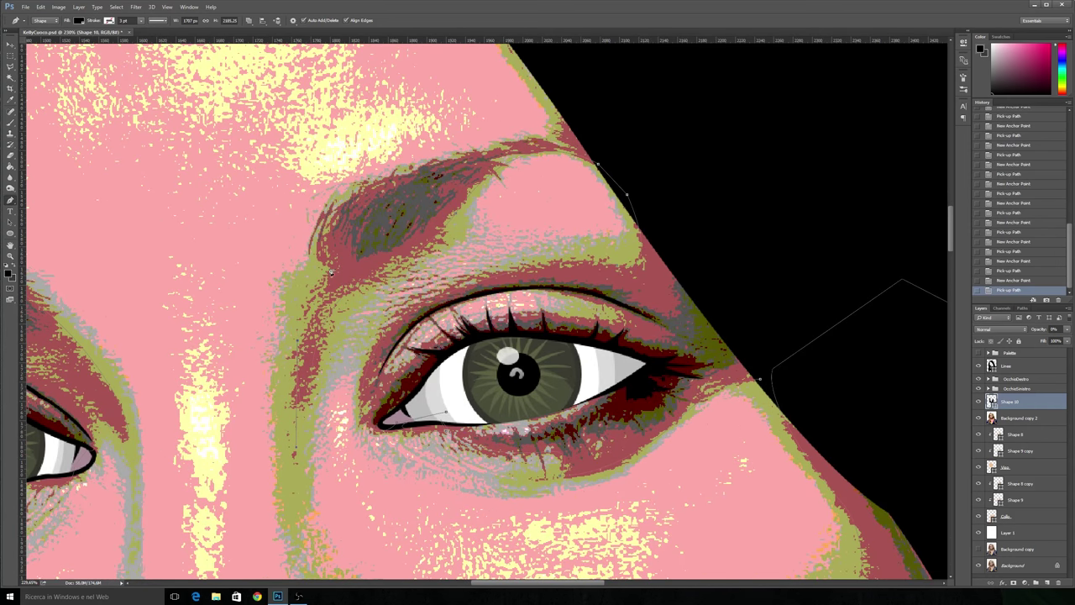
scroll(331, 271, "down", 3)
left_click(326, 203)
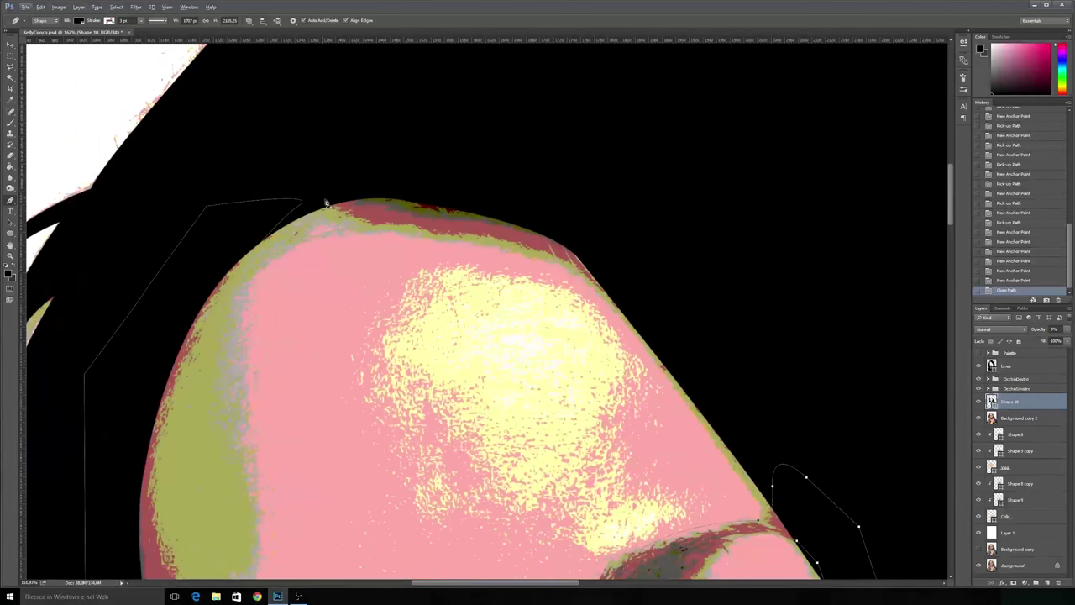
Step: Trace and close an outline around the upper and lower lips
scroll(444, 261, "down", 3)
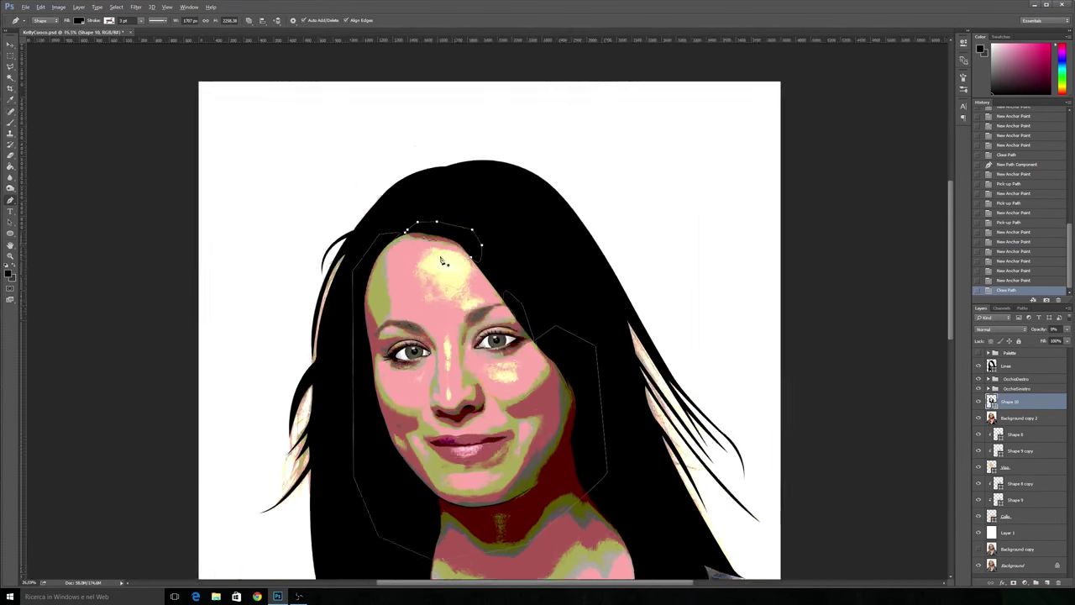
scroll(477, 491, "up", 5)
left_click(363, 294)
left_click(426, 286)
scroll(396, 276, "up", 3)
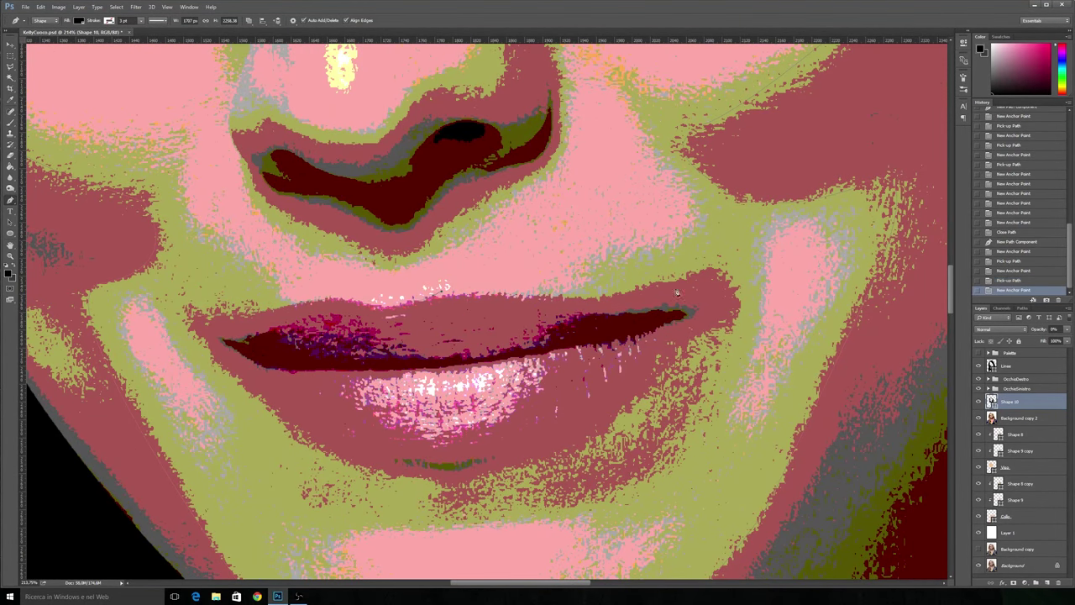
left_click(766, 307)
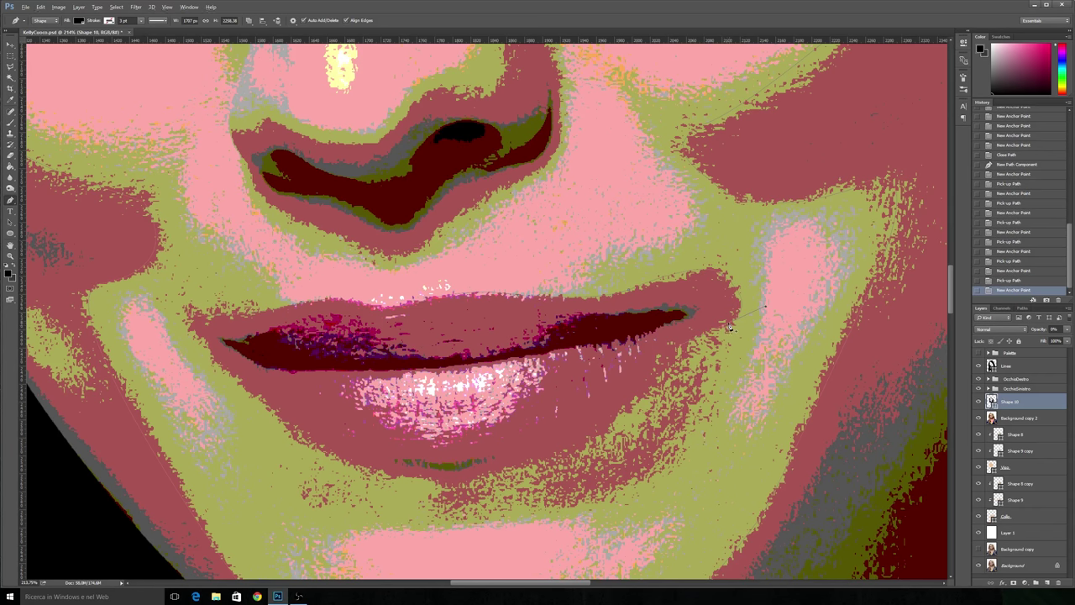
left_click(647, 395)
left_click(470, 460)
left_click(277, 420)
left_click(202, 344)
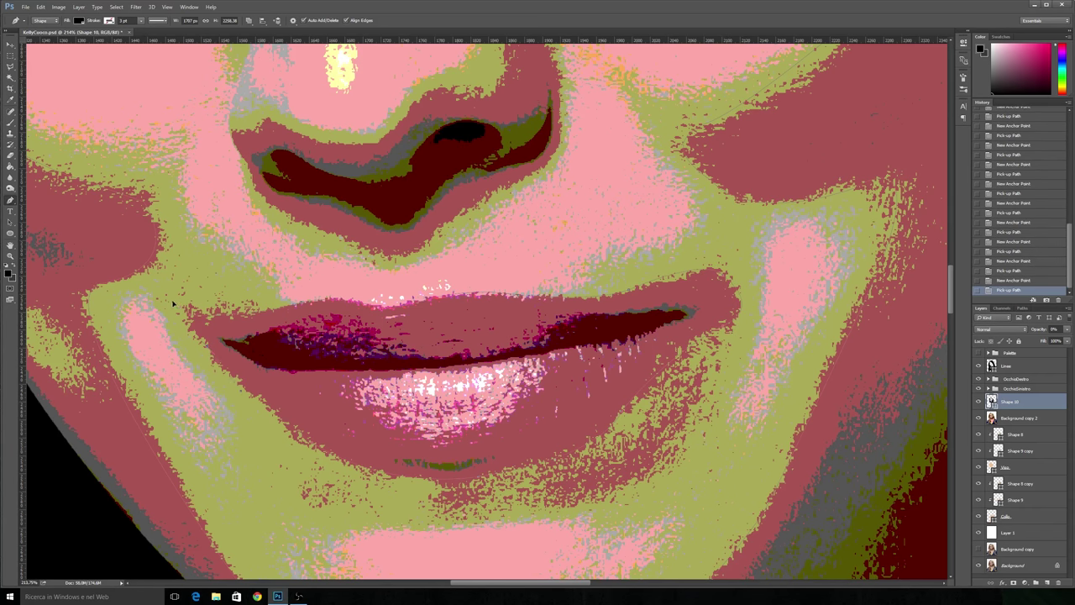
left_click(174, 304)
Step: Trace and close the neck shadow outline, then fit the portrait in view
scroll(319, 409, "down", 3)
scroll(320, 409, "down", 3)
left_click(319, 409)
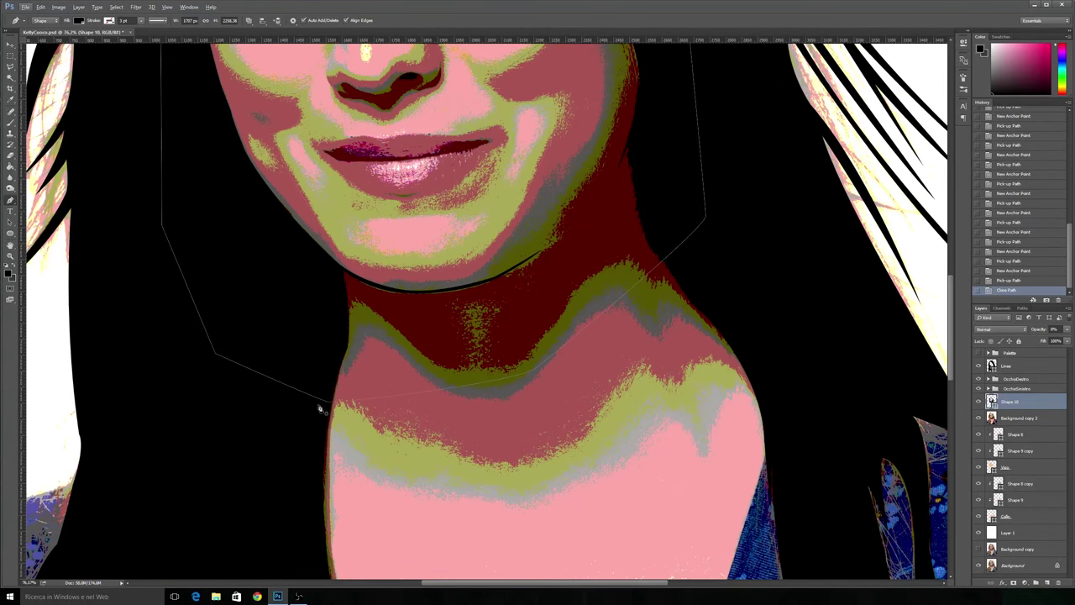
scroll(319, 409, "up", 5)
scroll(320, 409, "down", 4)
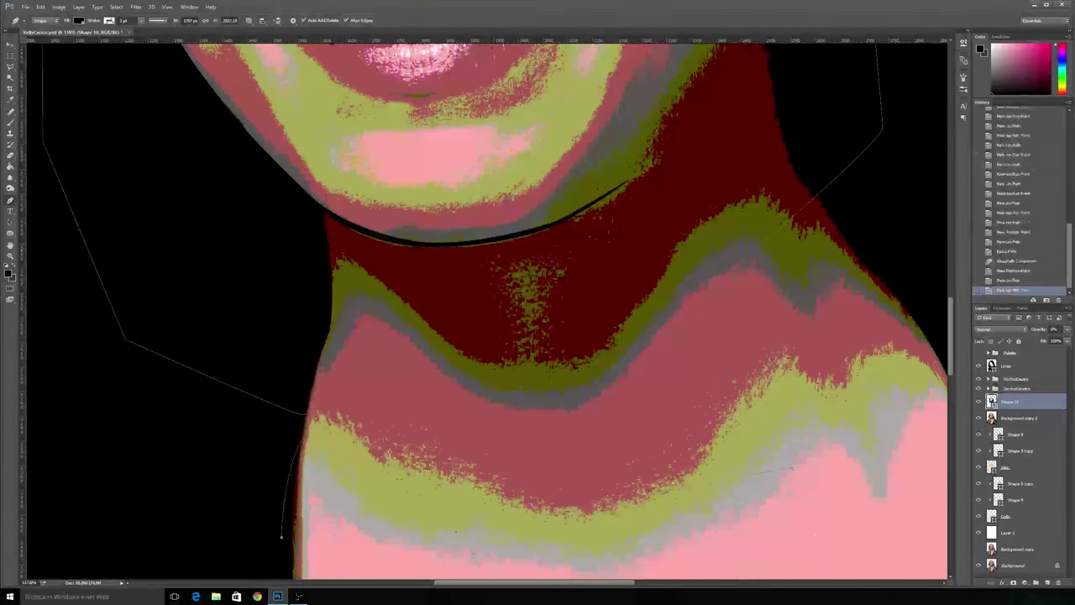
left_click(783, 456)
left_click(813, 381)
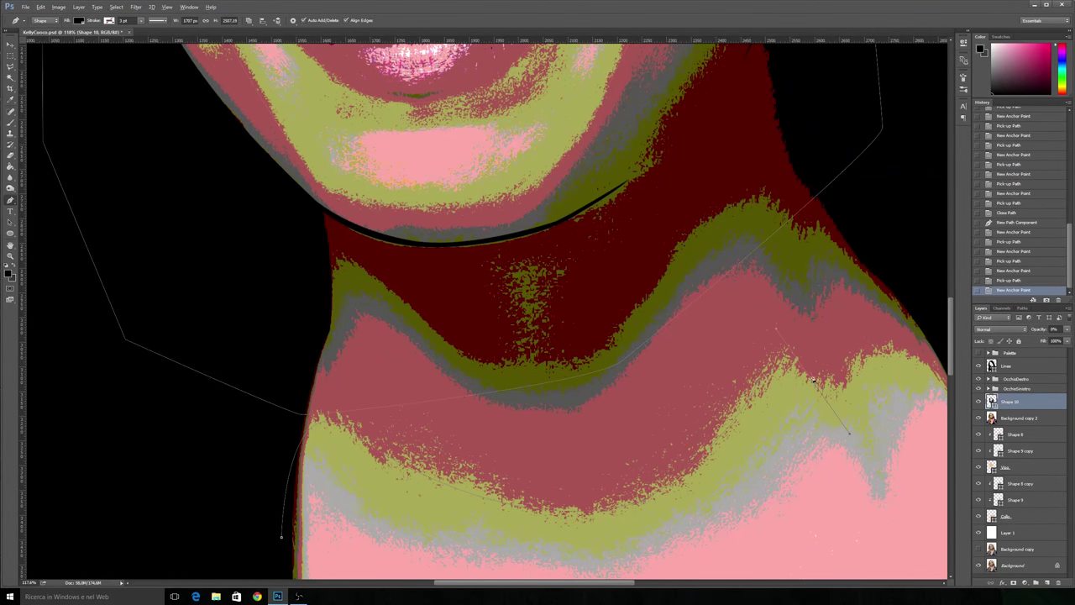
left_click(848, 433)
scroll(823, 403, "up", 3)
scroll(798, 388, "up", 3)
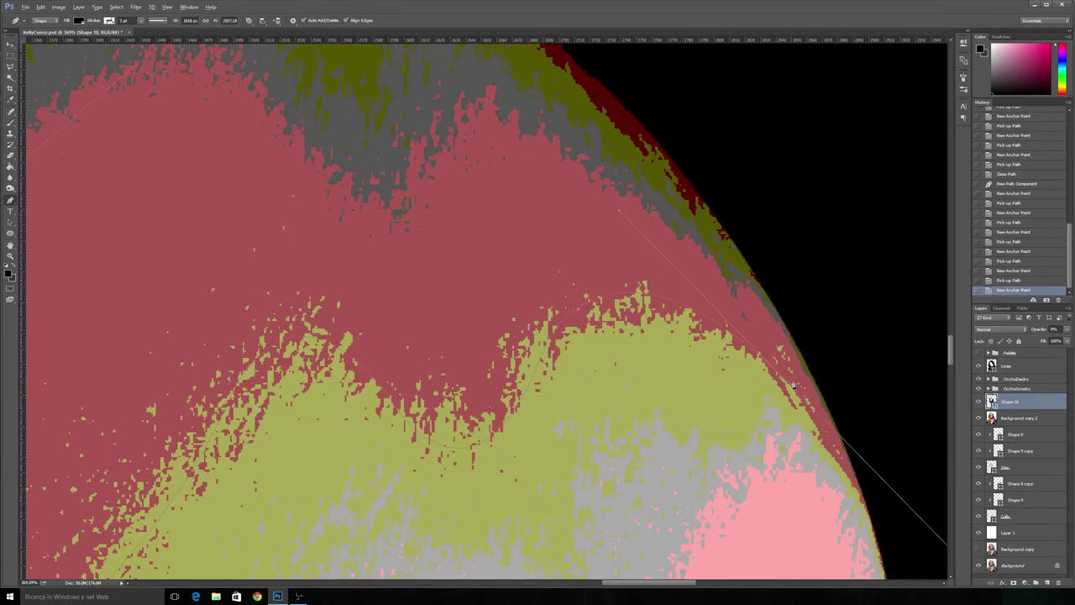
scroll(792, 385, "down", 5)
left_click(609, 427)
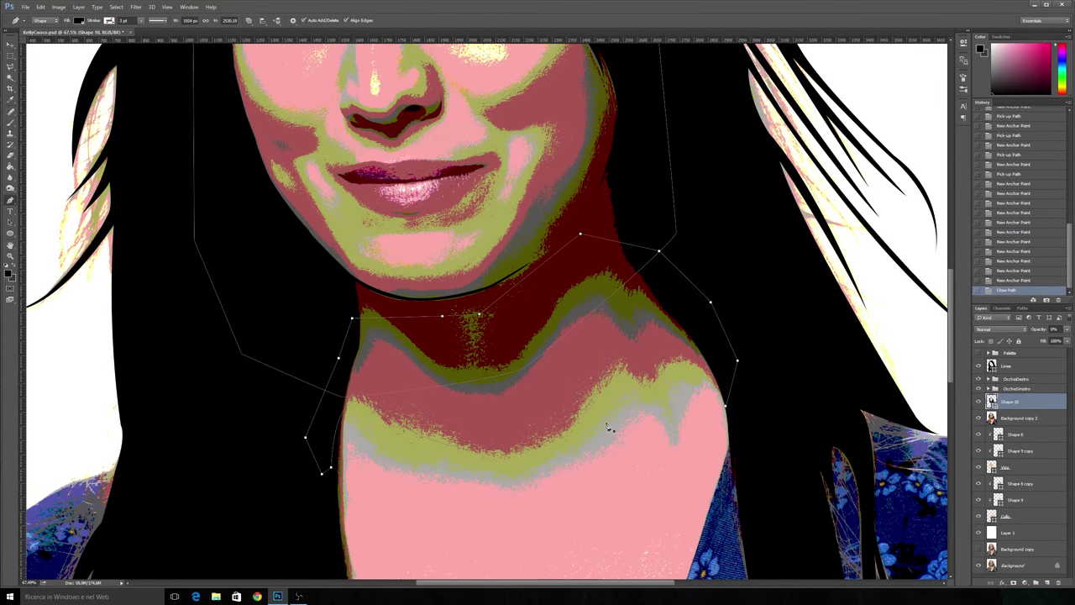
key("ctrl+0")
Step: Hide and reshow Background copy 2 to check the traced shapes
left_click(978, 418)
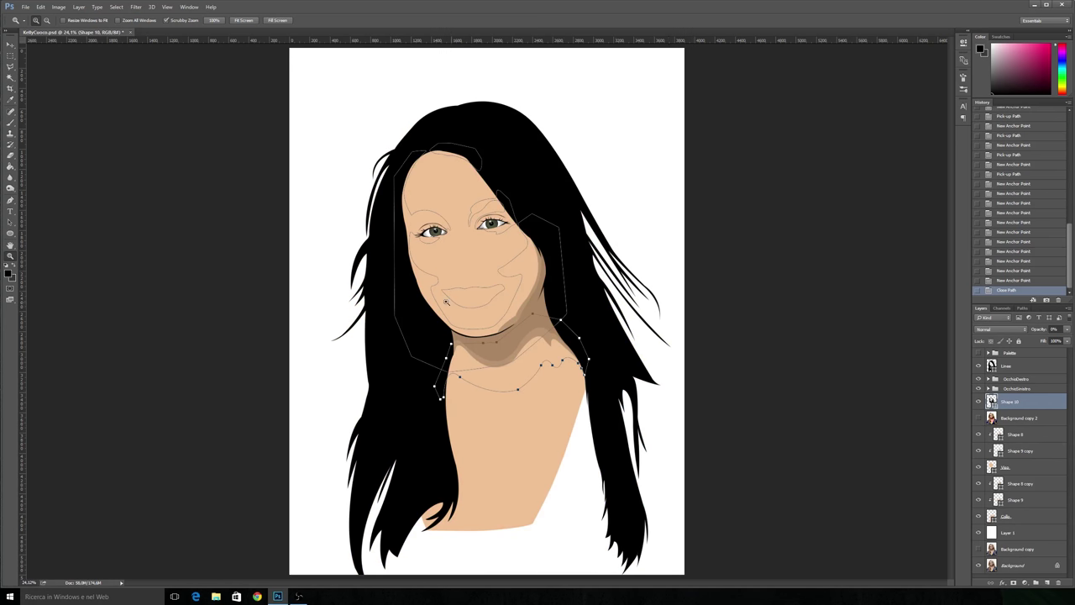
scroll(418, 283, "up", 1)
scroll(418, 283, "up", 2)
scroll(420, 281, "up", 2)
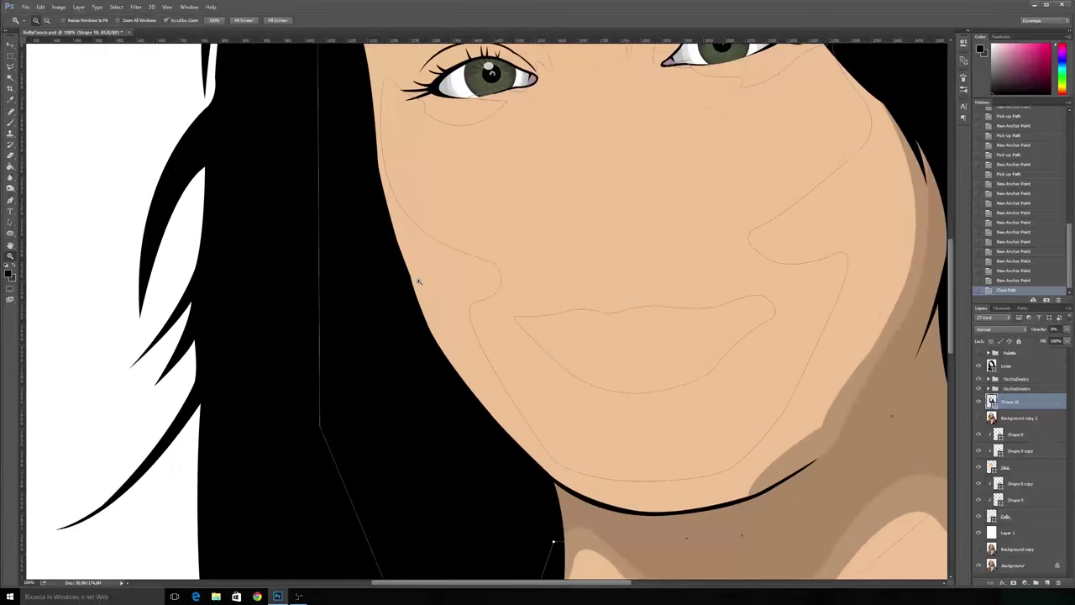
scroll(435, 288, "up", 1)
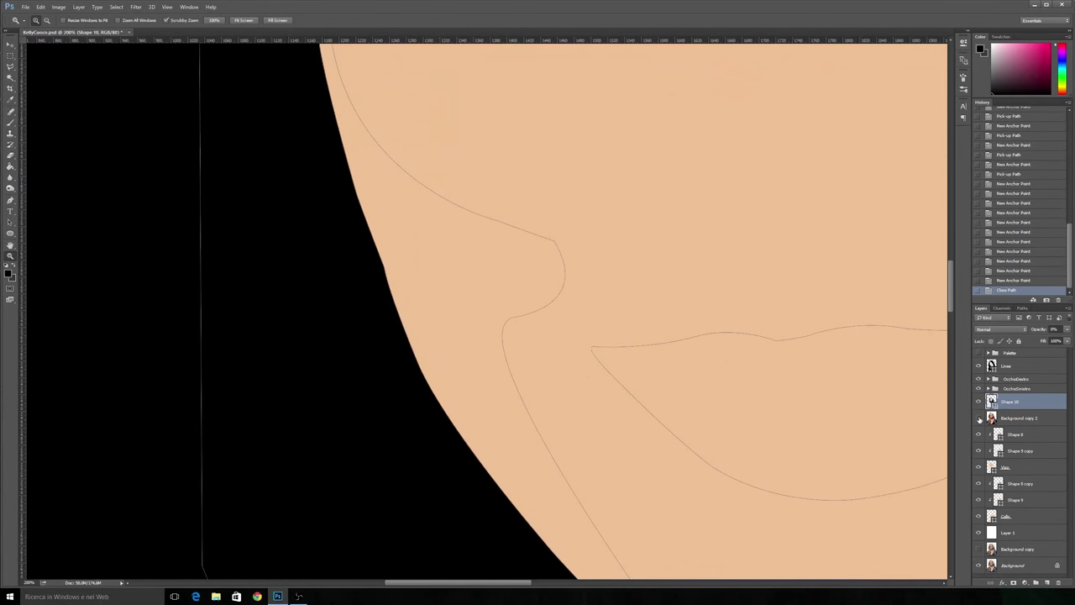
left_click(979, 418)
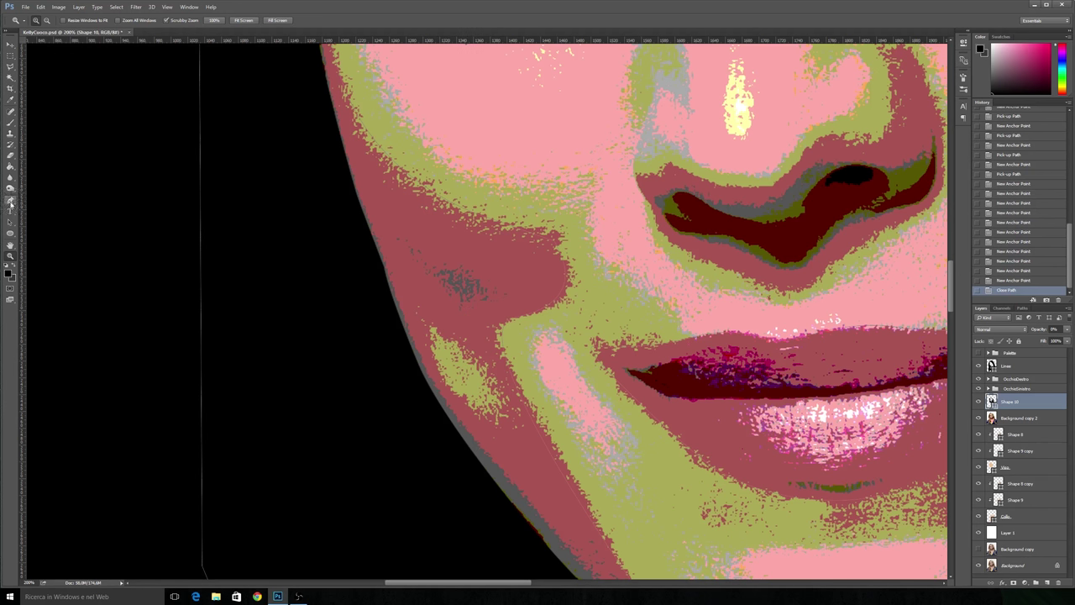
Step: Set the Pen tool's path operation to Subtract Front Shape
left_click(10, 202)
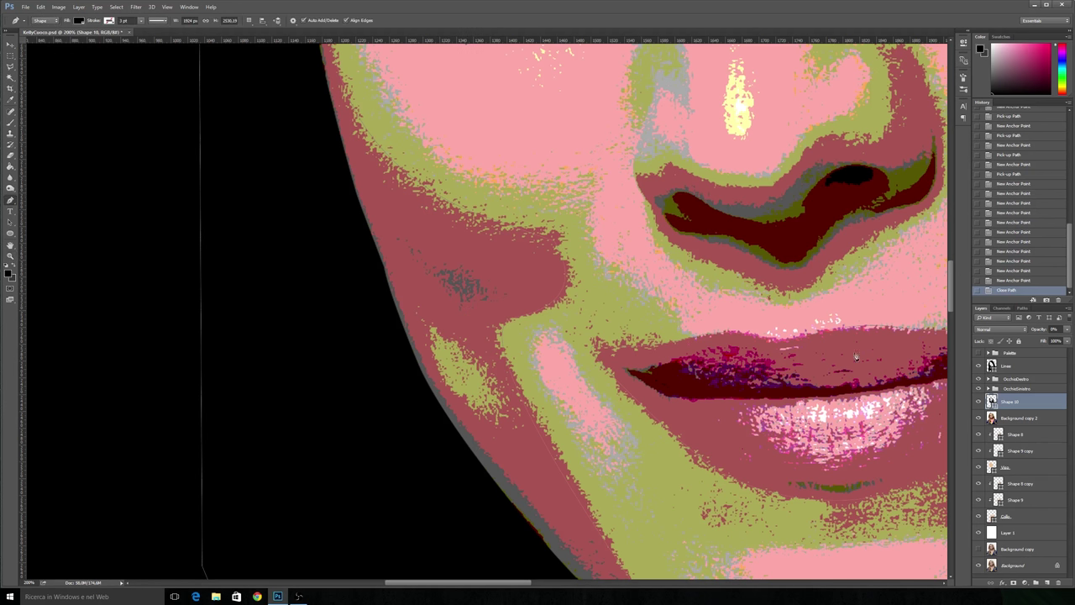
left_click(249, 20)
left_click(257, 39)
left_click(248, 20)
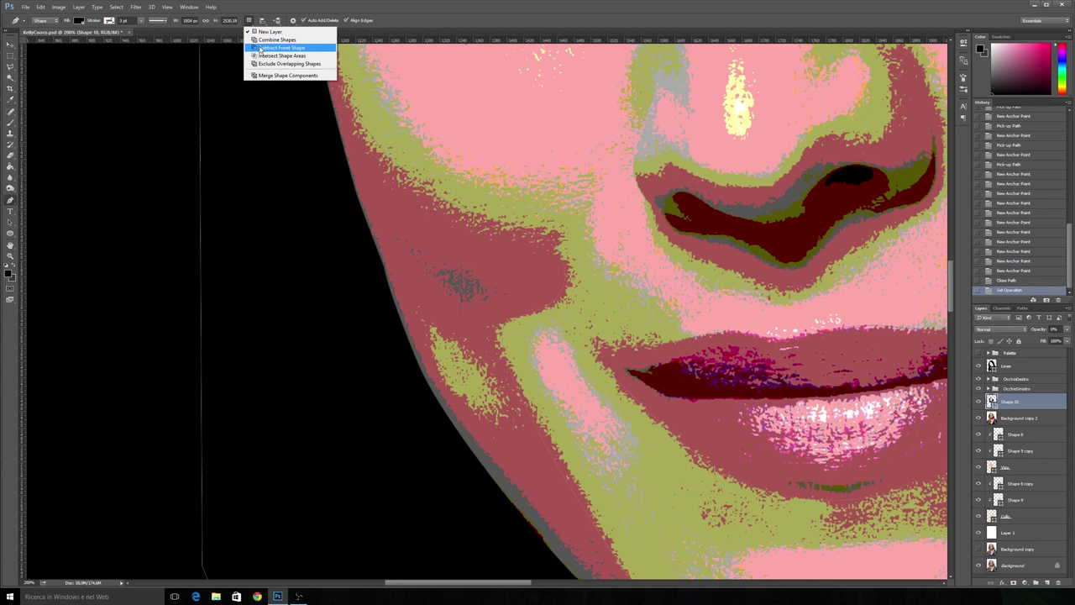
left_click(269, 48)
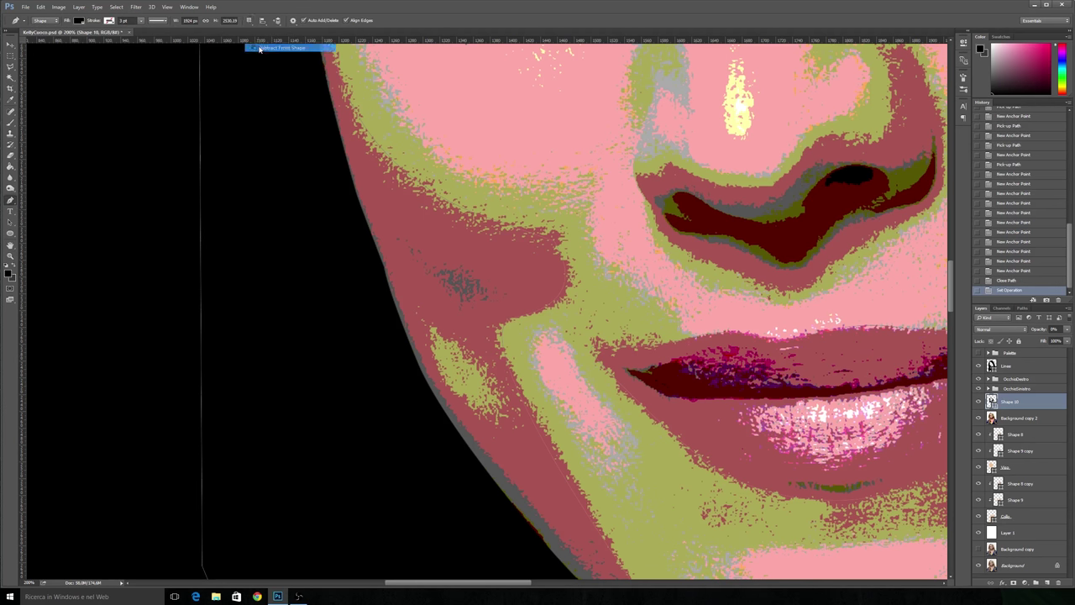
Step: Trace and close a narrow cut-out along the left cheek and jawline
left_click(430, 333)
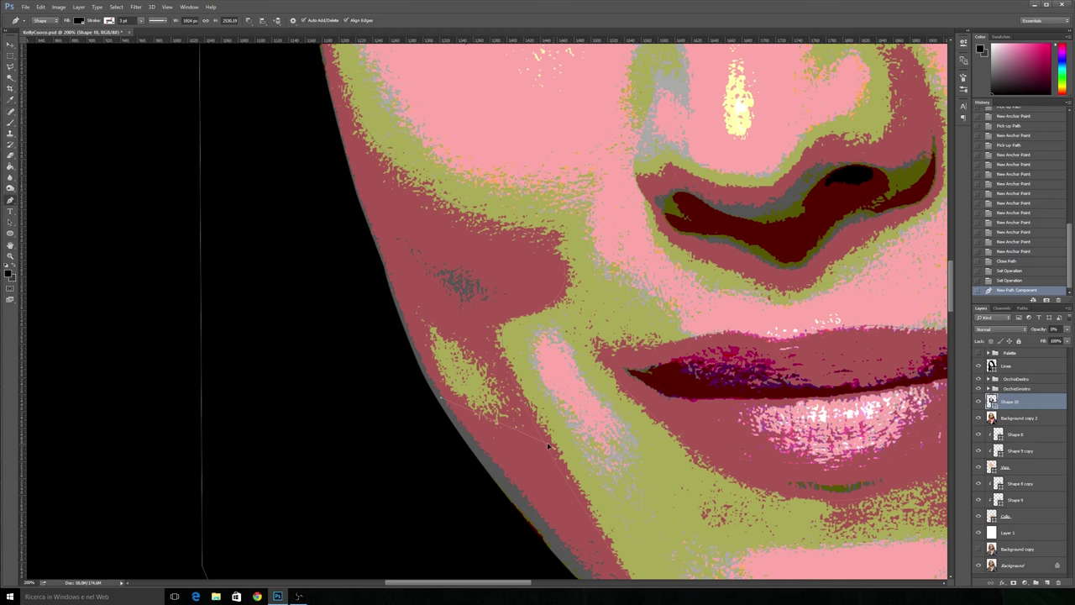
left_click(480, 422)
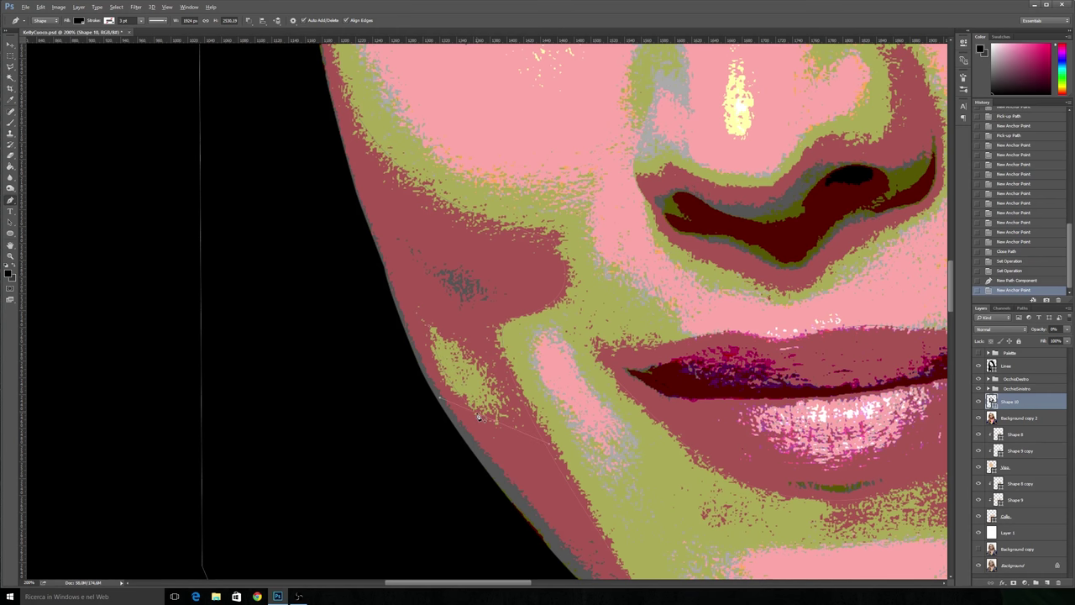
scroll(481, 419, "up", 3)
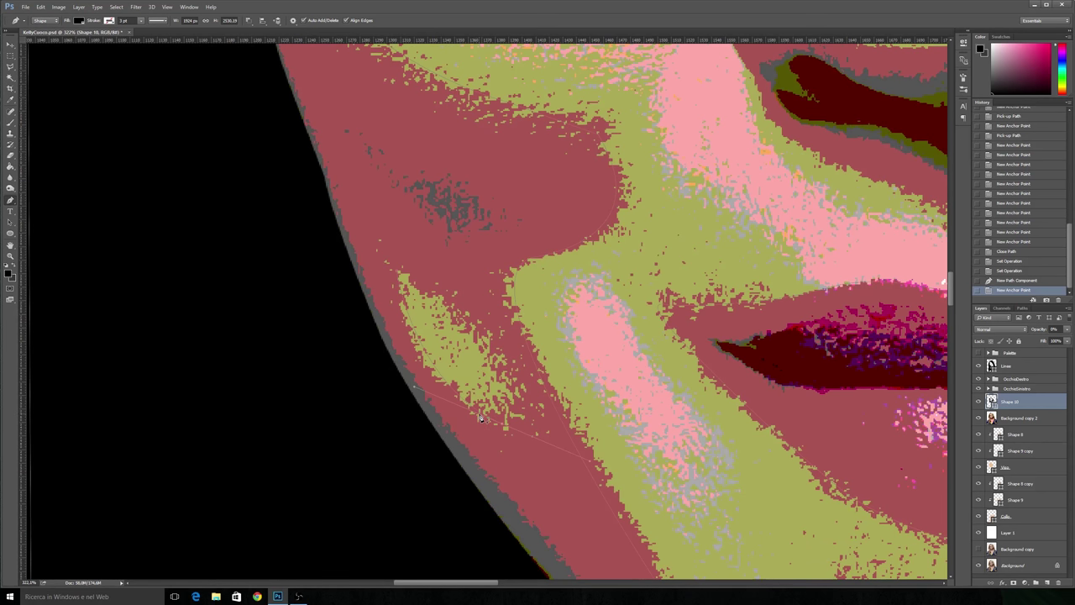
left_click(501, 428)
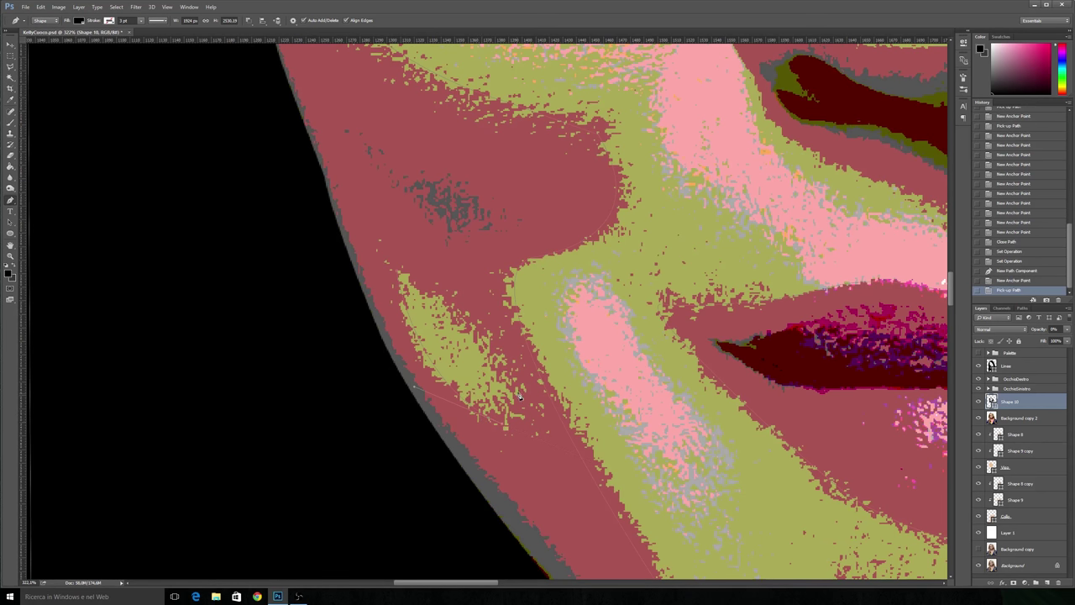
left_click(478, 310)
left_click(514, 382)
left_click(343, 269)
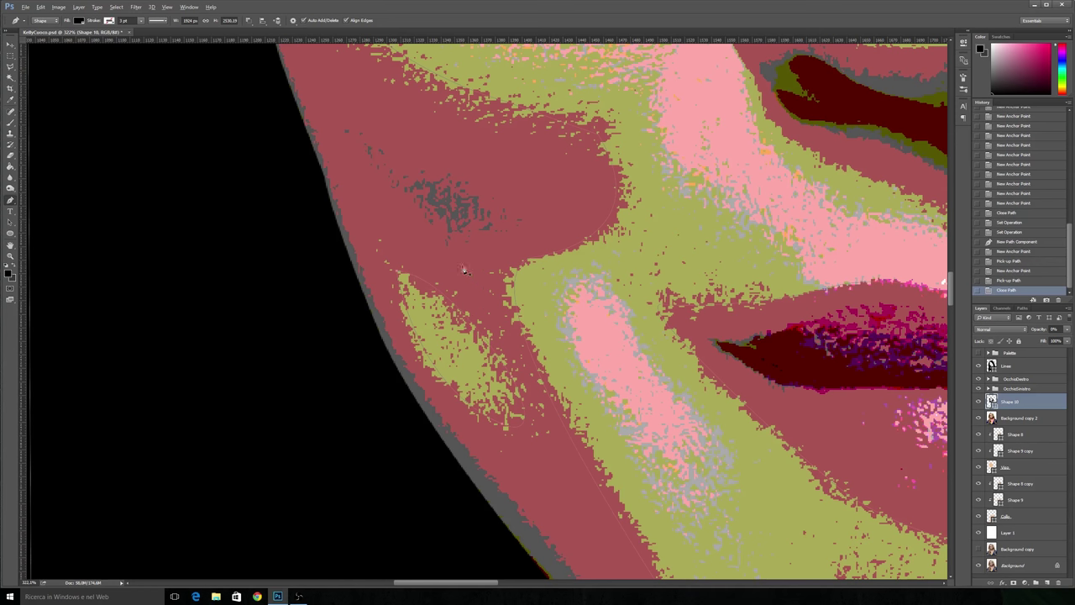
scroll(395, 273, "down", 2)
scroll(420, 276, "down", 2)
scroll(445, 277, "down", 2)
Step: Hide Background copy 2 and set Shape 10 opacity to 100%
scroll(445, 277, "down", 2)
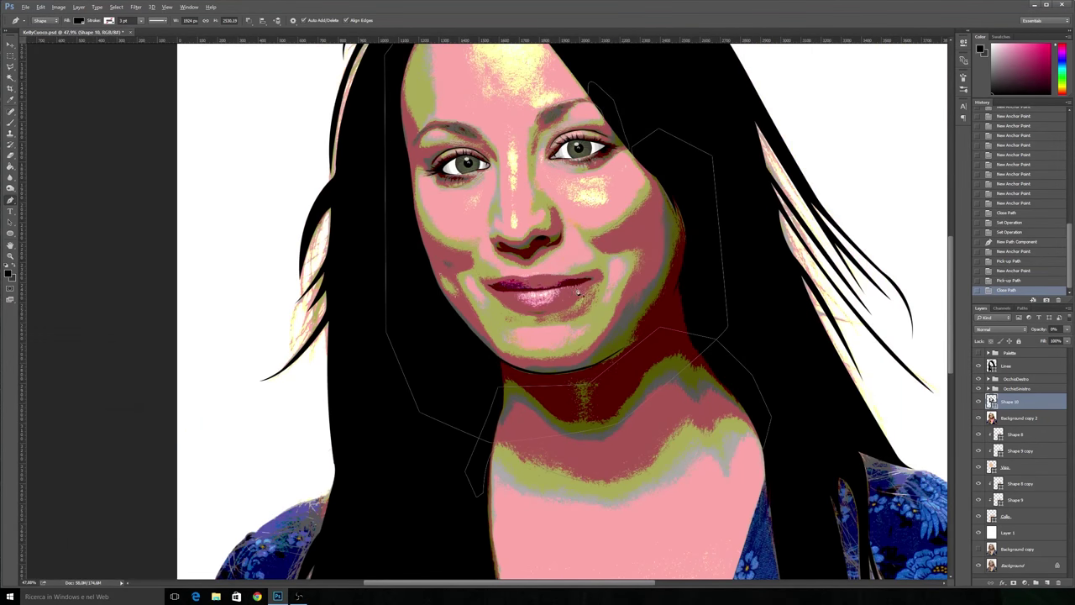
left_click(978, 418)
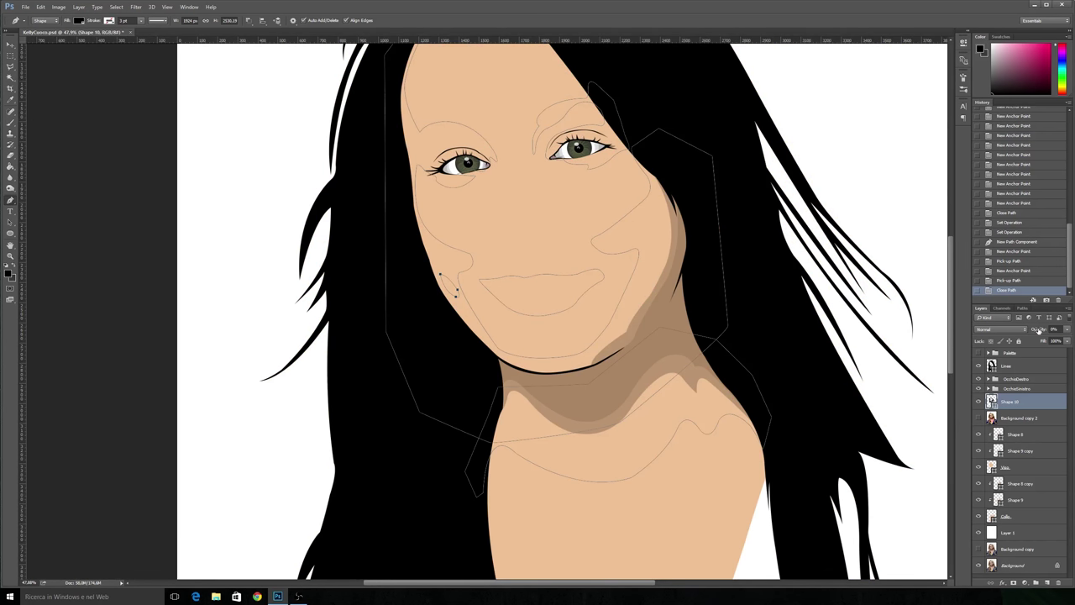
left_click(1055, 329)
type("100")
key("Return")
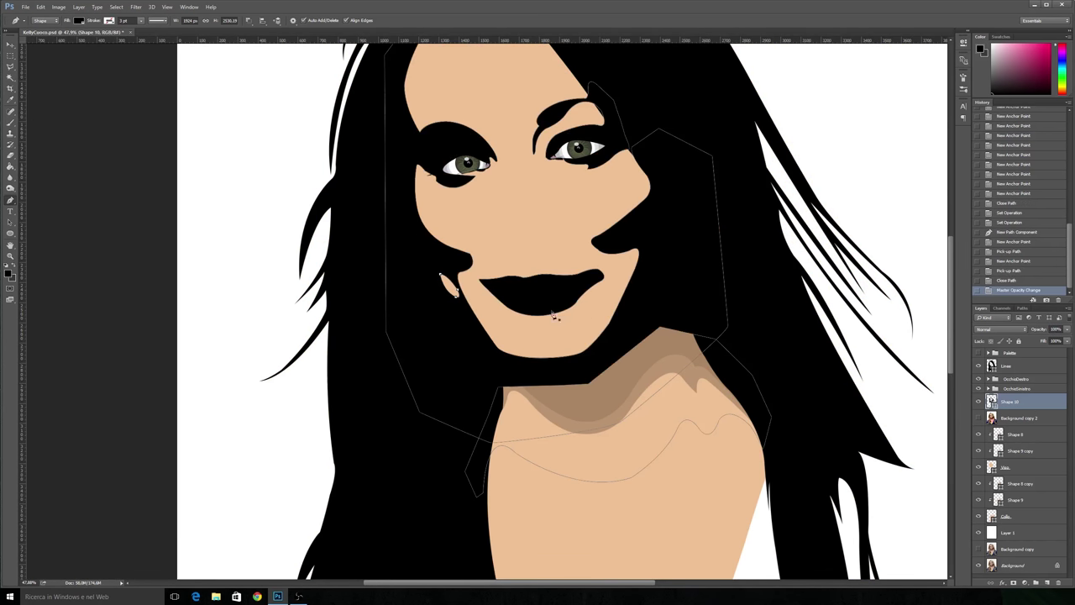
Step: Switch to the Move tool, fit the portrait on screen, and select Shape 10
left_click(10, 44)
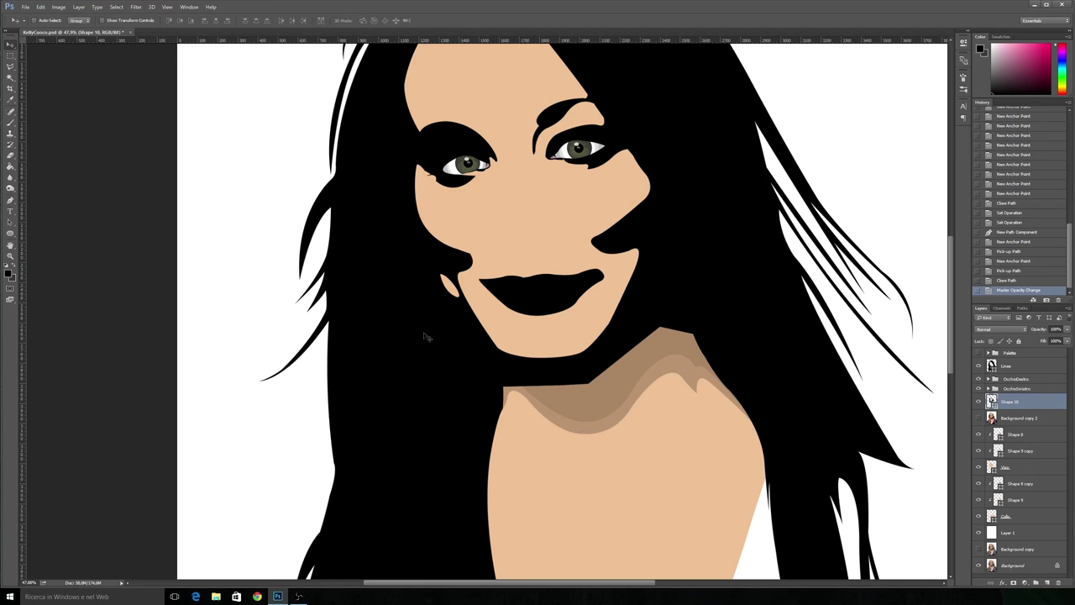
left_click(10, 257)
left_click(508, 319)
right_click(470, 262)
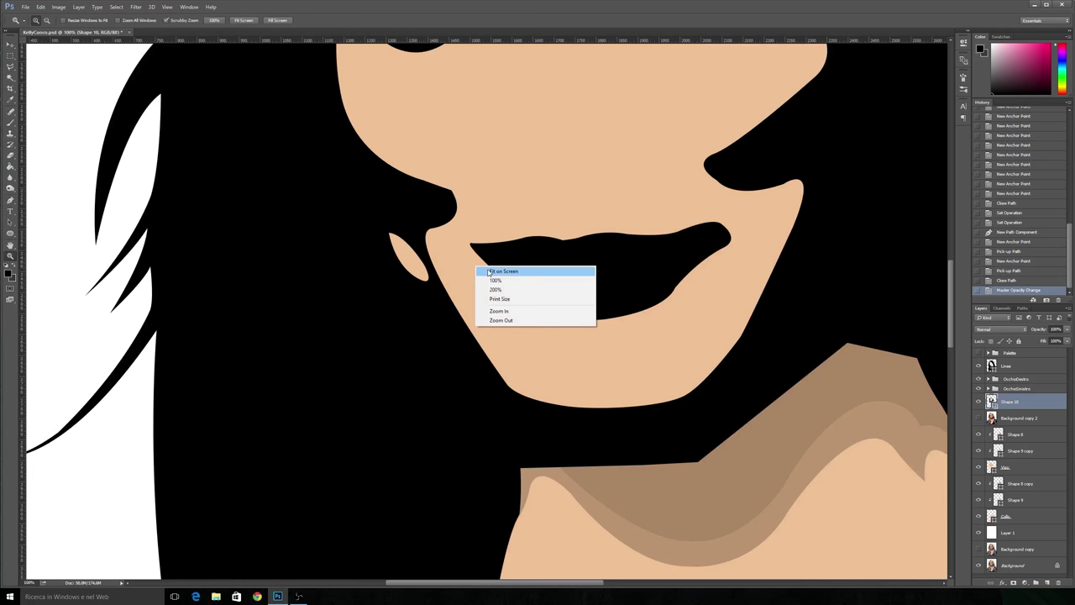
left_click(502, 270)
left_click(462, 157)
Step: Move Shape 10 below Shape 9 copy and fill it with tan #cea681
key("v")
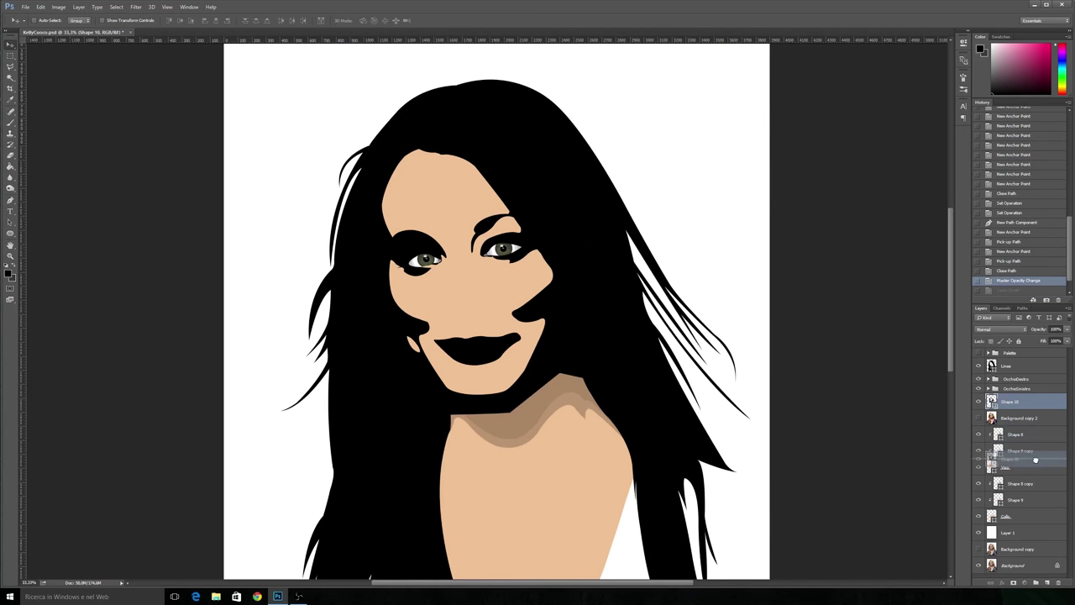
left_click_drag(1016, 402, 1036, 460)
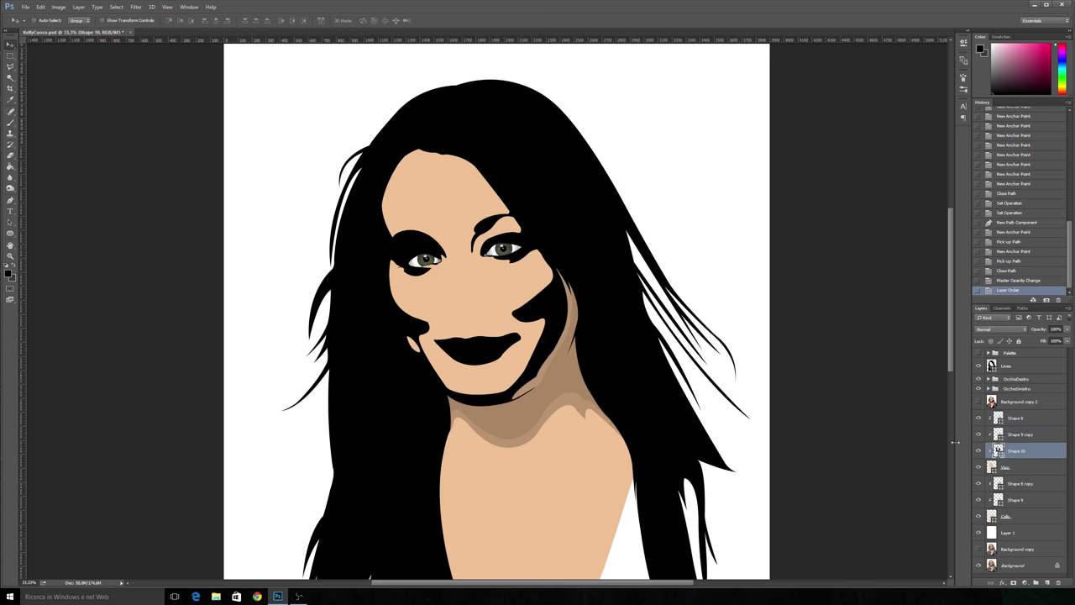
double_click(998, 453)
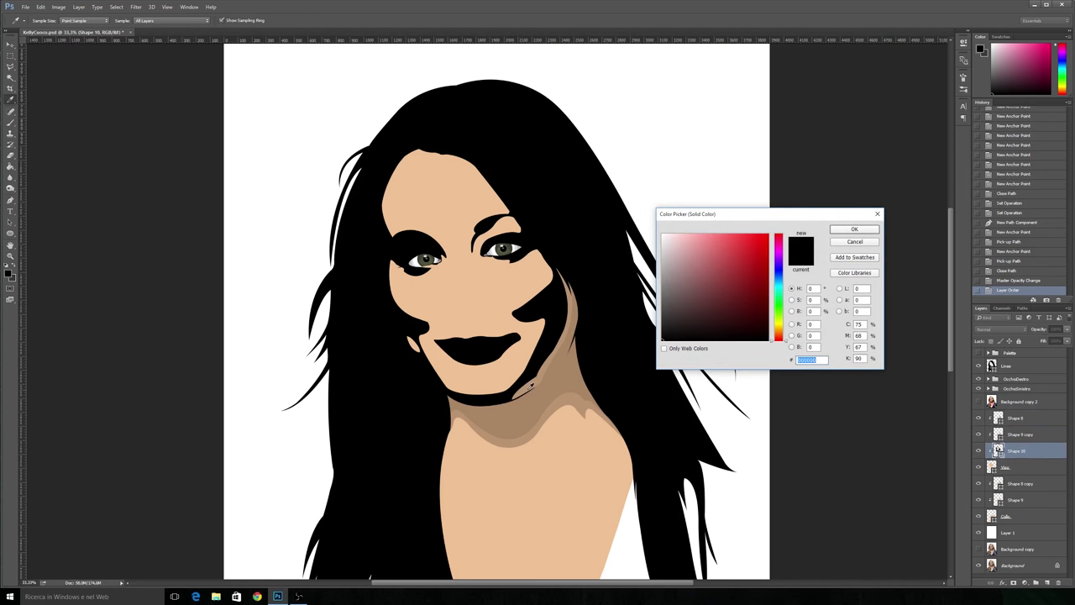
left_click(531, 384)
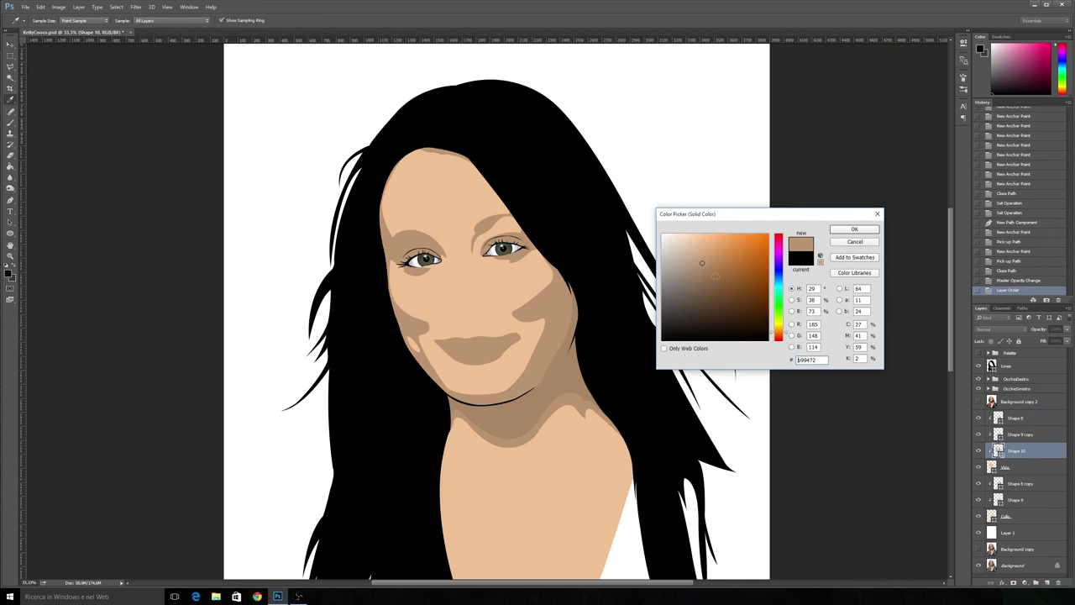
left_click(702, 258)
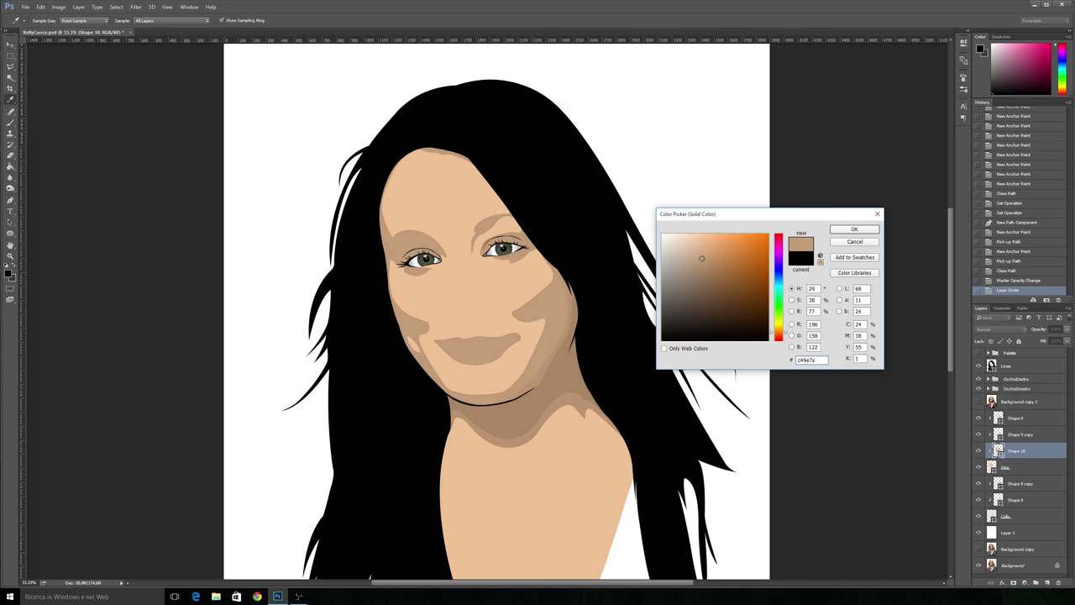
left_click_drag(701, 258, 701, 254)
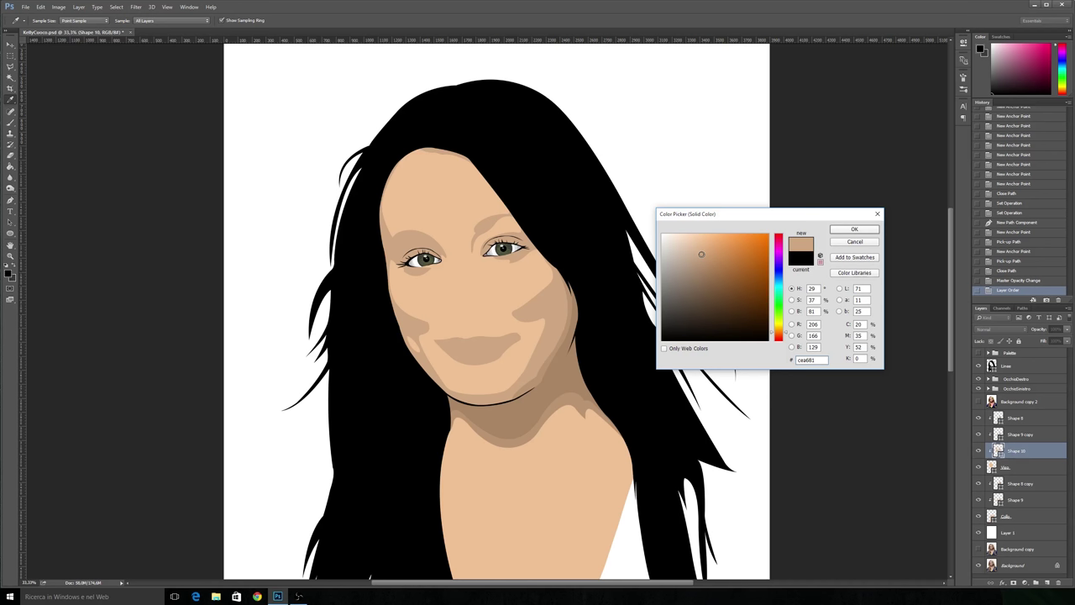
left_click(854, 229)
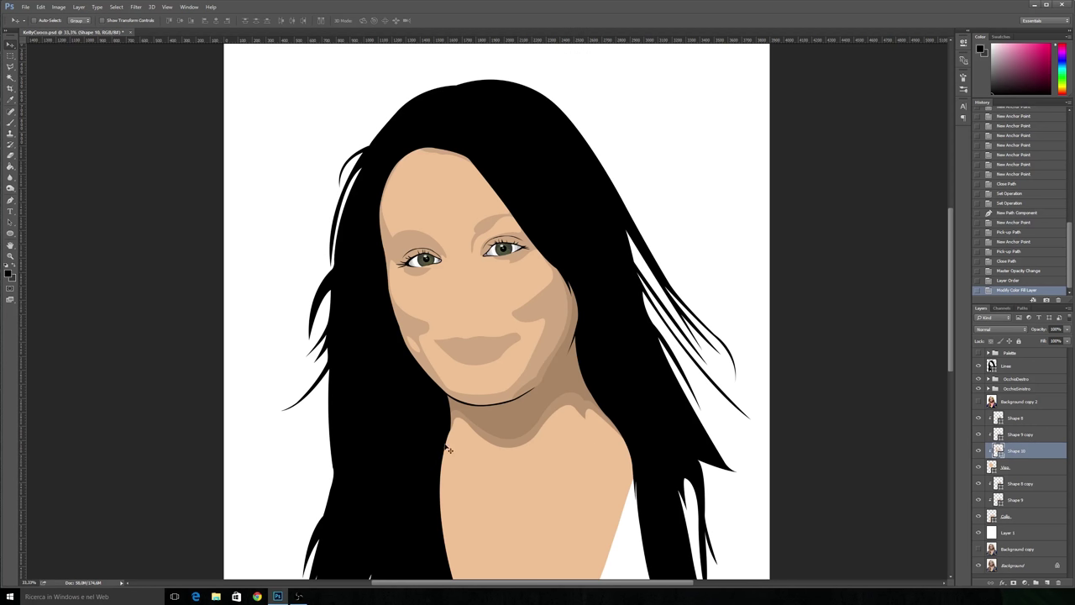
Step: Hide Background copy 2 and give the Collo neck shape the tan #cea681 fill
left_click(1023, 516)
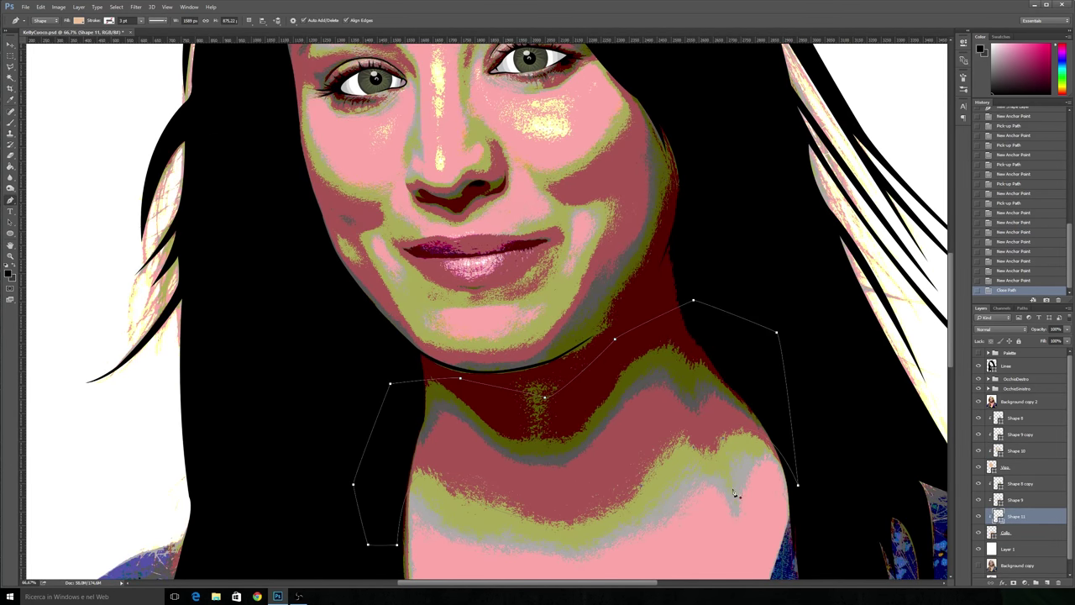
left_click(979, 402)
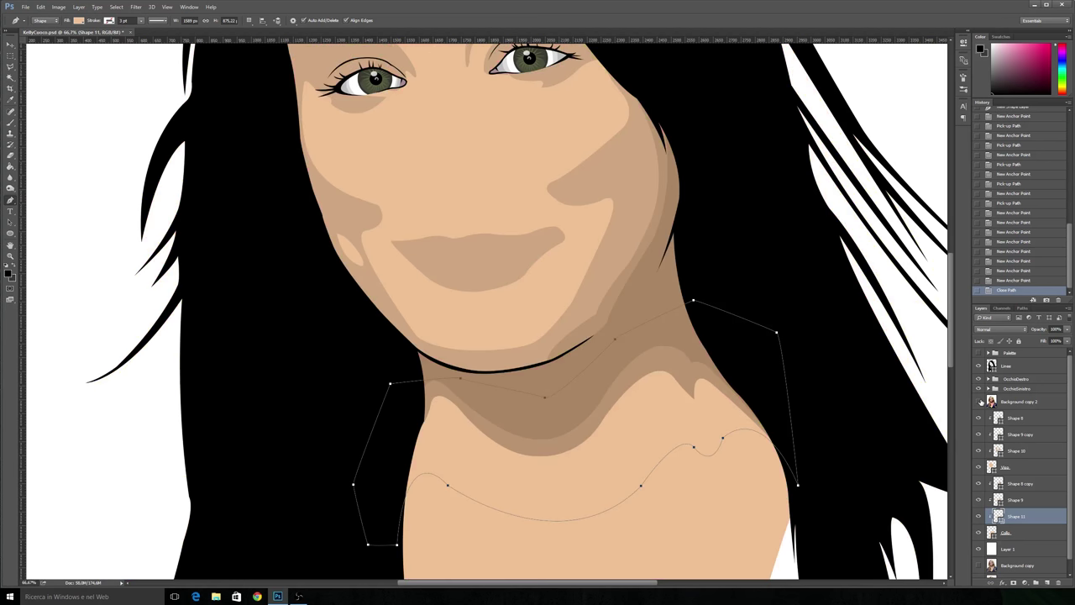
double_click(998, 517)
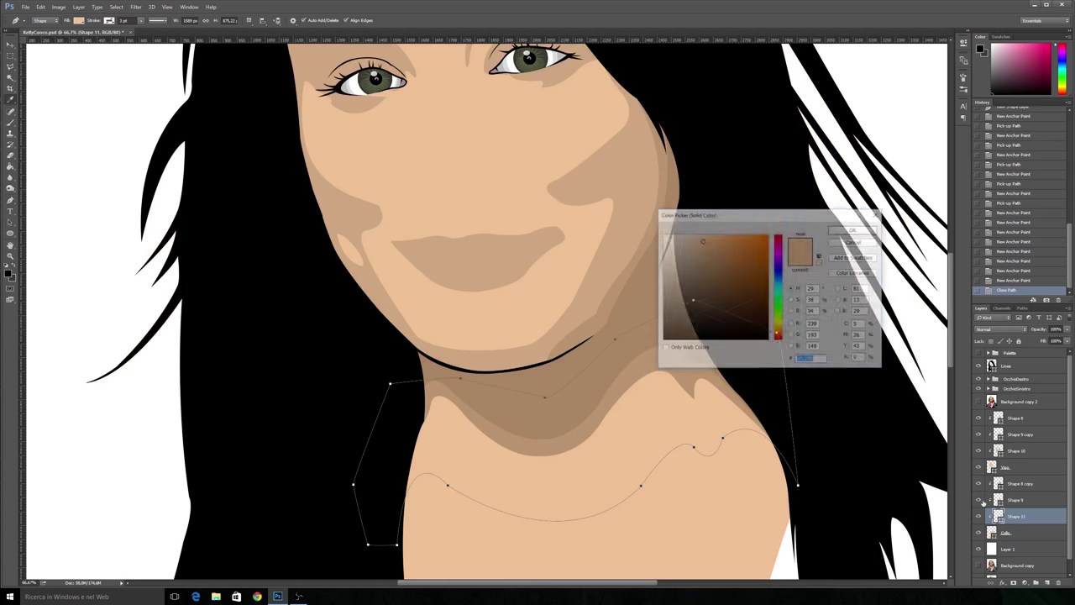
left_click(622, 241)
left_click(841, 231)
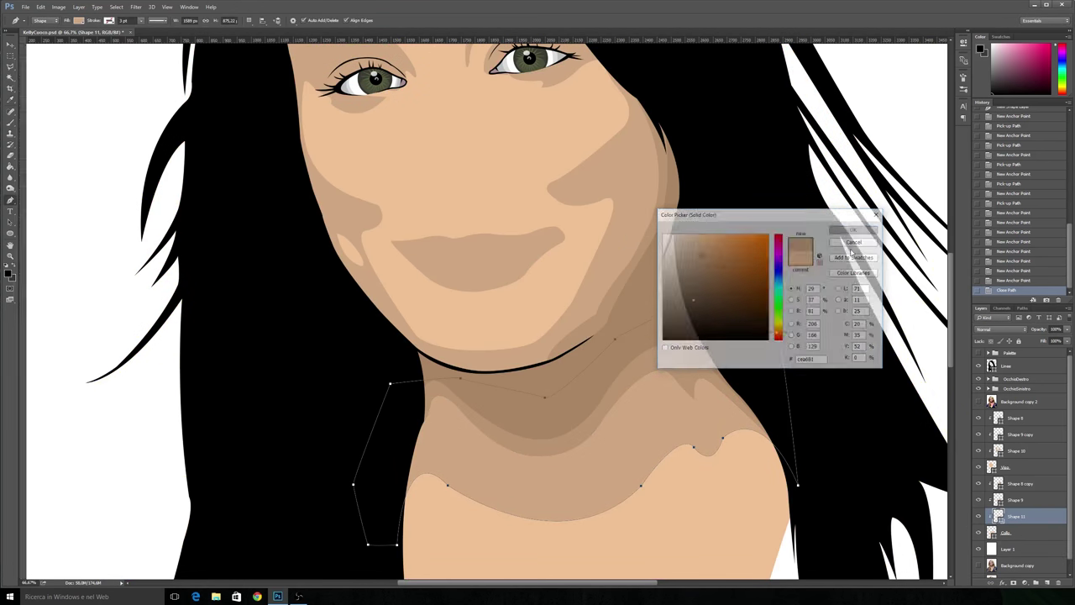
Step: Fit the portrait on screen, zoom in slightly, and show Background copy 2 again
double_click(11, 257)
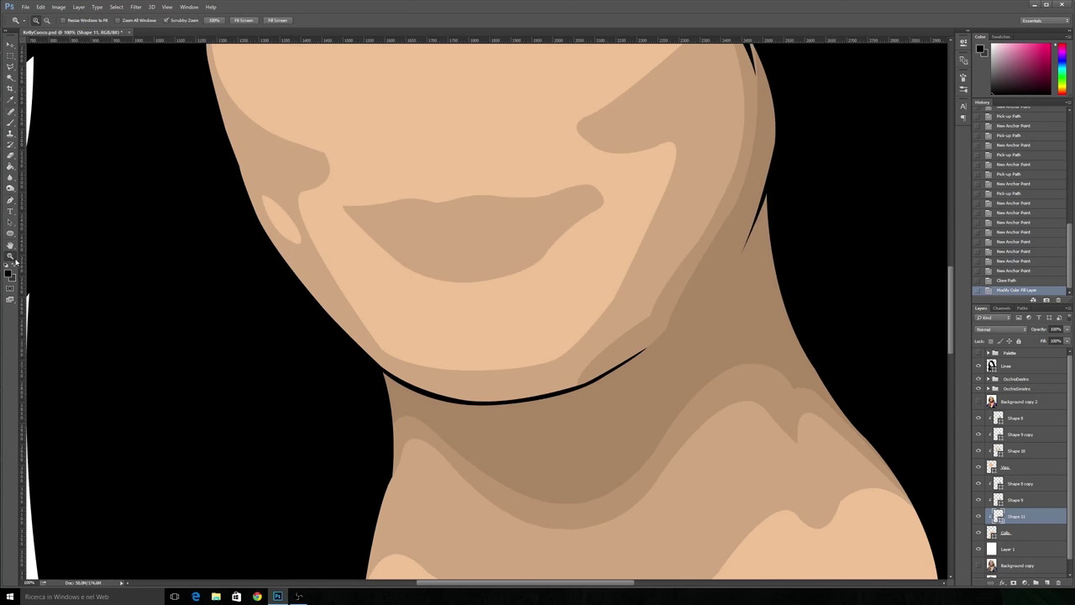
right_click(216, 261)
left_click(244, 265)
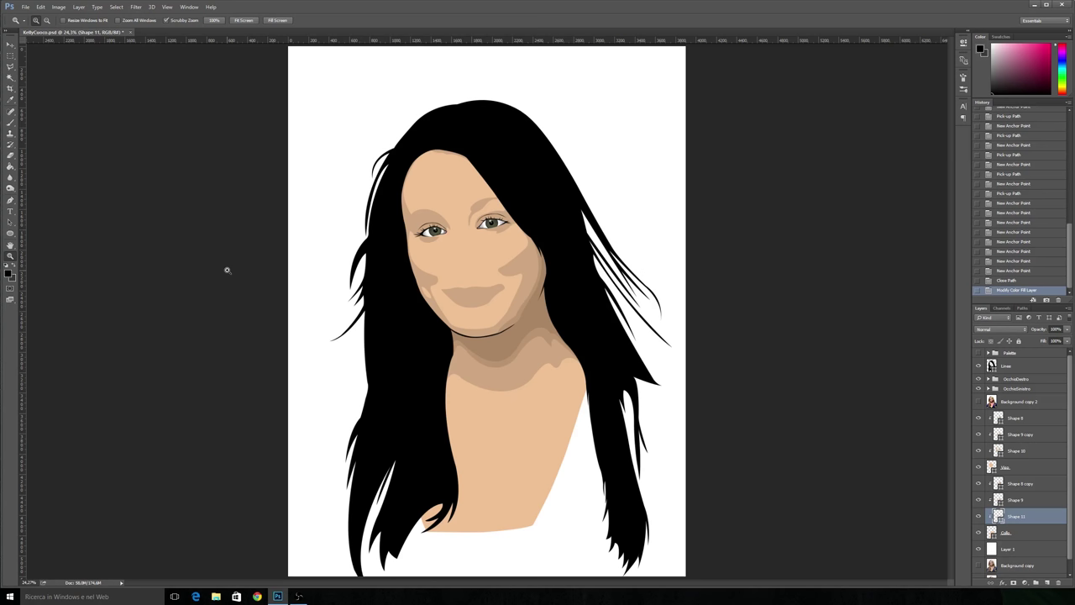
left_click(451, 188)
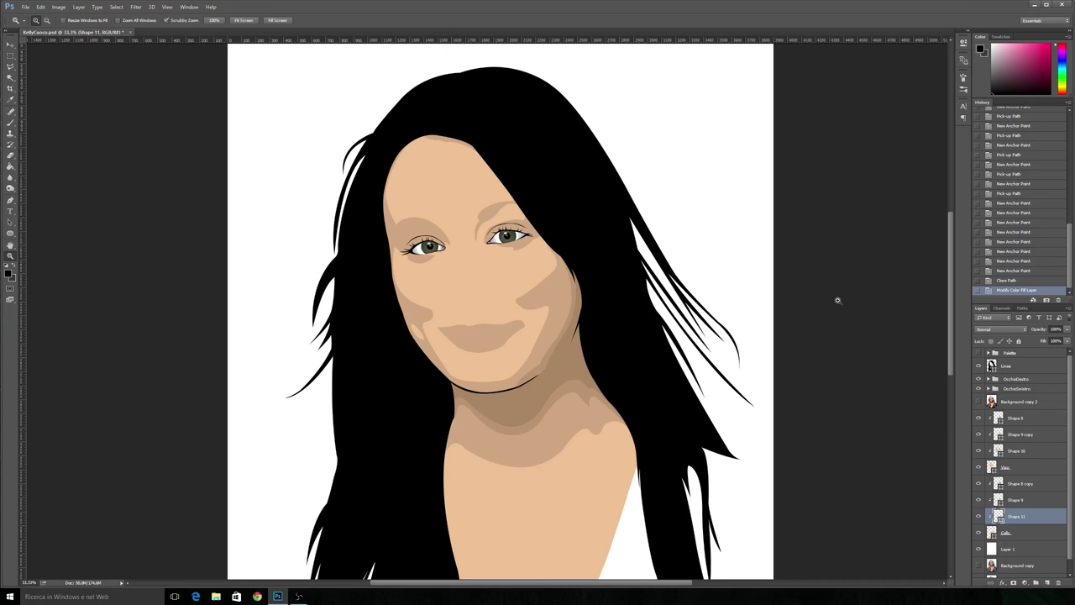
left_click(979, 403)
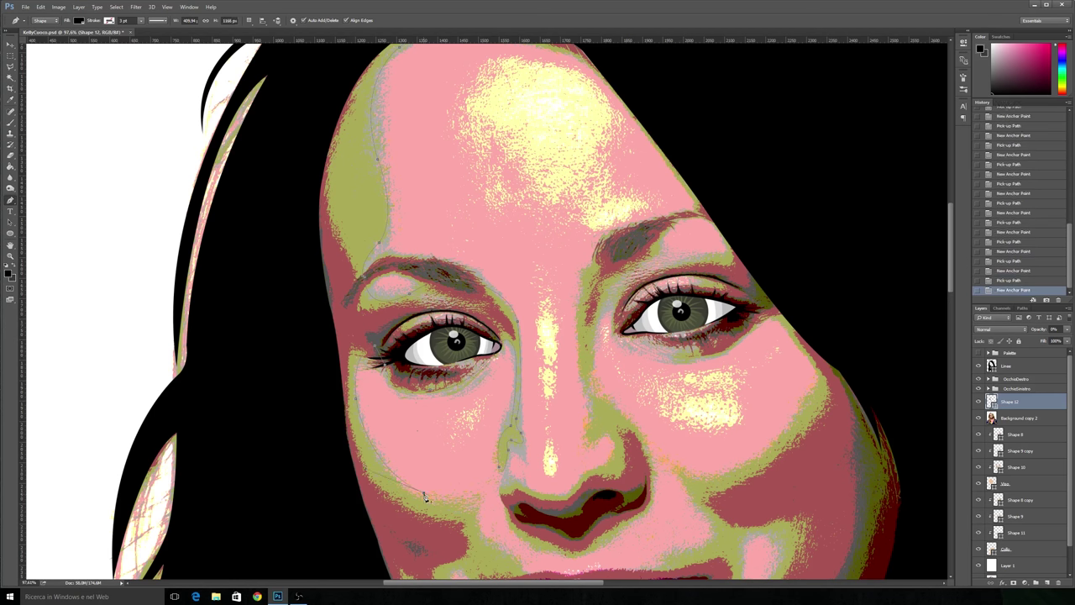
Step: Finish the chin shading path with a curved point beside the nostril and close it
scroll(672, 420, "down", 3)
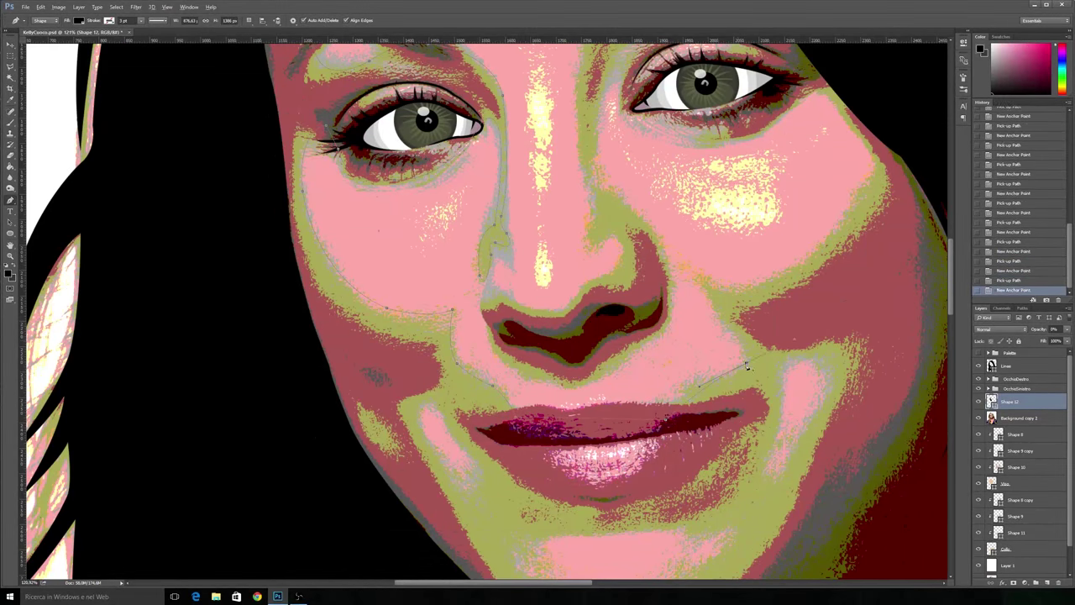
scroll(831, 101, "up", 1)
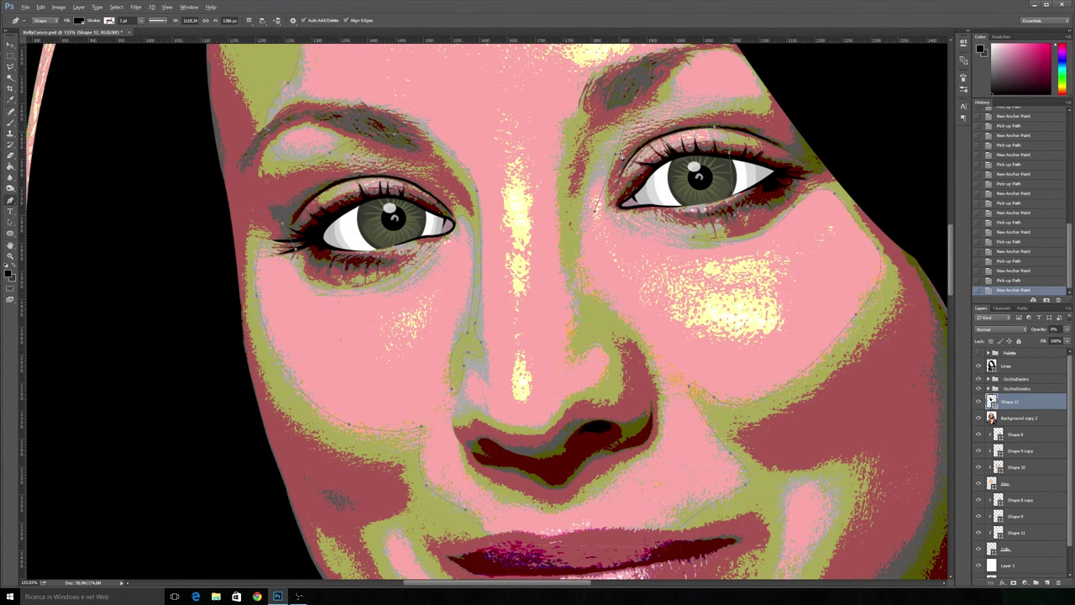
scroll(683, 207, "up", 3)
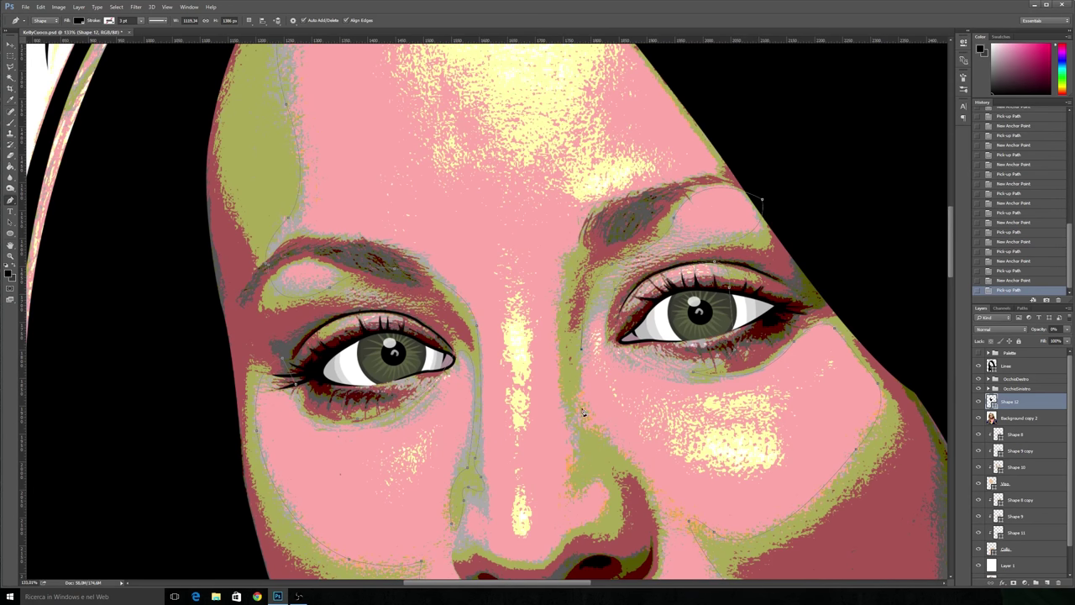
scroll(688, 485, "down", 2)
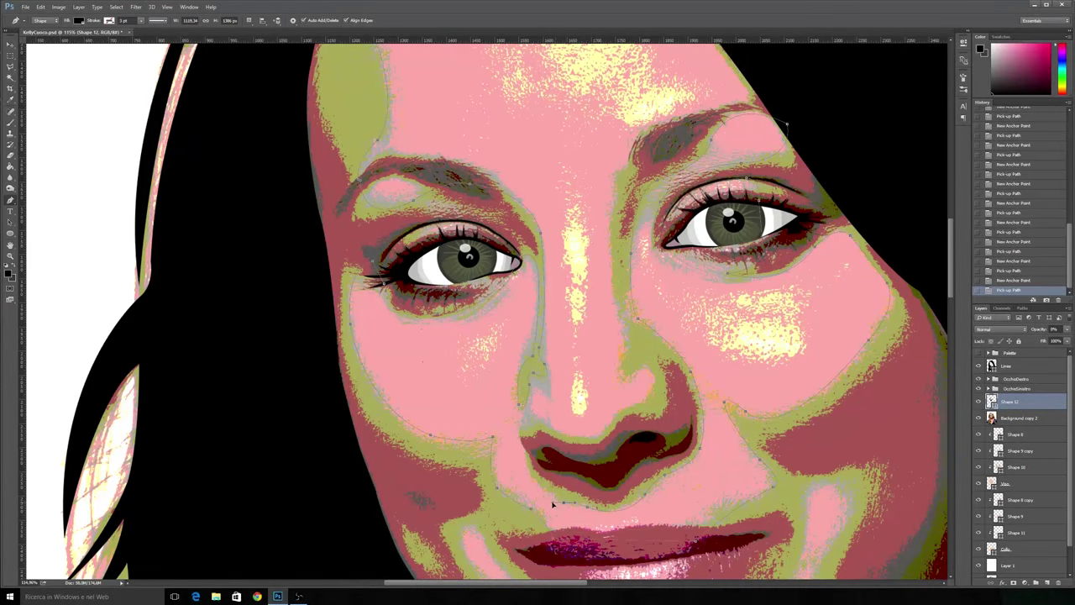
scroll(520, 422, "up", 3)
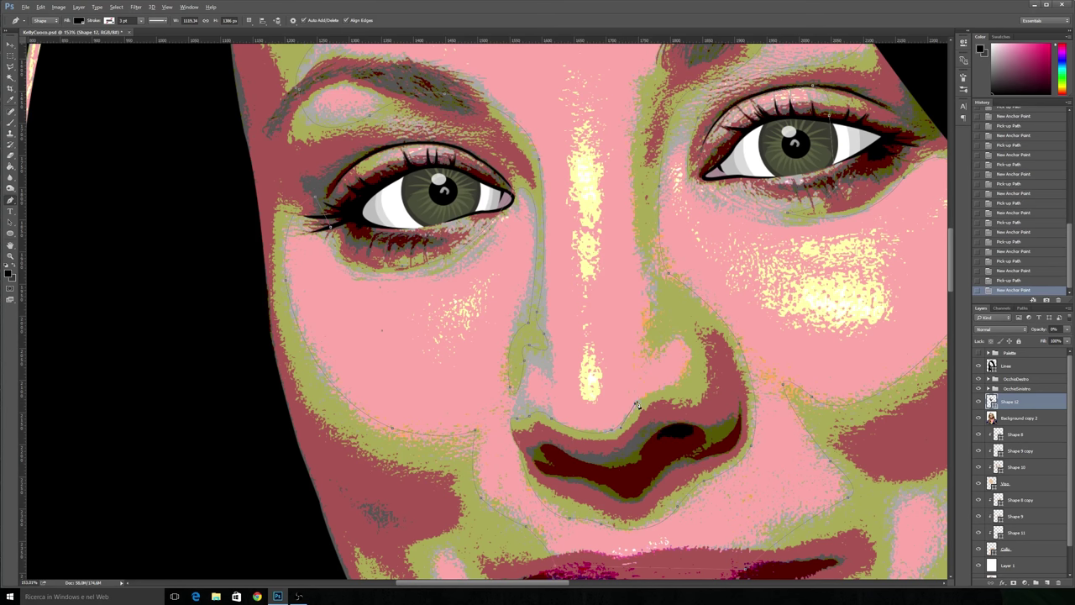
left_click_drag(635, 375, 649, 315)
scroll(650, 315, "down", 3)
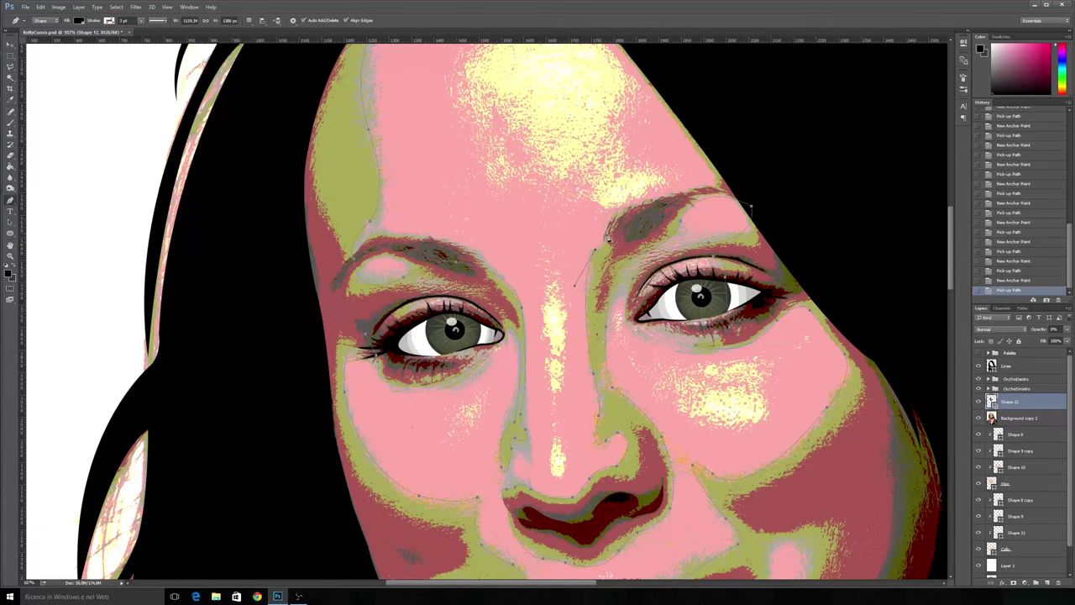
scroll(614, 116, "down", 1)
scroll(614, 116, "up", 2)
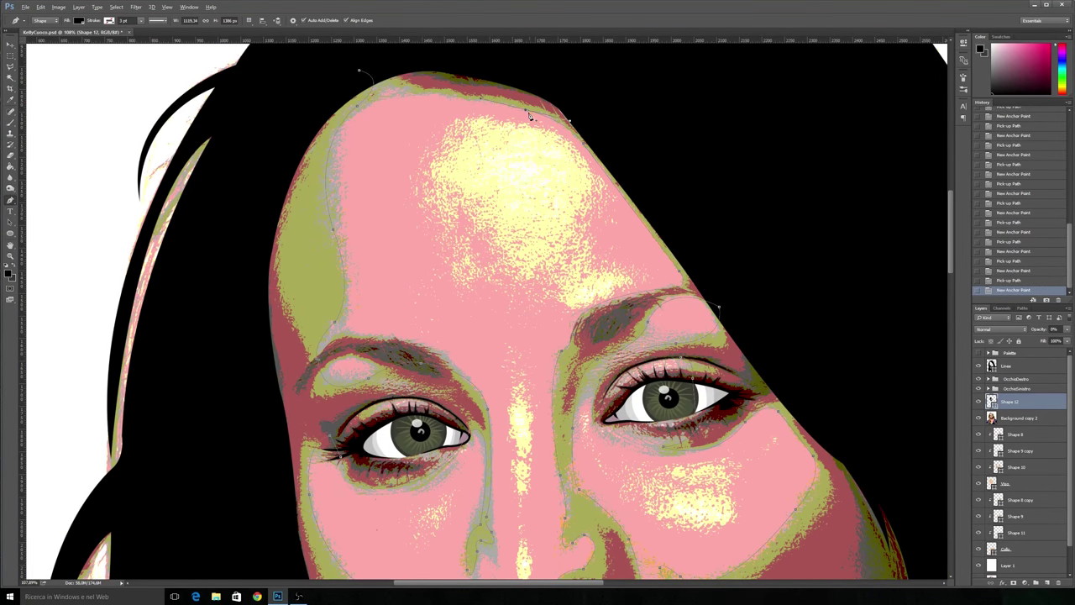
scroll(445, 94, "up", 3)
scroll(372, 98, "down", 1)
scroll(372, 98, "down", 4)
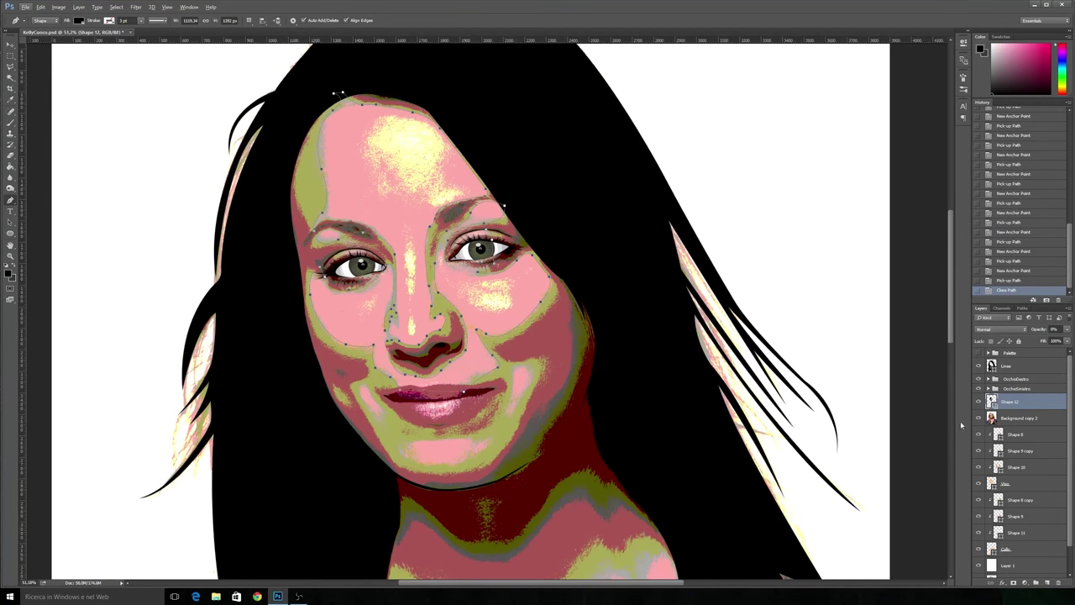
left_click(1016, 270)
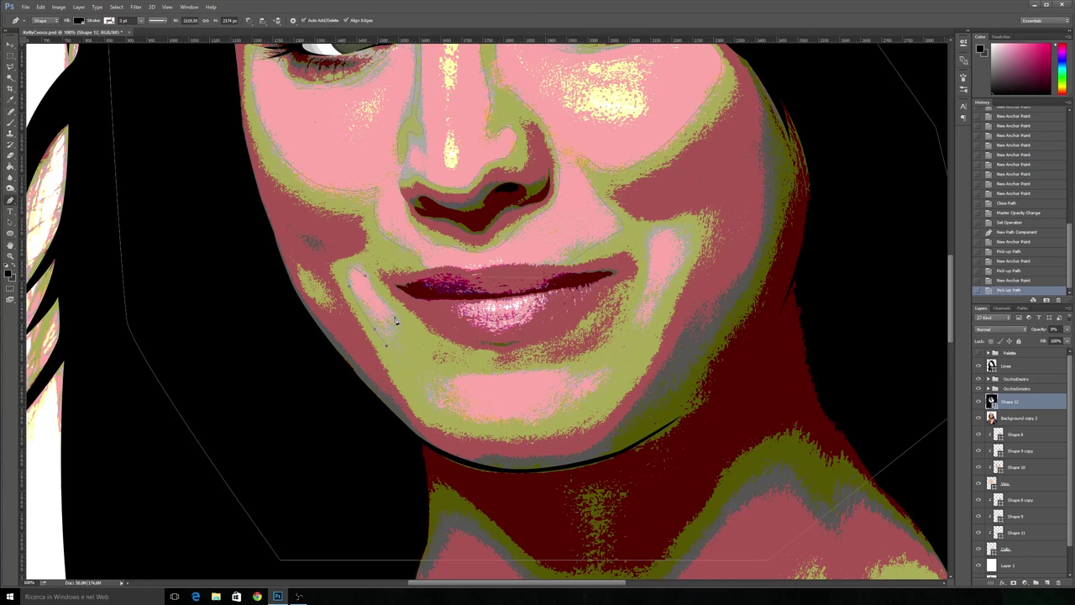
left_click(481, 429)
Step: Start a new shape outline around the right cheek
left_click(603, 386)
left_click(564, 387)
left_click(463, 376)
left_click(644, 231)
key("ctrl+minus")
Step: Trace a path along the neck edge toward the right shoulder
left_click(479, 505)
left_click(639, 504)
left_click(725, 454)
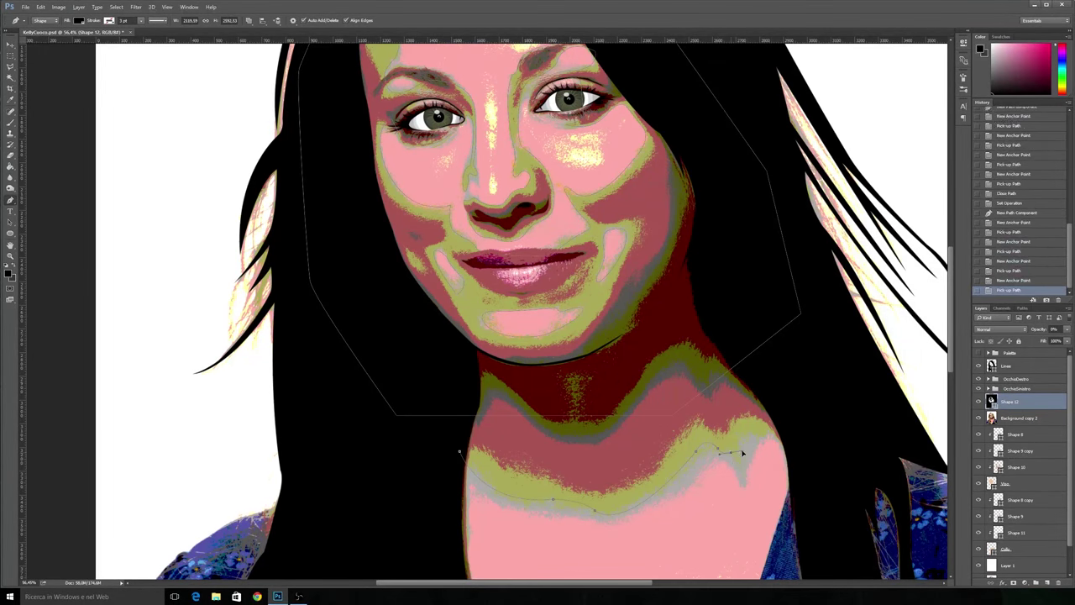
left_click(756, 437)
left_click(779, 420)
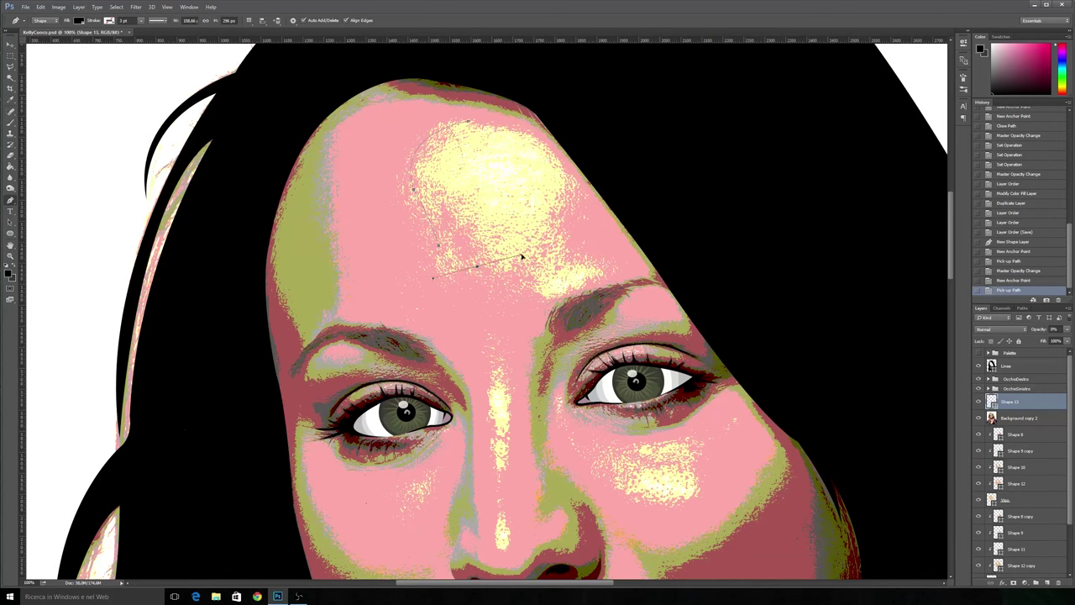
Step: Draw a closed highlight shape across the forehead
left_click(536, 283)
left_click(588, 270)
scroll(588, 270, "down", 2)
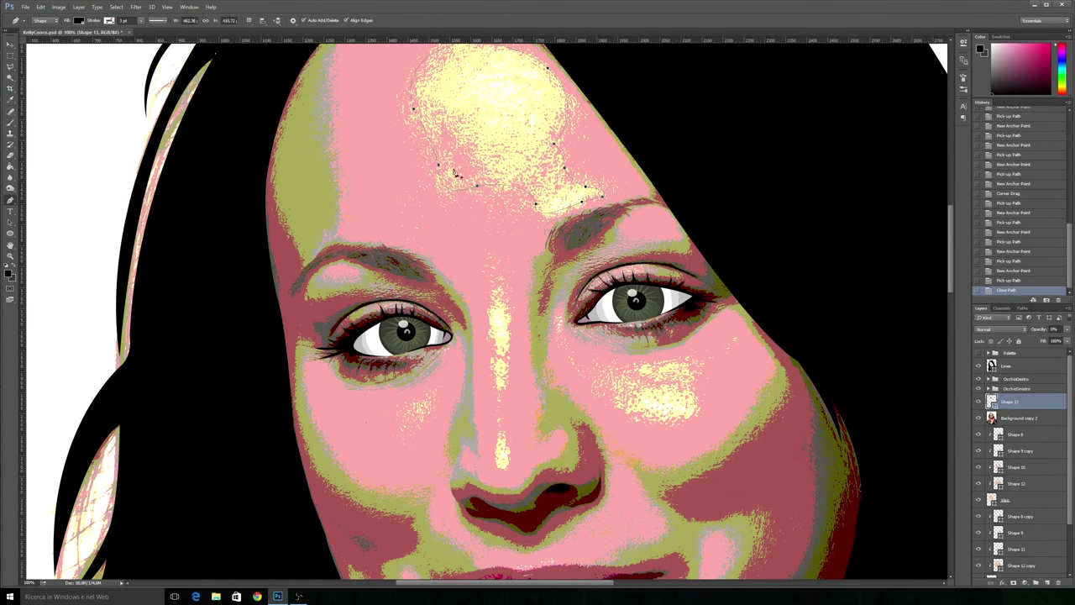
left_click(485, 262)
Step: Draw a curved, closed highlight shape running down the nose
left_click(493, 397)
scroll(502, 470, "up", 1)
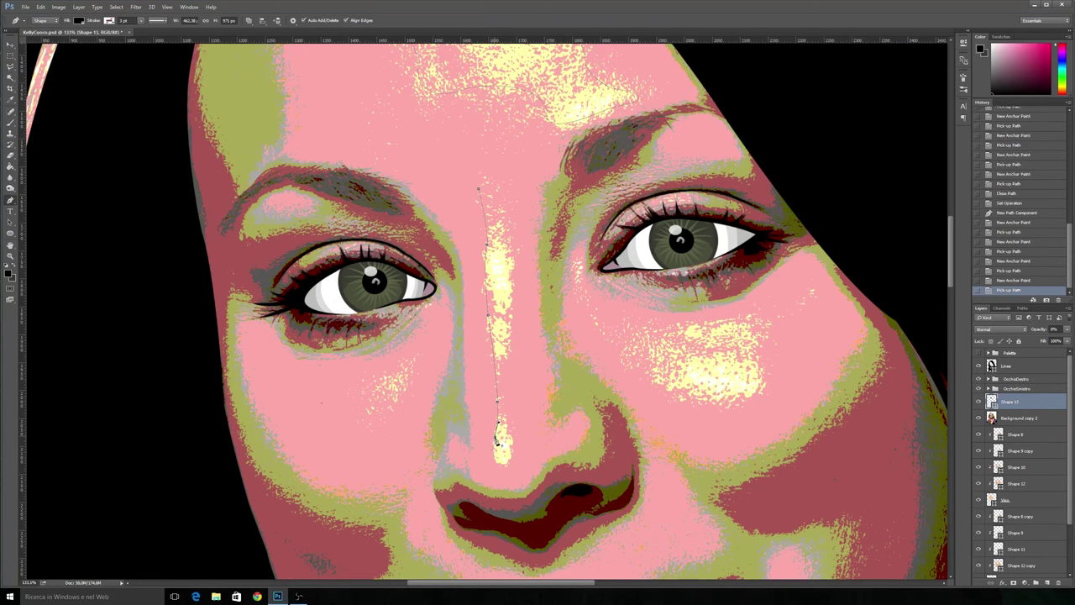
left_click(504, 460)
left_click(507, 199)
left_click(516, 263)
left_click_drag(515, 263, 511, 240)
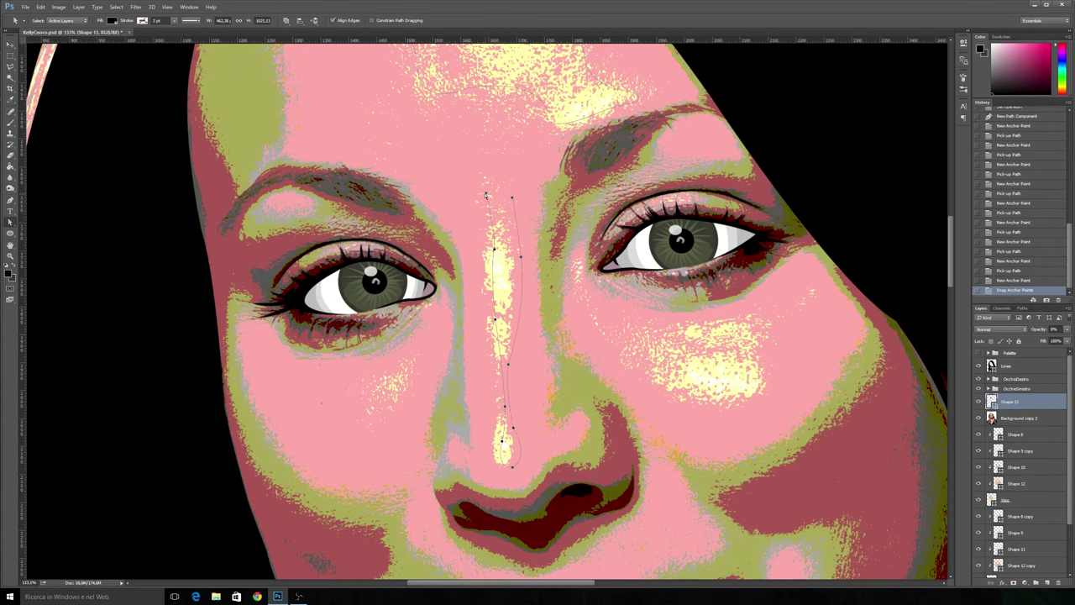
left_click_drag(502, 437, 502, 454)
left_click(479, 190)
Step: Outline a closed highlight shape over the right cheek
left_click(578, 267)
left_click(592, 317)
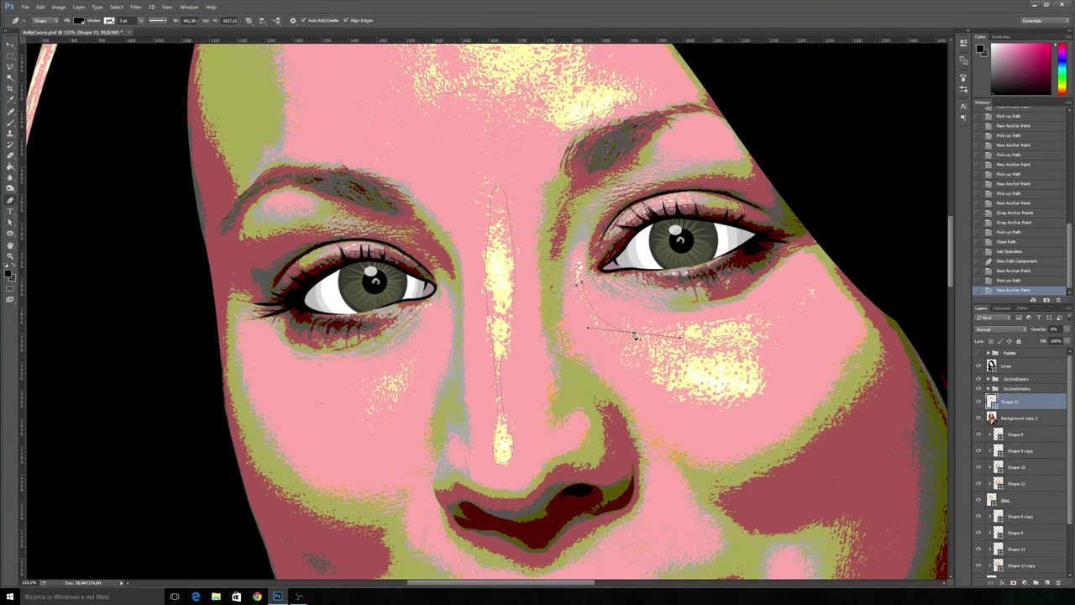
left_click(731, 322)
left_click(760, 344)
left_click(756, 389)
left_click(664, 407)
left_click(595, 326)
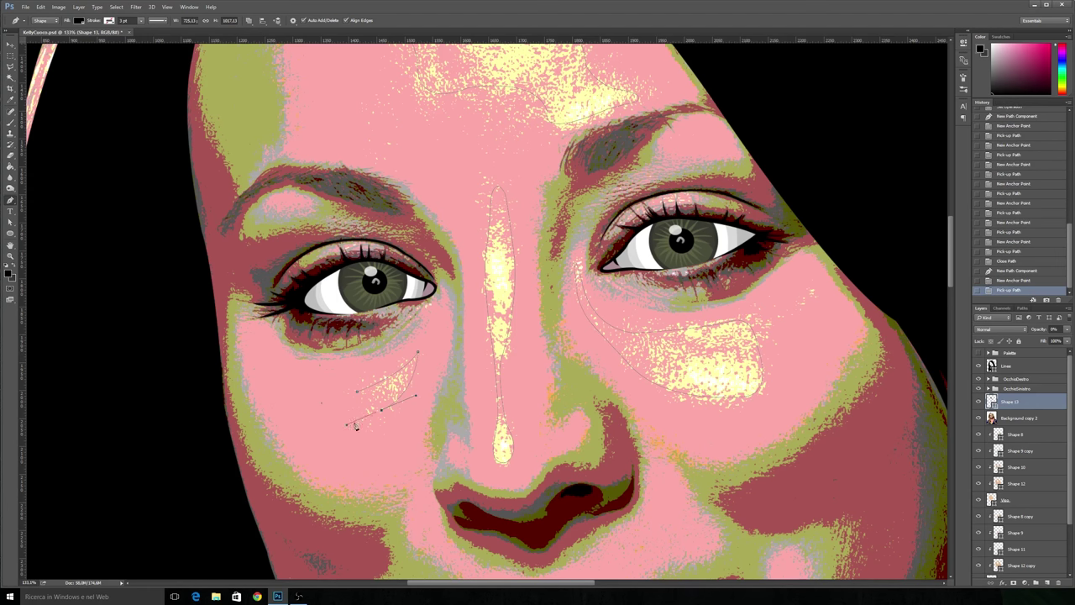
scroll(453, 342, "down", 5)
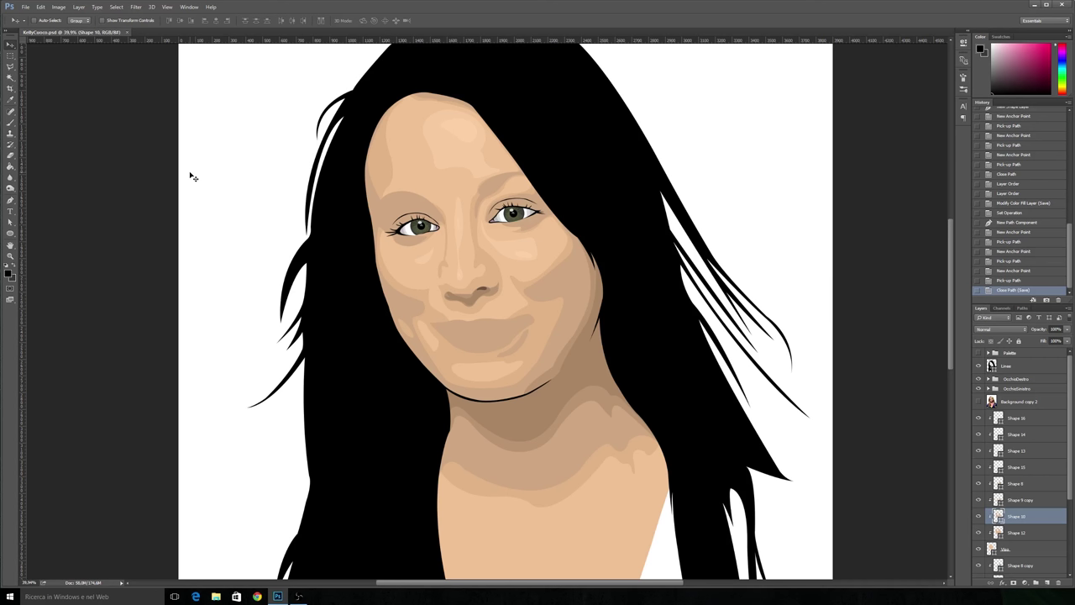
Step: Check the Viso face layer's fill colour and keep it unchanged
right_click(422, 177)
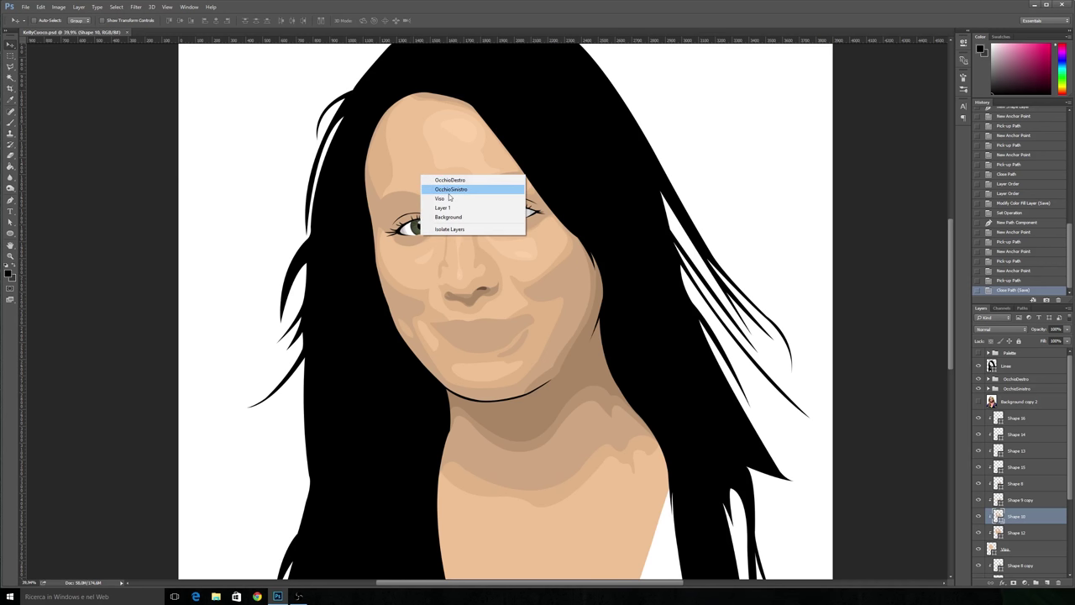
left_click(454, 208)
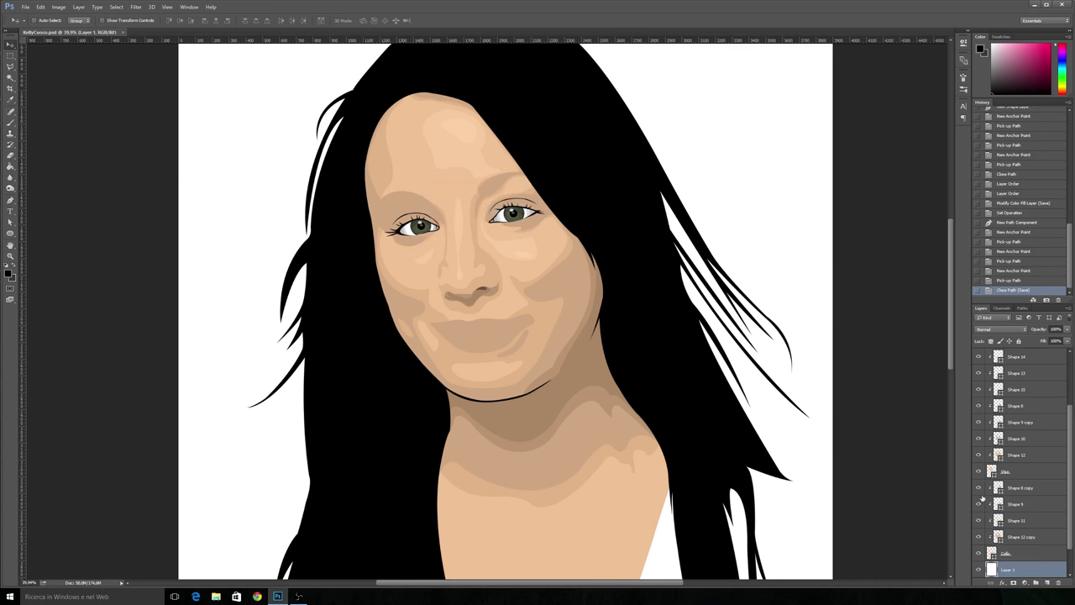
left_click(995, 472)
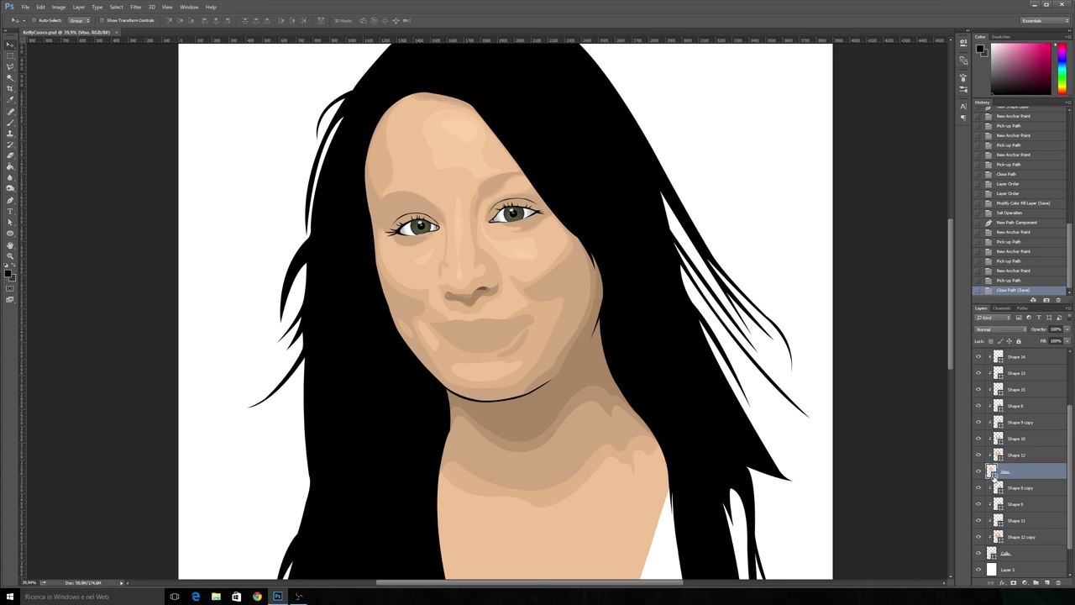
double_click(995, 472)
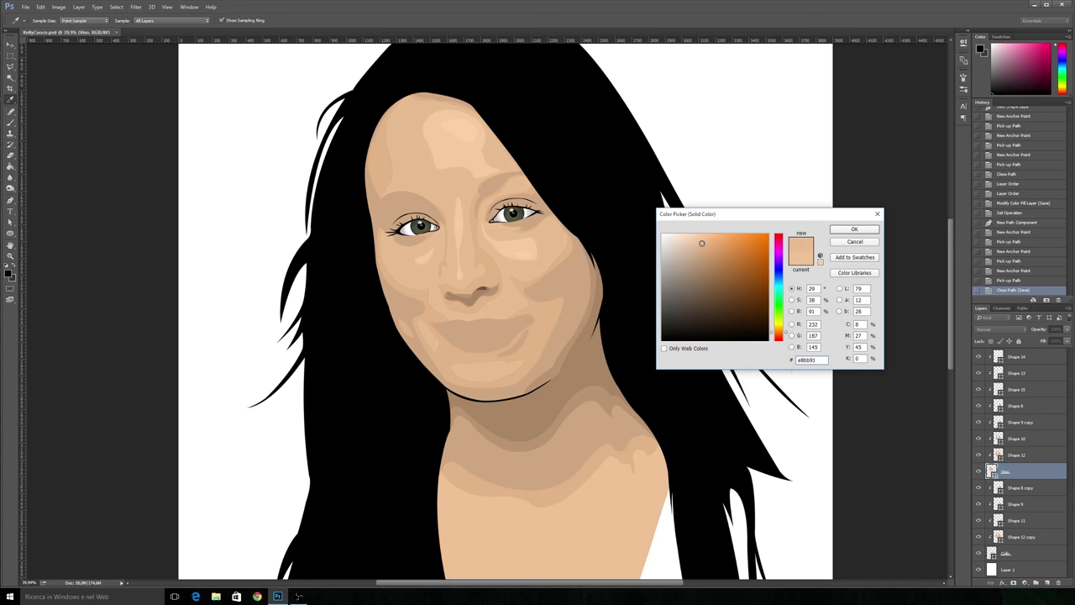
left_click(852, 230)
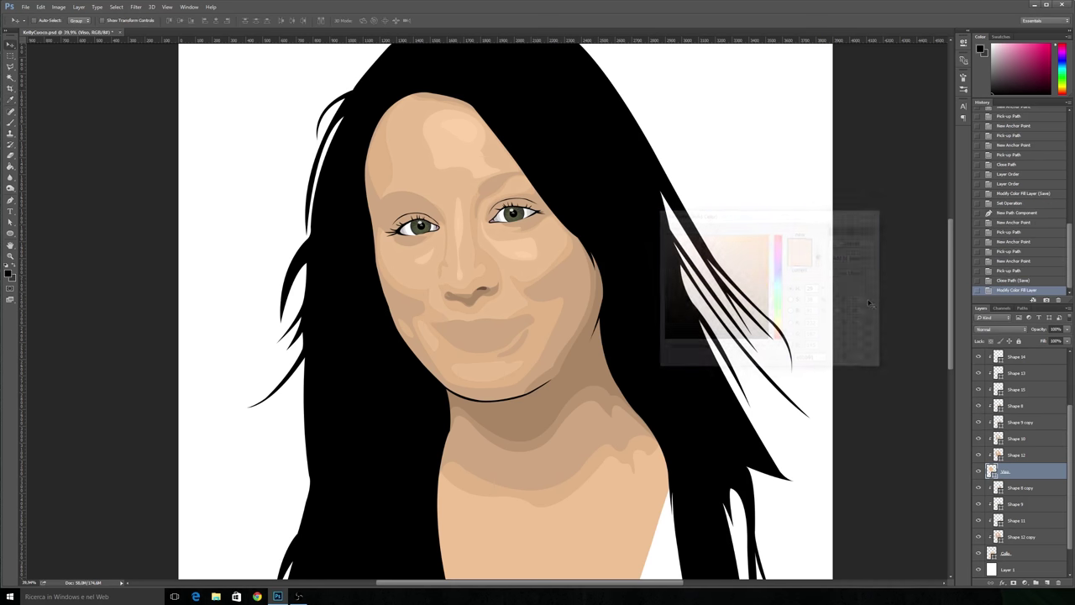
Step: Sample the forehead tone #e8bb91 as the Collo neck fill, then zoom in on the forehead
left_click(992, 554)
double_click(992, 554)
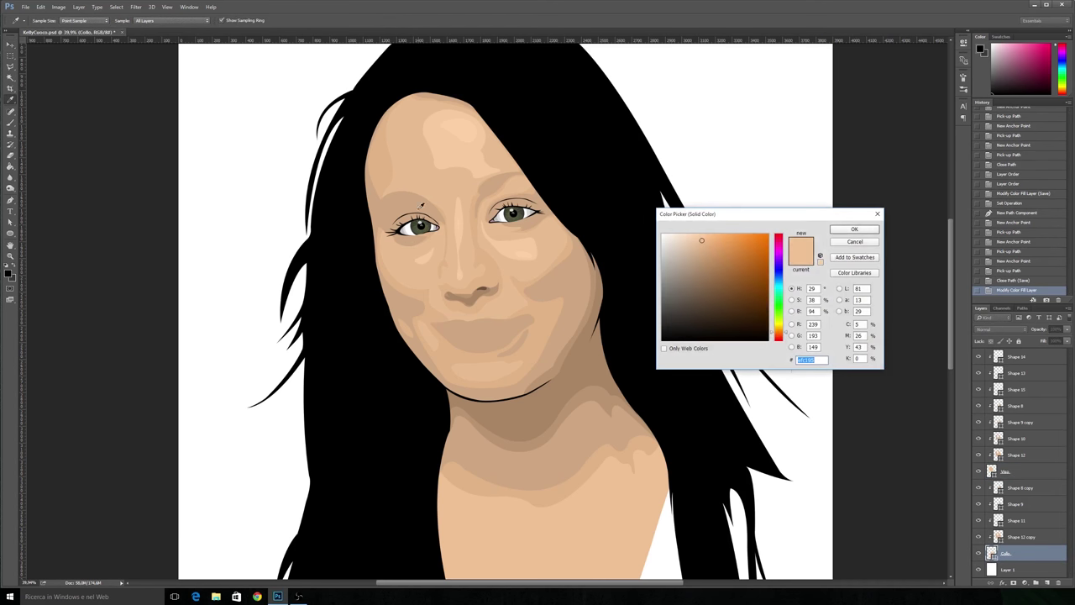
left_click(412, 174)
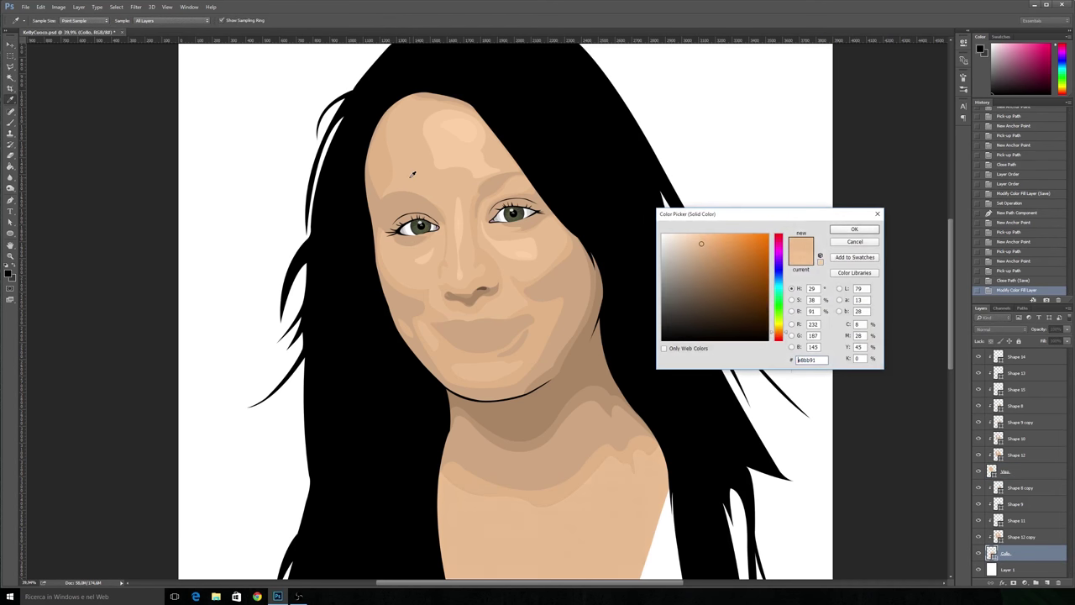
left_click(853, 229)
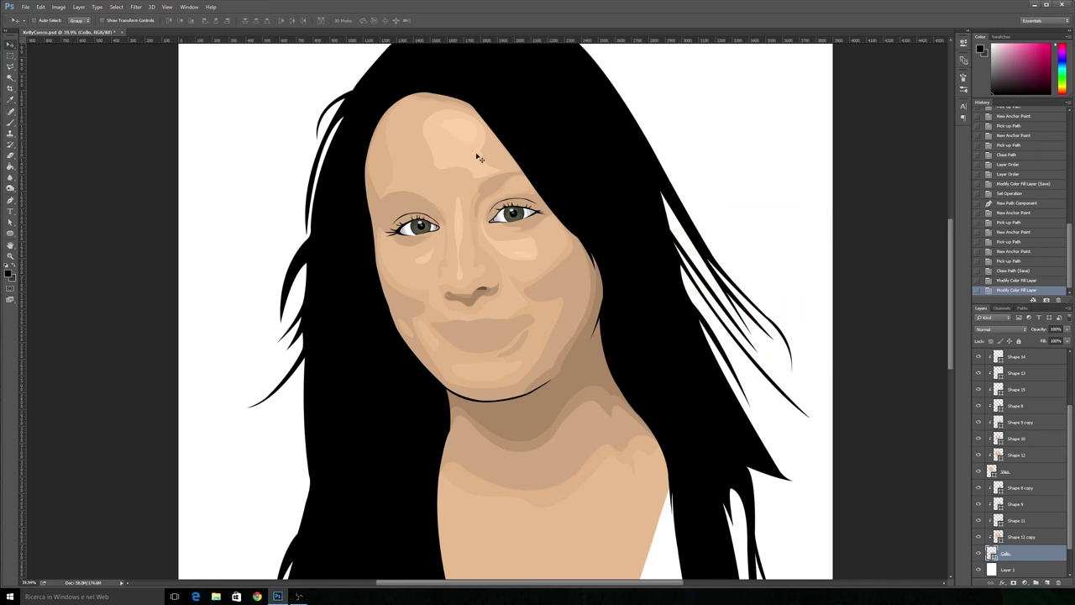
left_click(9, 255)
left_click(440, 126)
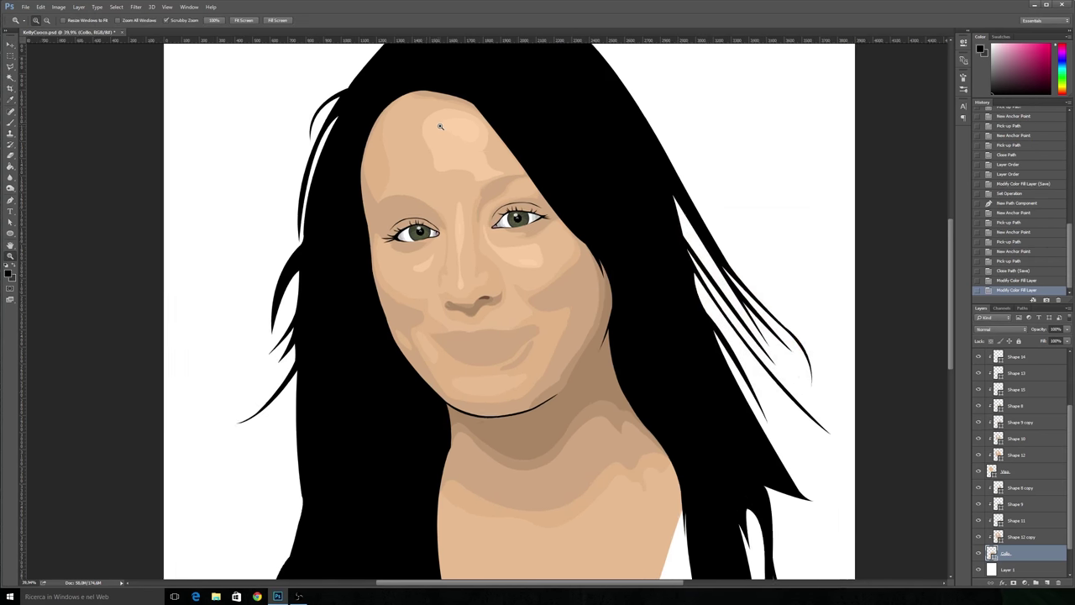
Step: Recolour Shape 13's forehead highlight with a skin tone sampled from the portrait
key("v")
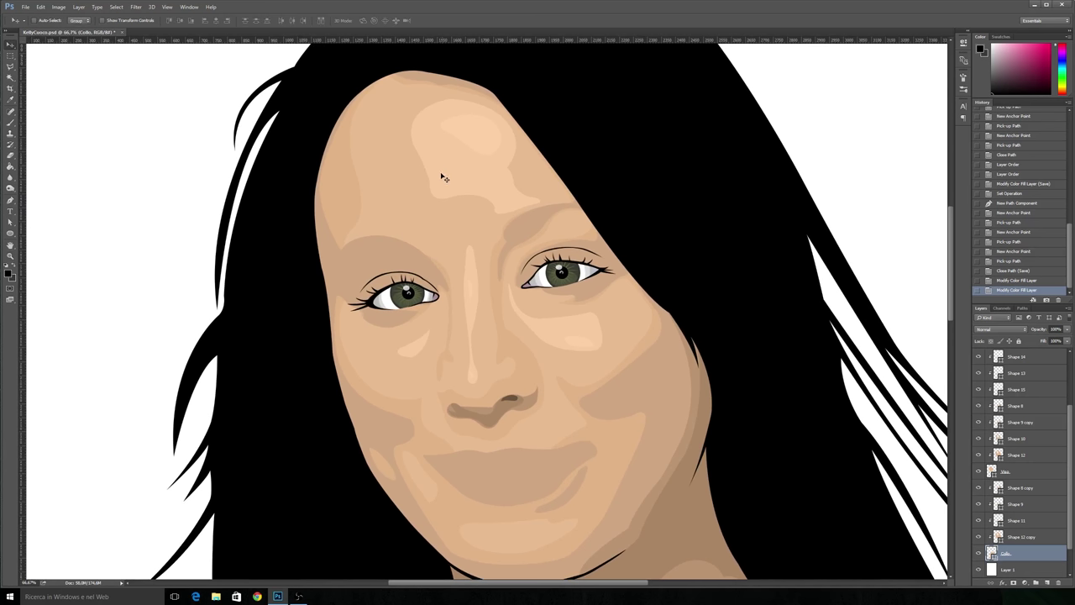
right_click(450, 183)
left_click(479, 203)
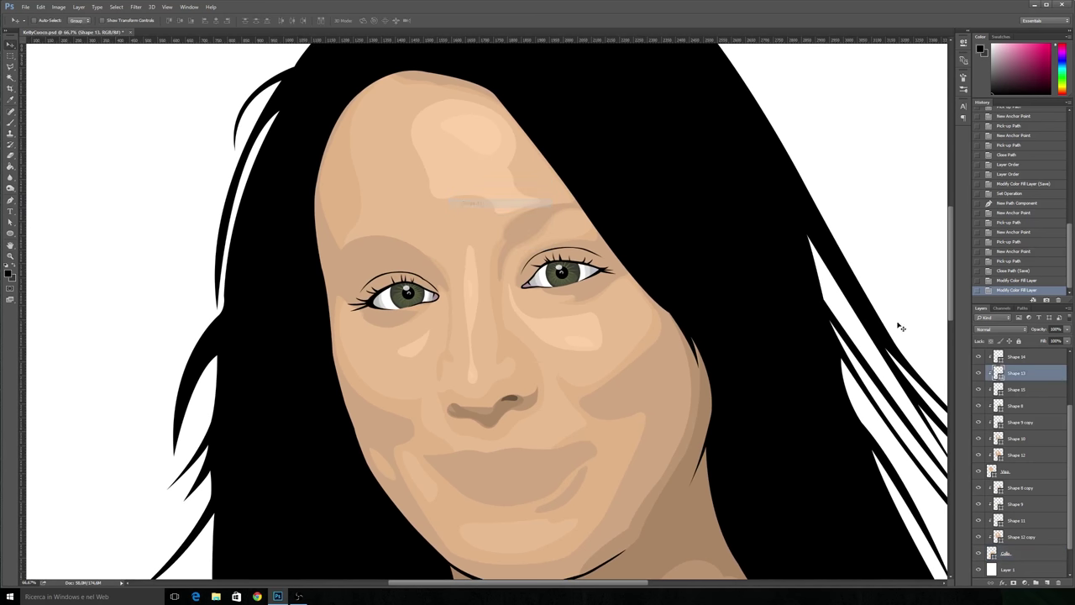
double_click(998, 374)
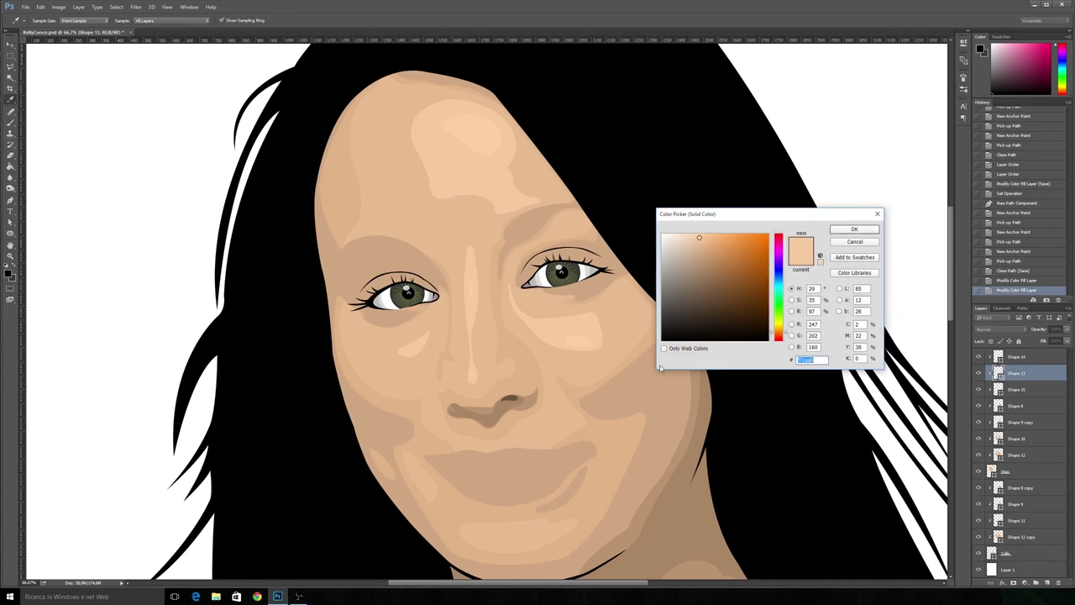
left_click(393, 177)
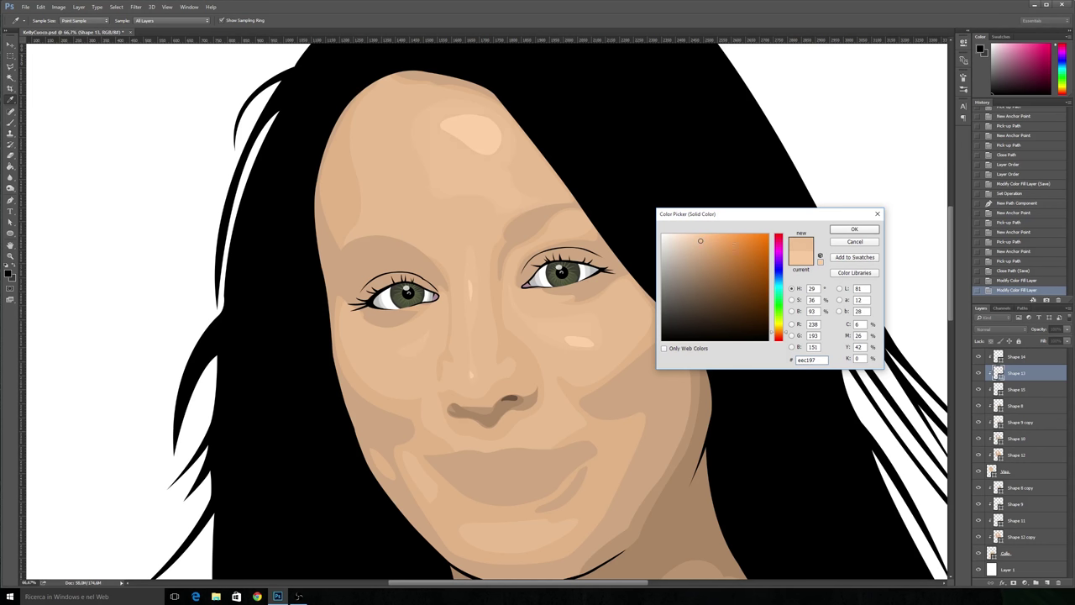
left_click(854, 230)
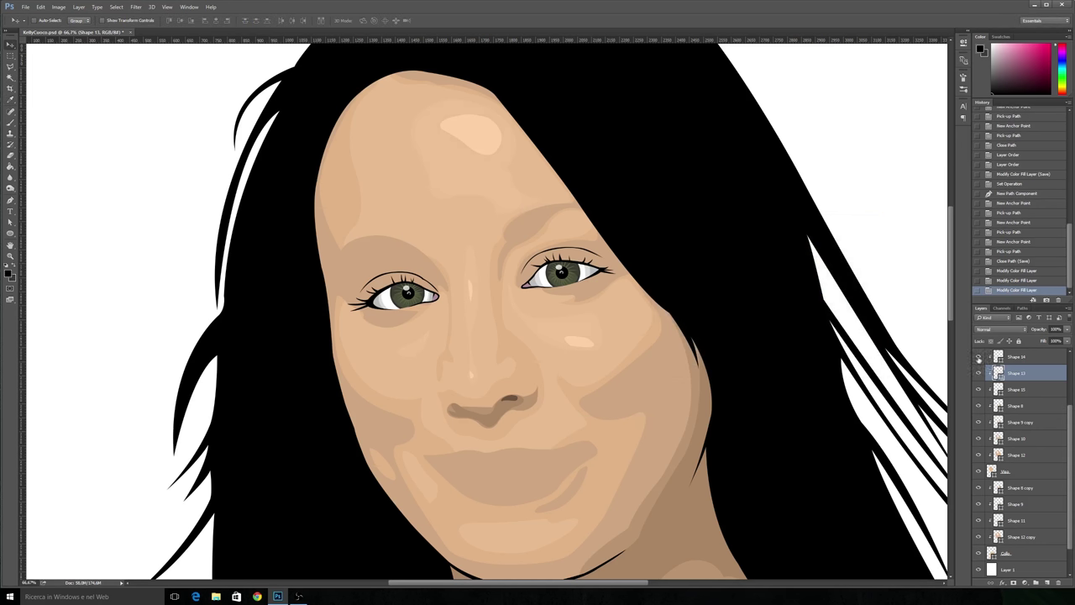
Step: Set Shape 14's highlight fill to a slightly lightened pale peach #f6c99e
left_click(1010, 359)
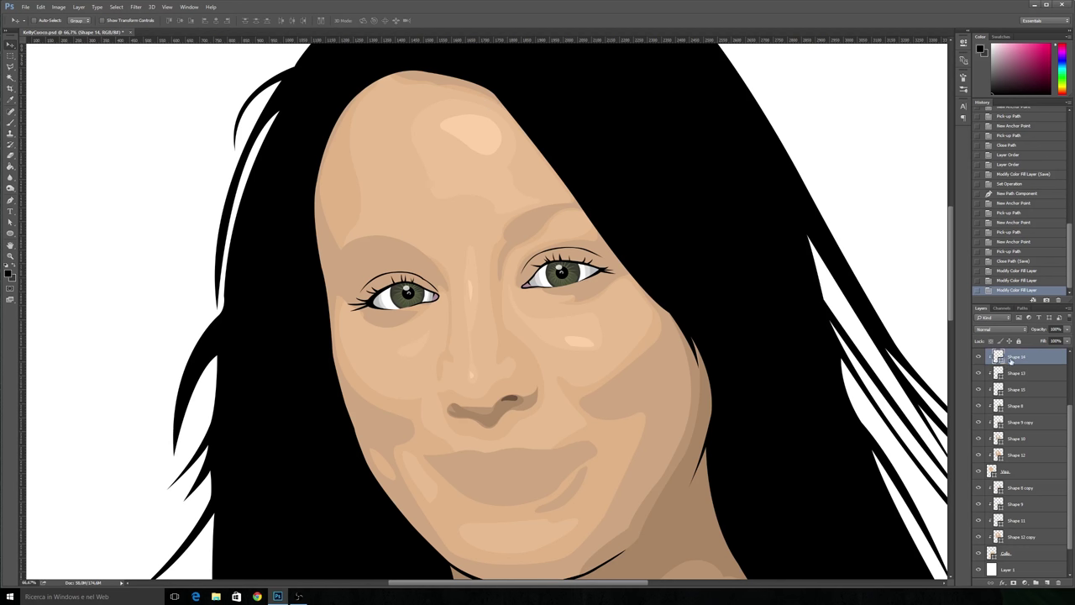
double_click(999, 359)
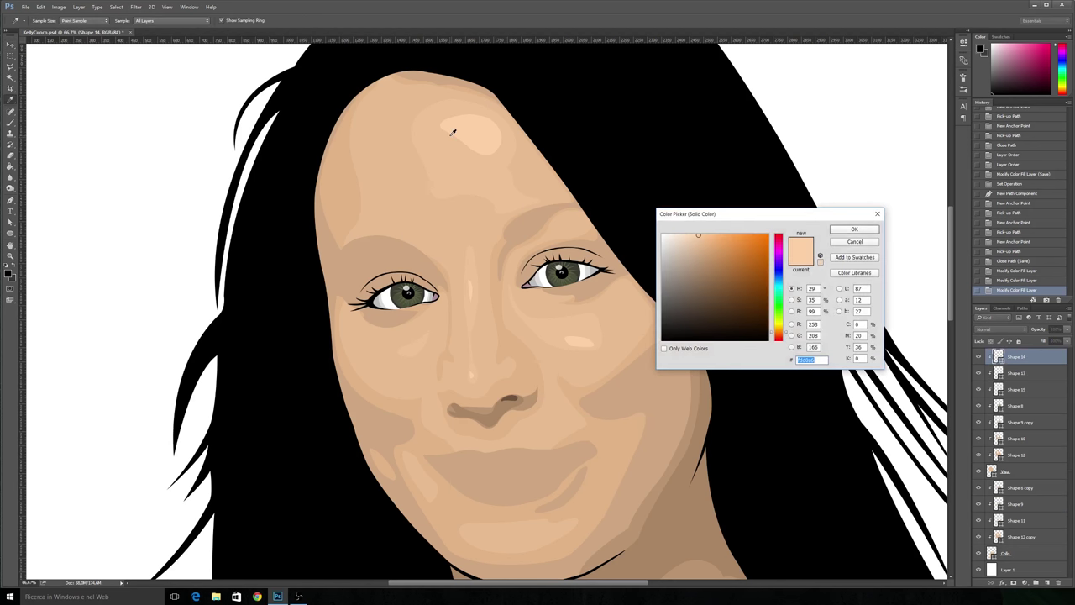
left_click(536, 189)
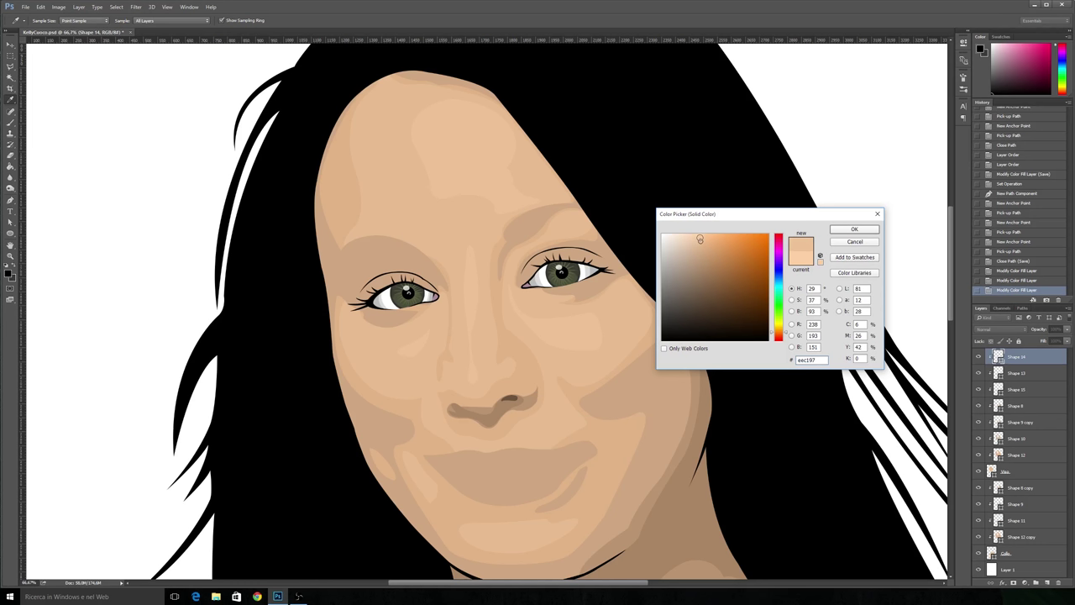
left_click_drag(700, 240, 700, 238)
left_click(835, 232)
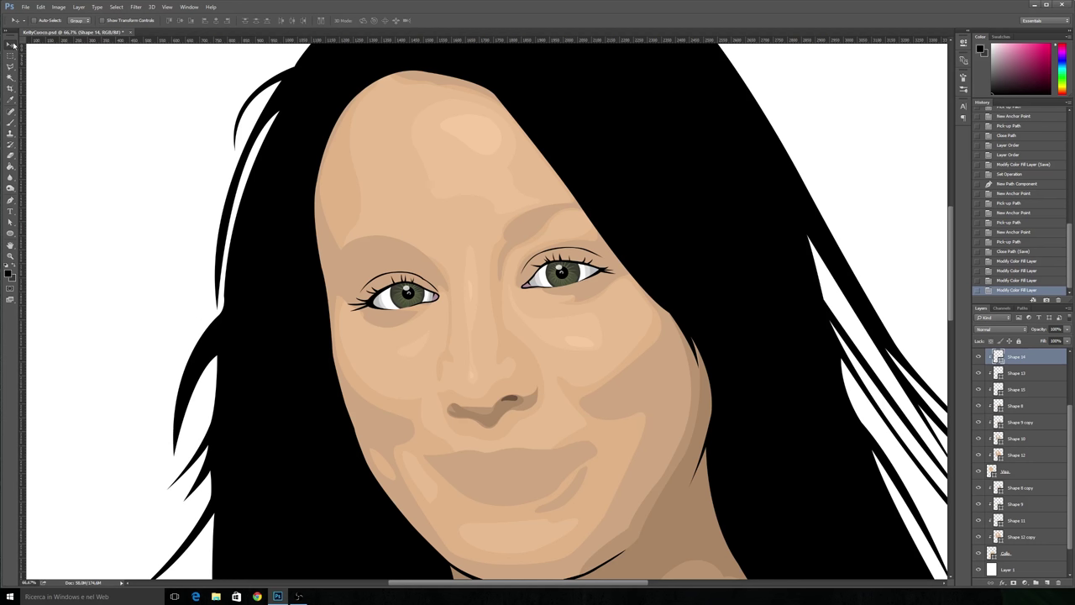
Step: Recolour Shape 12 with a lighter skin tone sampled from the forehead
right_click(337, 177)
left_click(361, 189)
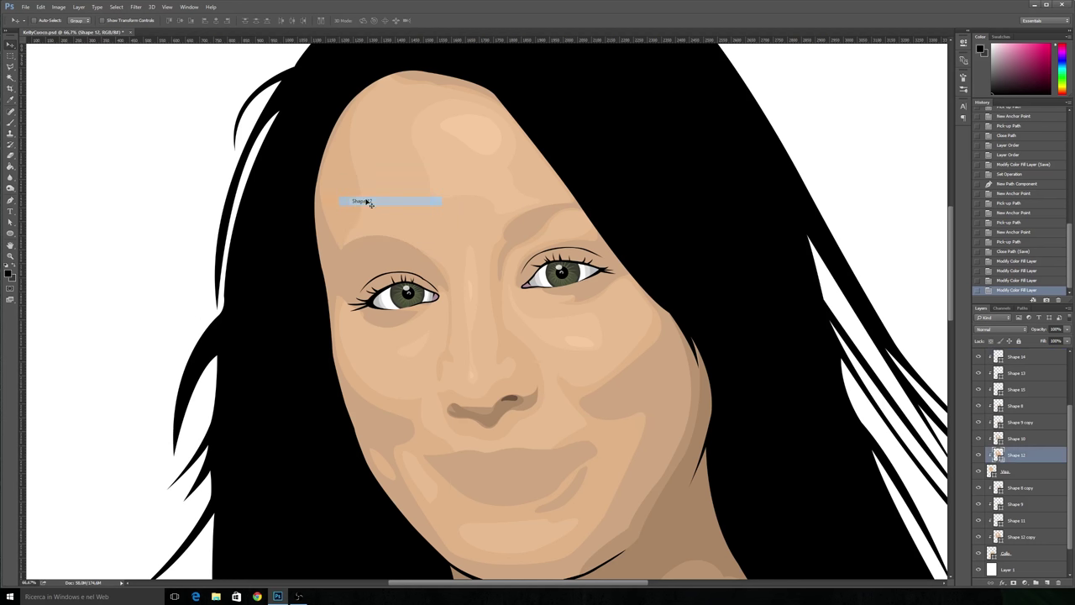
double_click(998, 454)
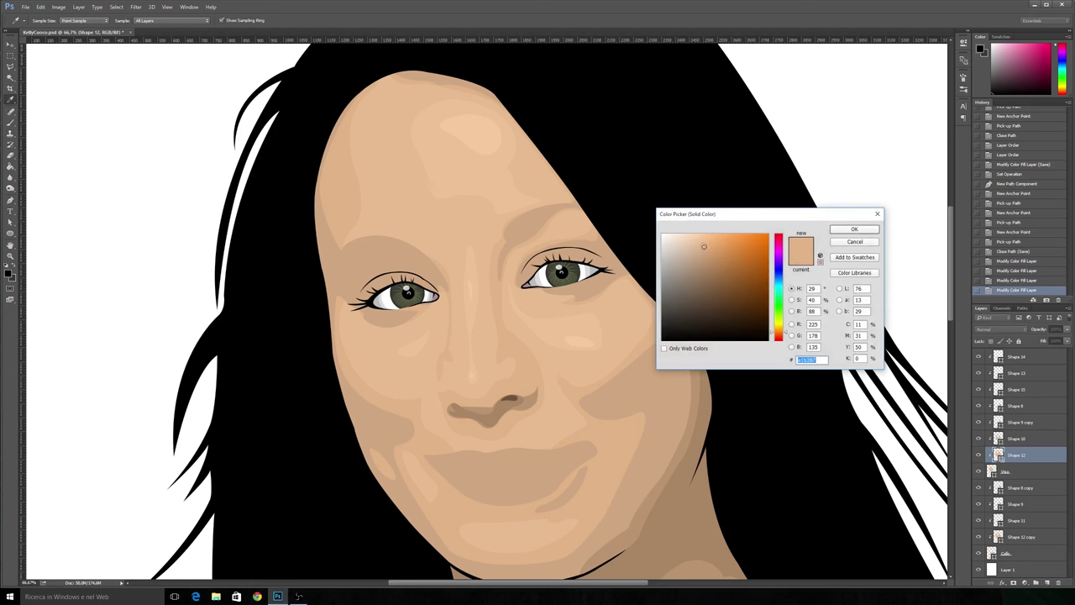
left_click(402, 171)
key("Return")
Step: Set Shape 10's face shading to a sampled, fine-tuned lighter tan #d6ab82
right_click(636, 398)
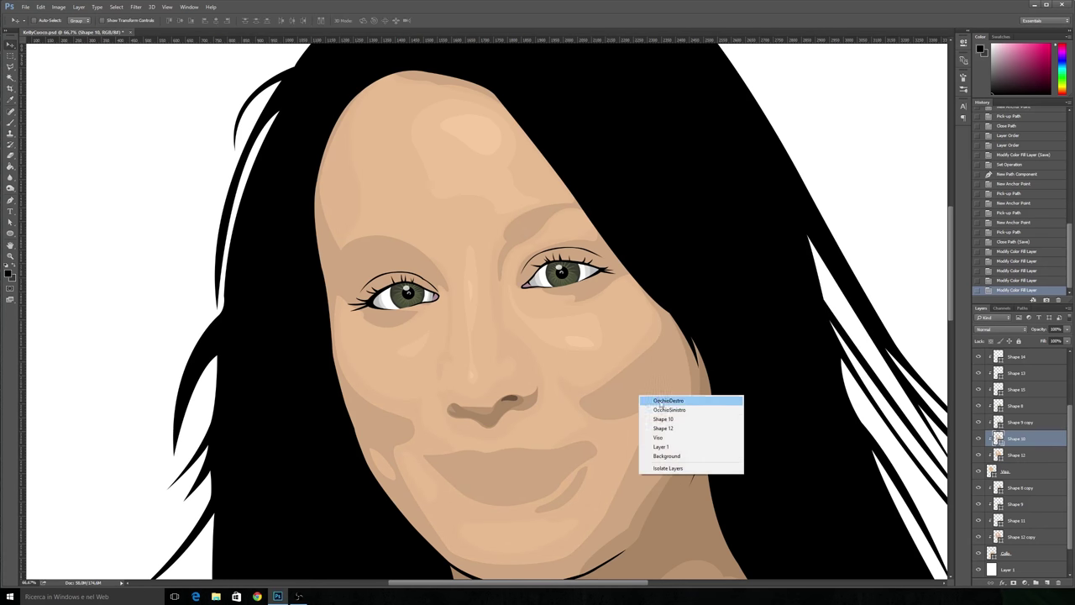
left_click(665, 422)
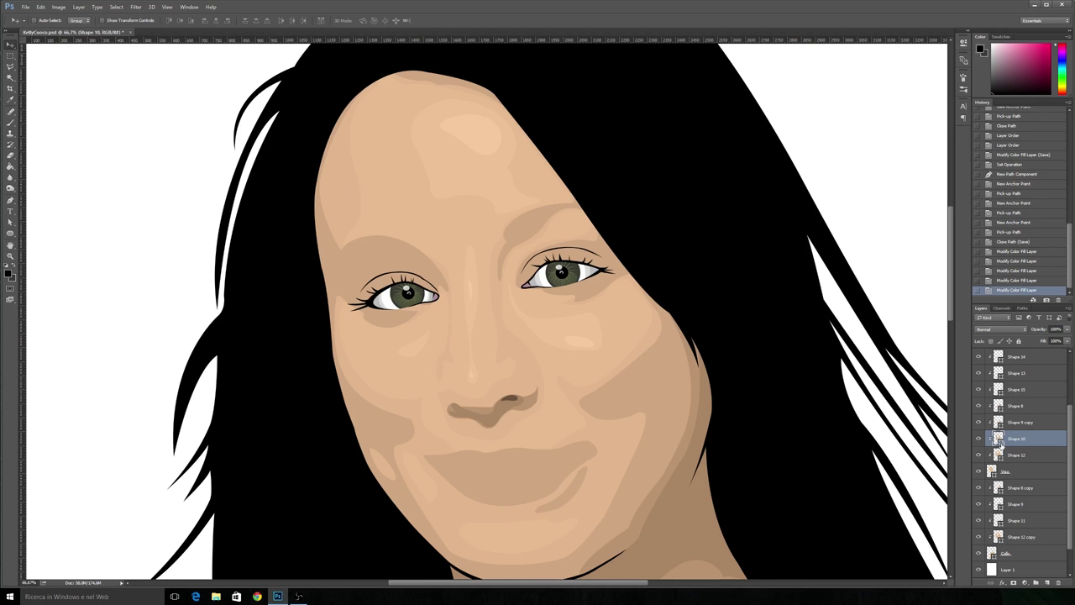
double_click(998, 438)
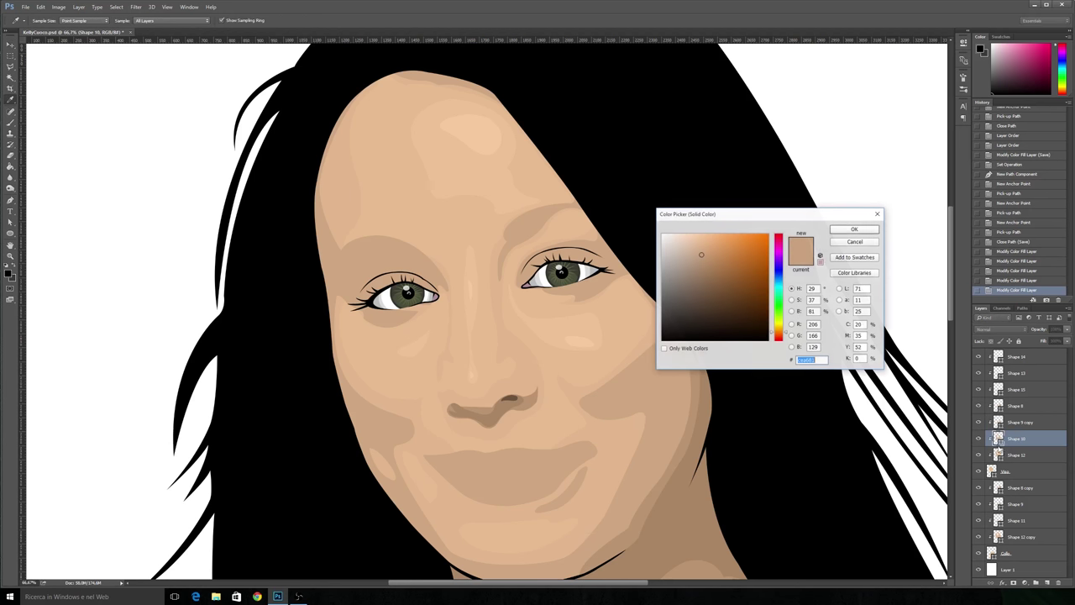
left_click(623, 437)
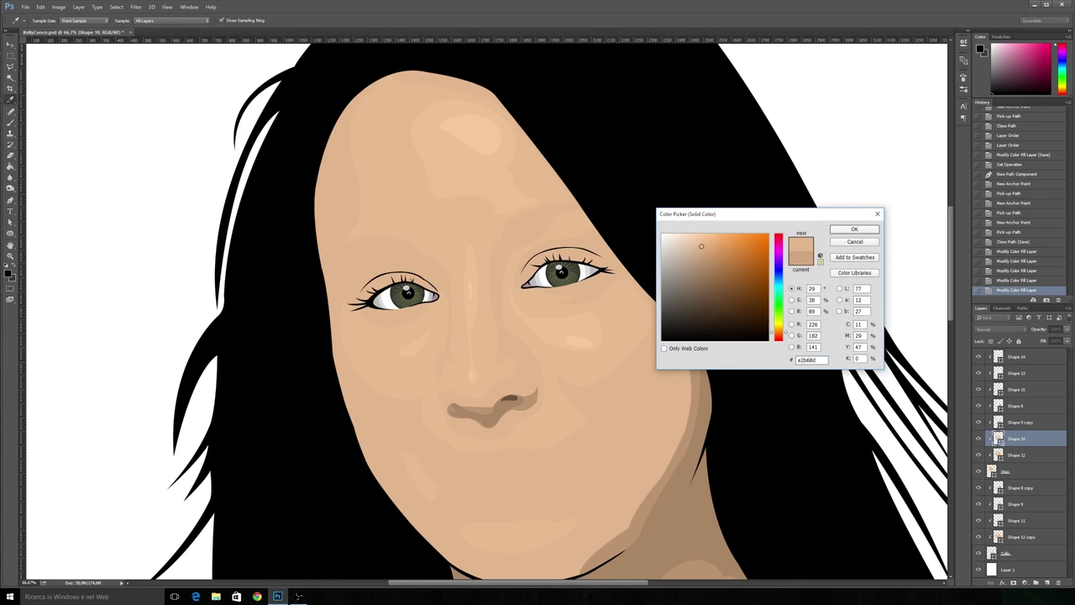
left_click_drag(705, 253, 704, 248)
left_click(627, 409)
left_click(704, 251)
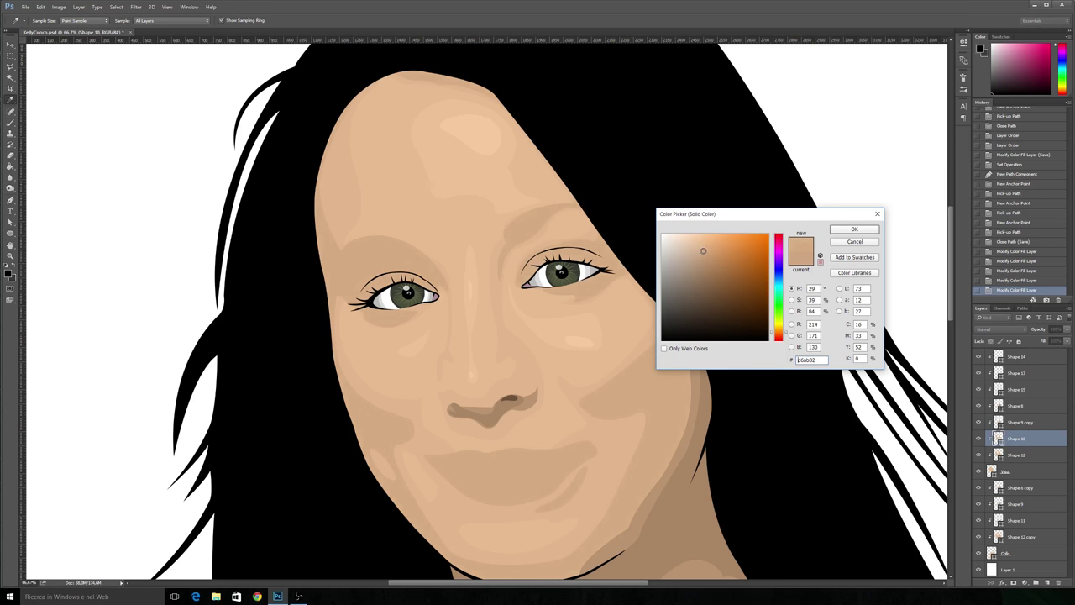
left_click(850, 232)
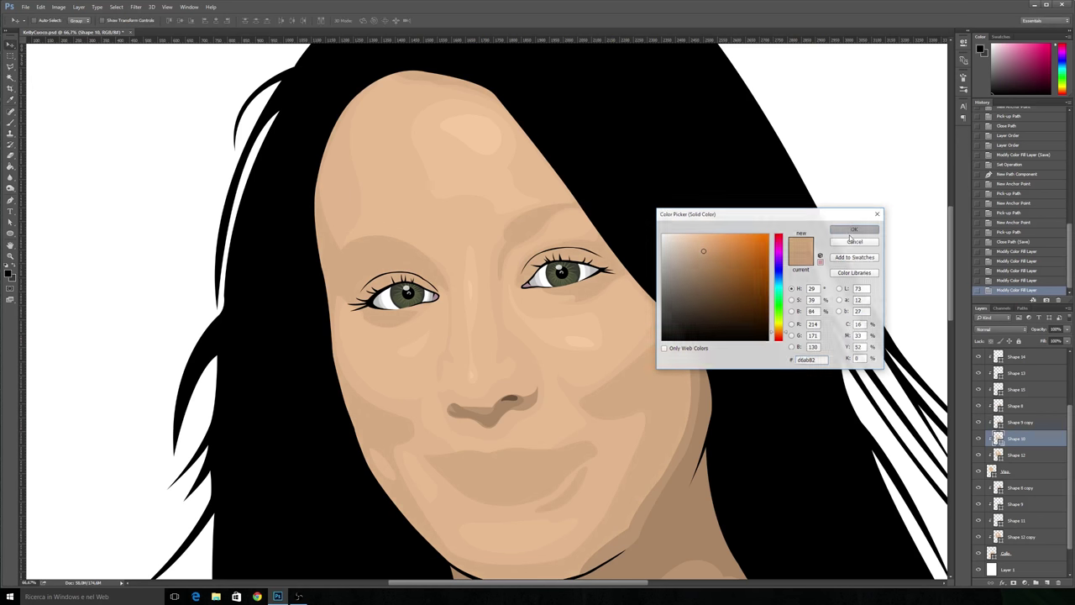
right_click(698, 414)
left_click(739, 441)
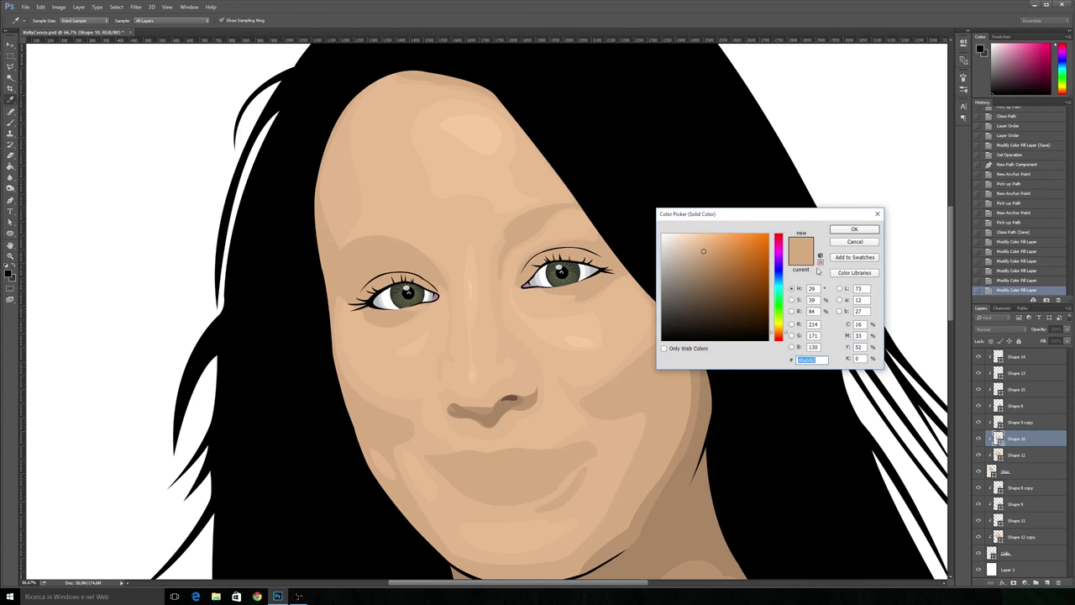
left_click(839, 244)
right_click(698, 378)
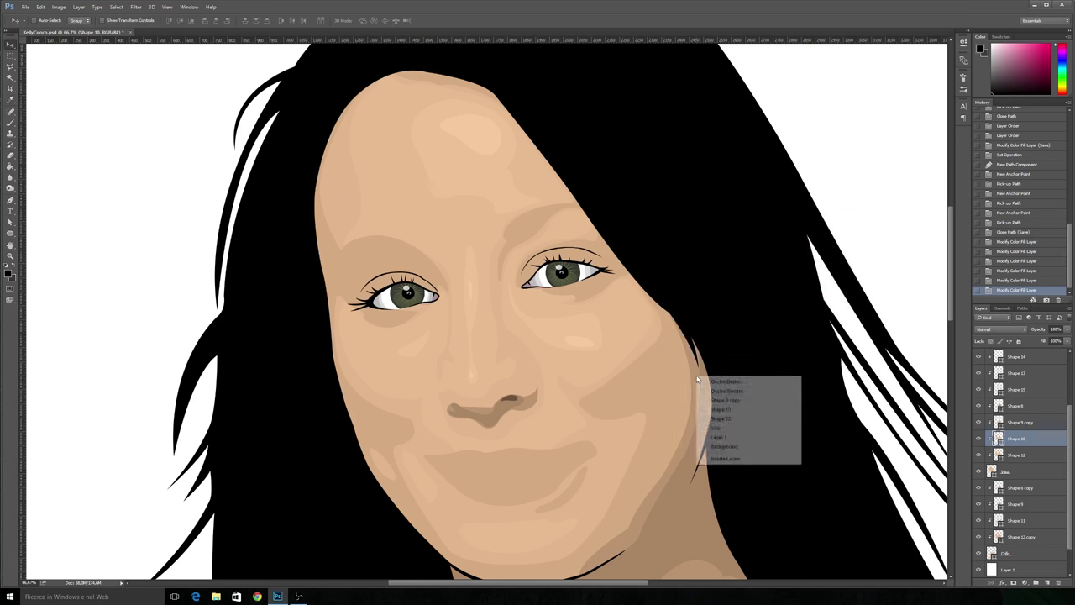
Step: Give the Shape 9 copy layer a darker fill tone
left_click(706, 400)
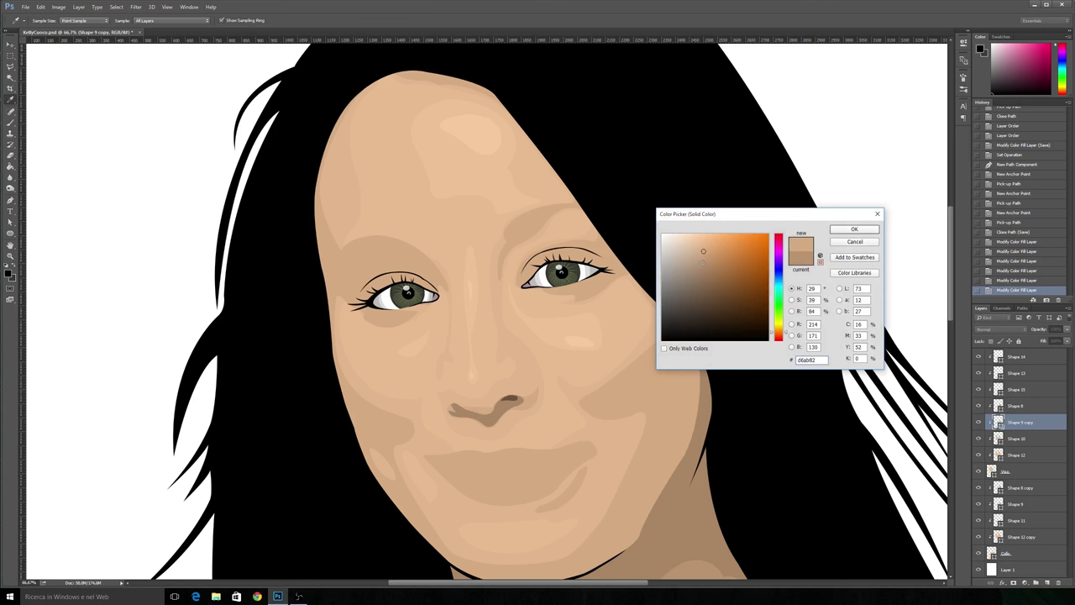
left_click(704, 256)
left_click(853, 228)
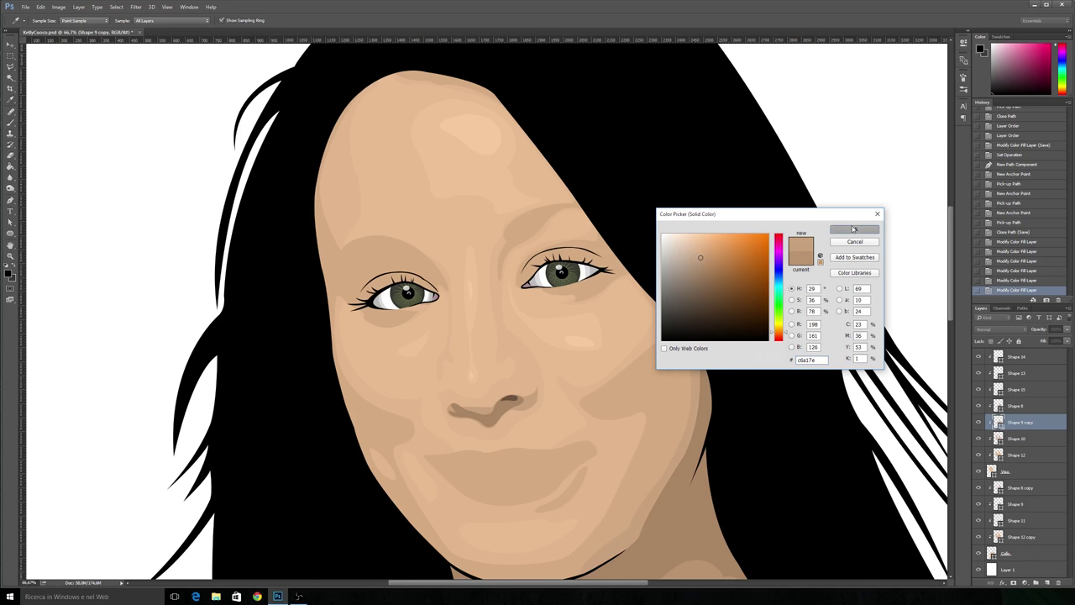
right_click(663, 504)
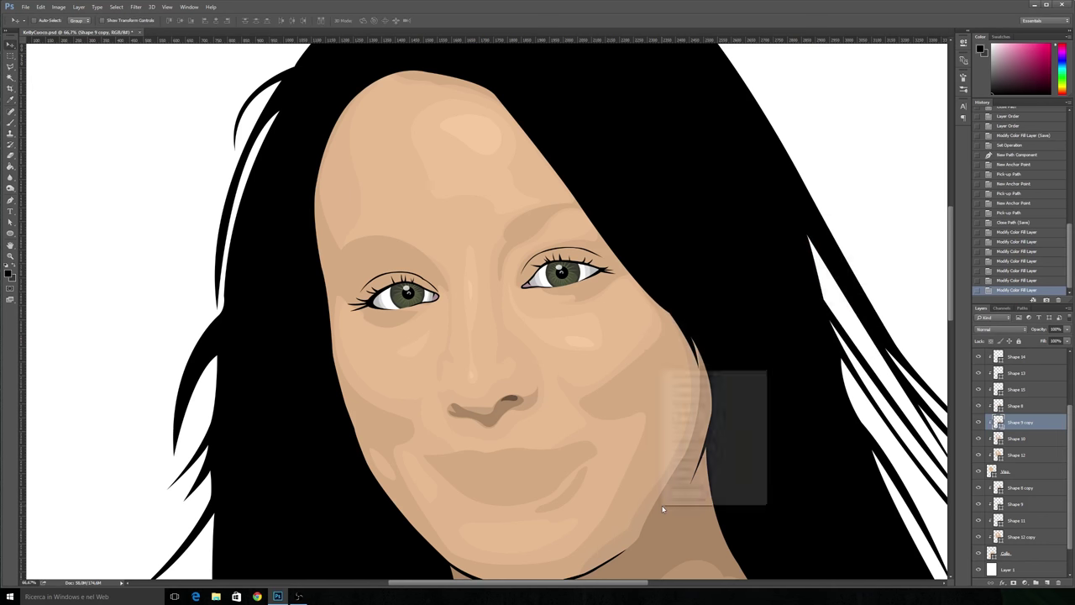
left_click(688, 342)
Step: Change Shape 8's jawline shadow fill to the lighter brown #b18d6c
right_click(704, 389)
left_click(727, 414)
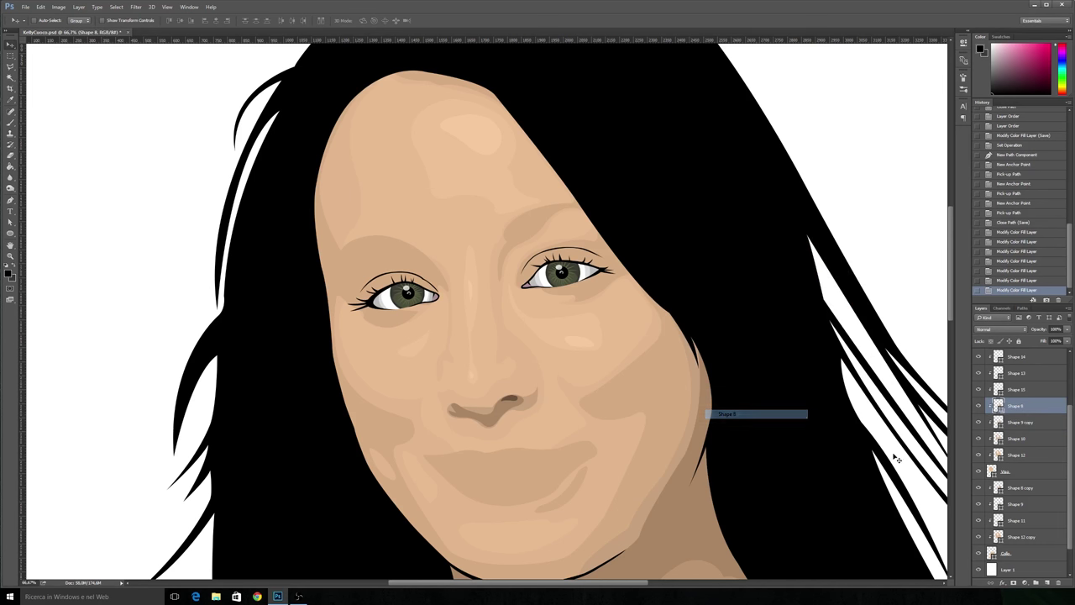
double_click(999, 407)
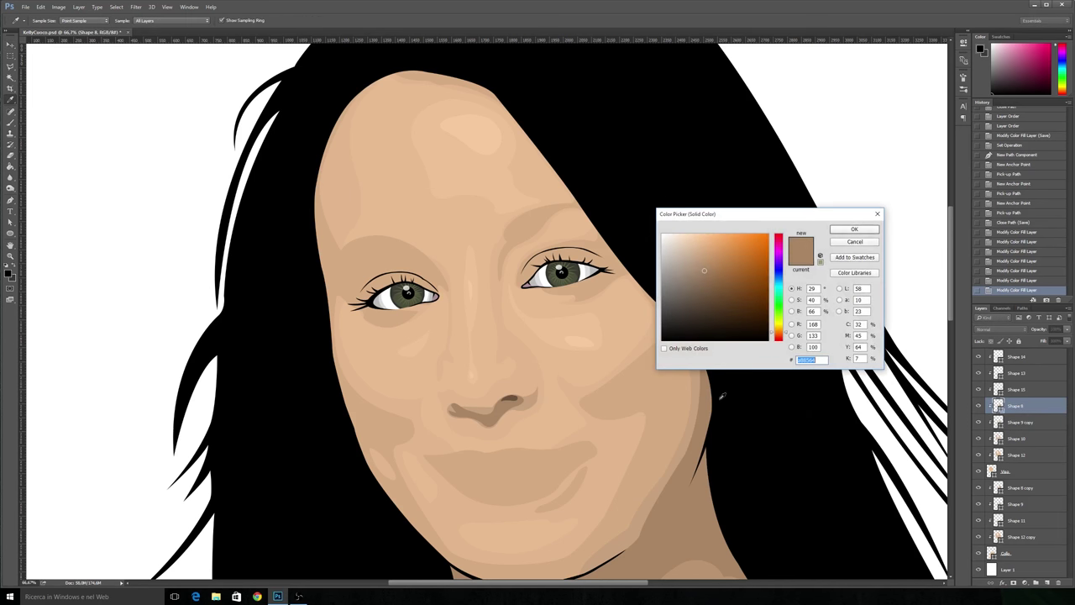
left_click(702, 384)
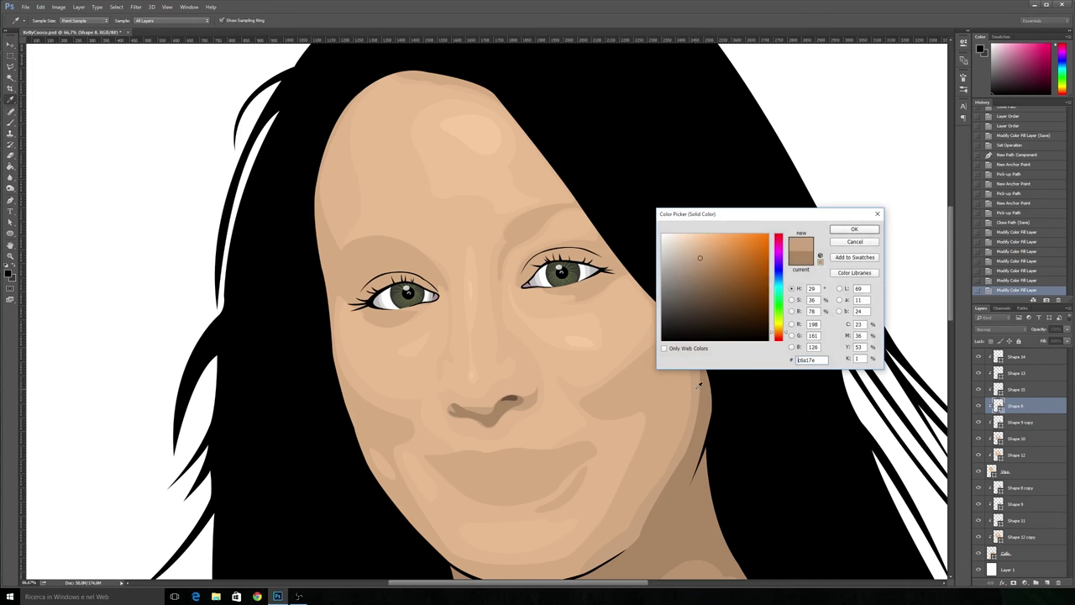
left_click(702, 267)
left_click(701, 265)
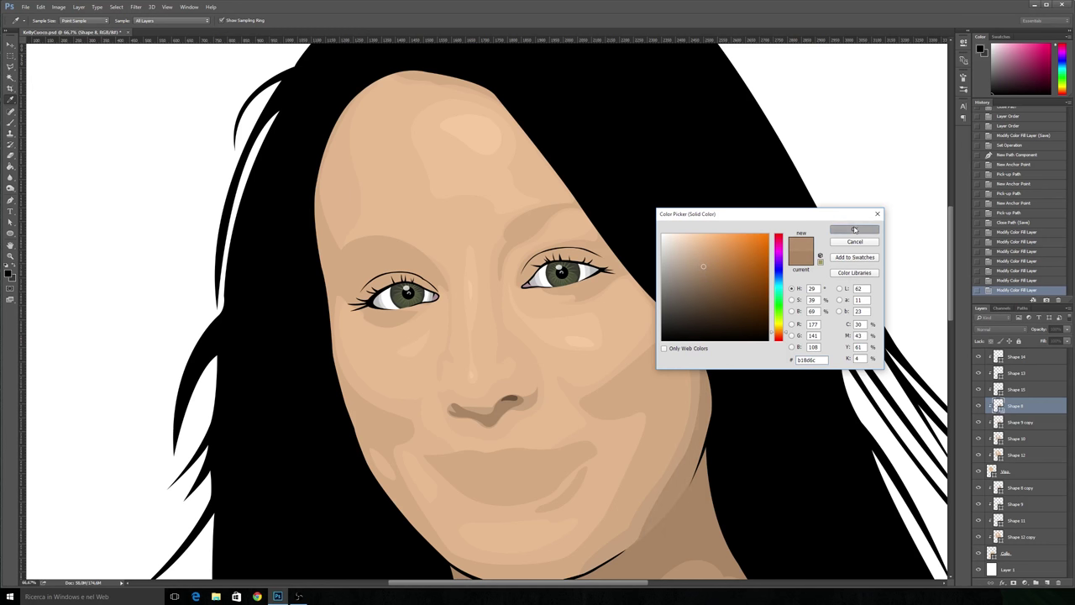
left_click(854, 229)
left_click(10, 255)
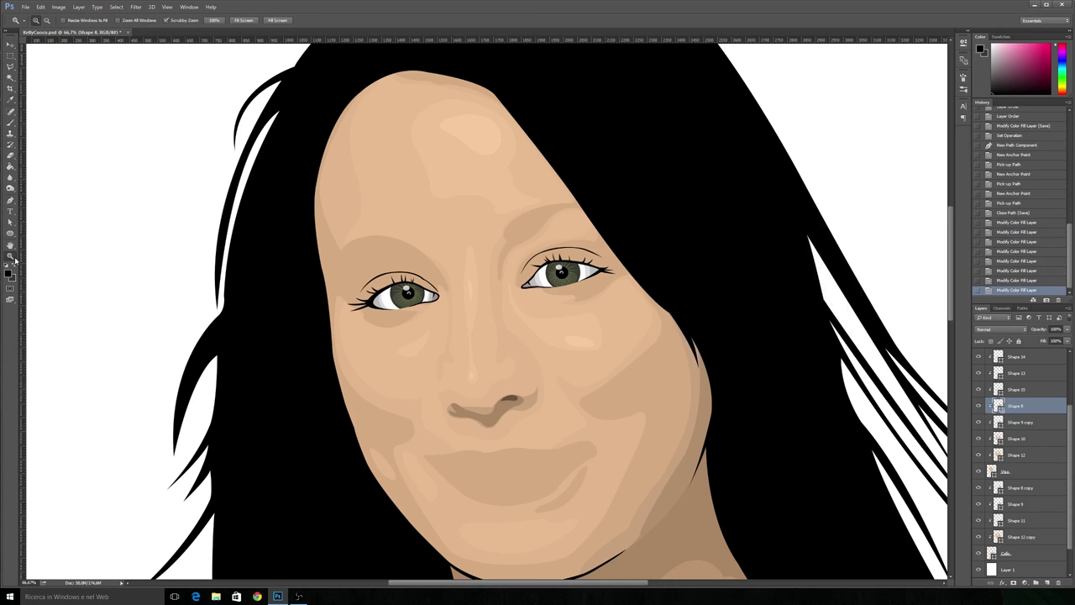
left_click(213, 20)
Step: Fit the portrait on screen, then zoom in to 50% on the lower face
right_click(590, 342)
left_click(592, 346)
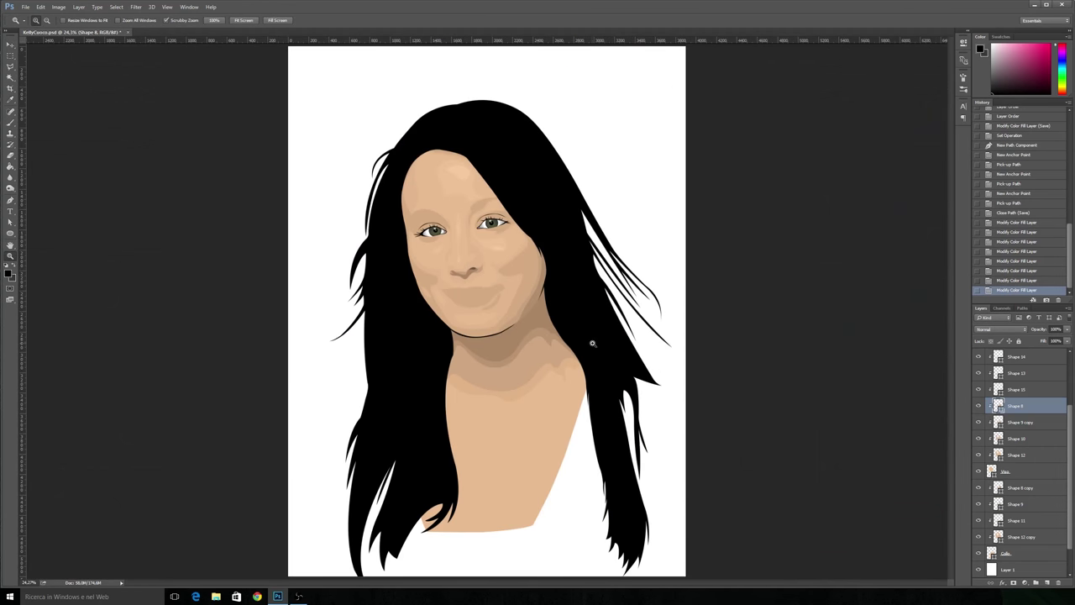
left_click(468, 349)
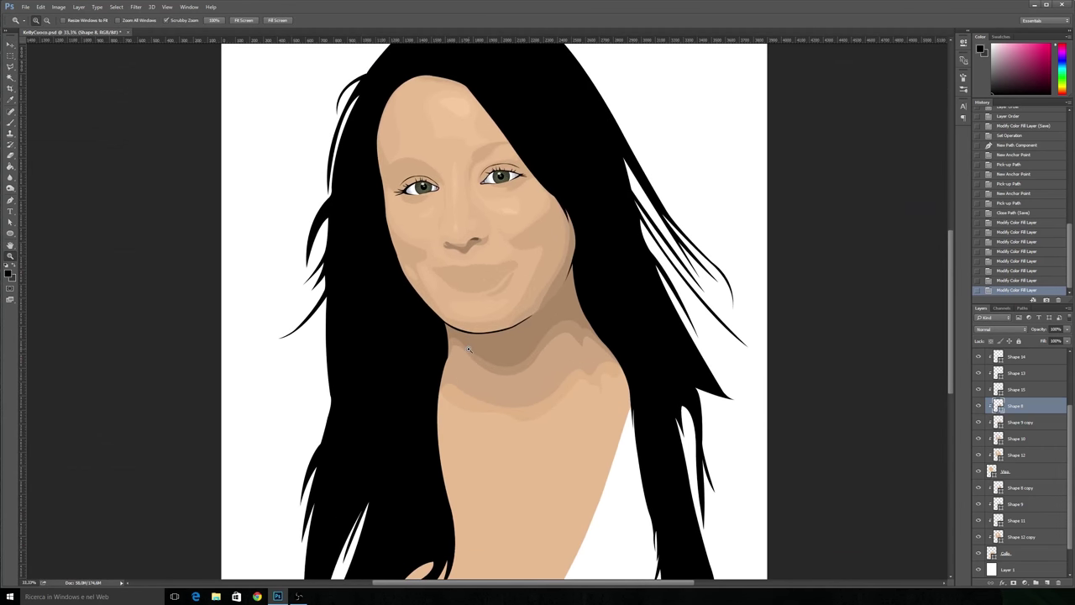
left_click(452, 273)
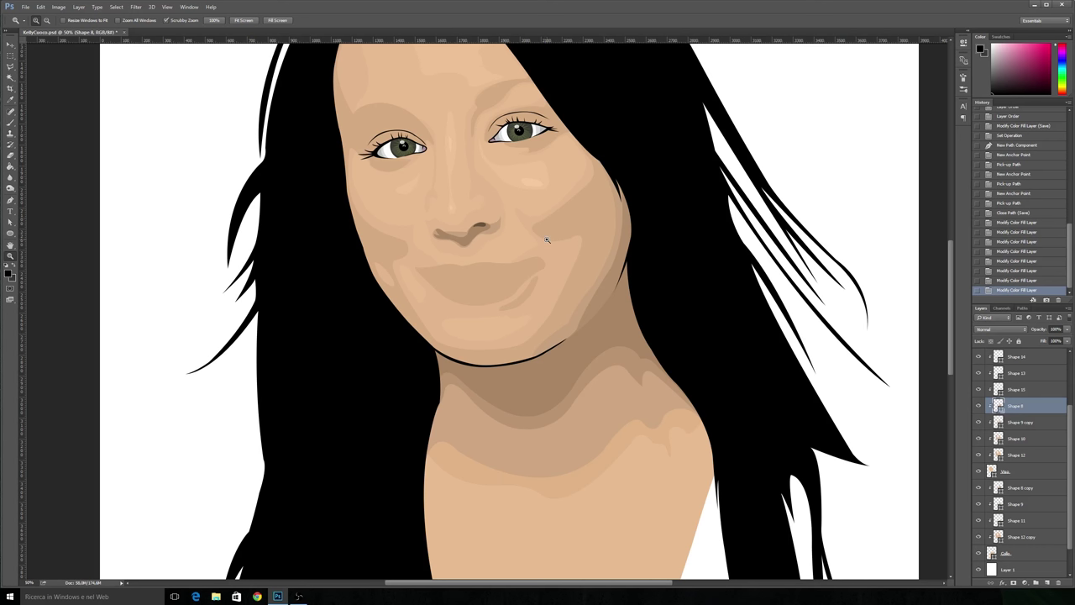
left_click(10, 43)
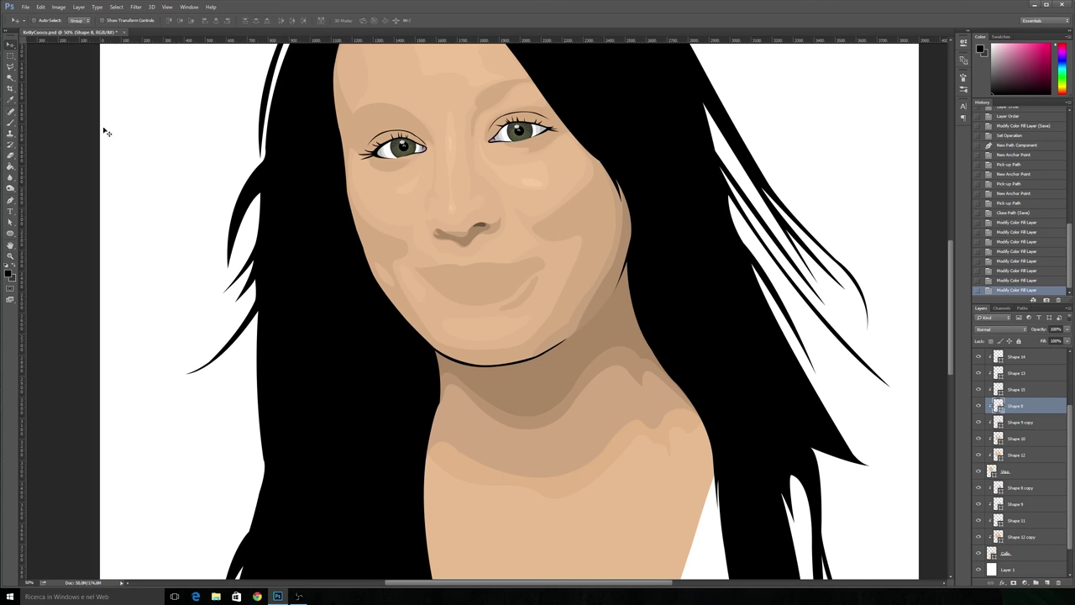
Step: Recolour the Shape 8 copy neck shading to a mid-brown tone
right_click(532, 372)
left_click(561, 395)
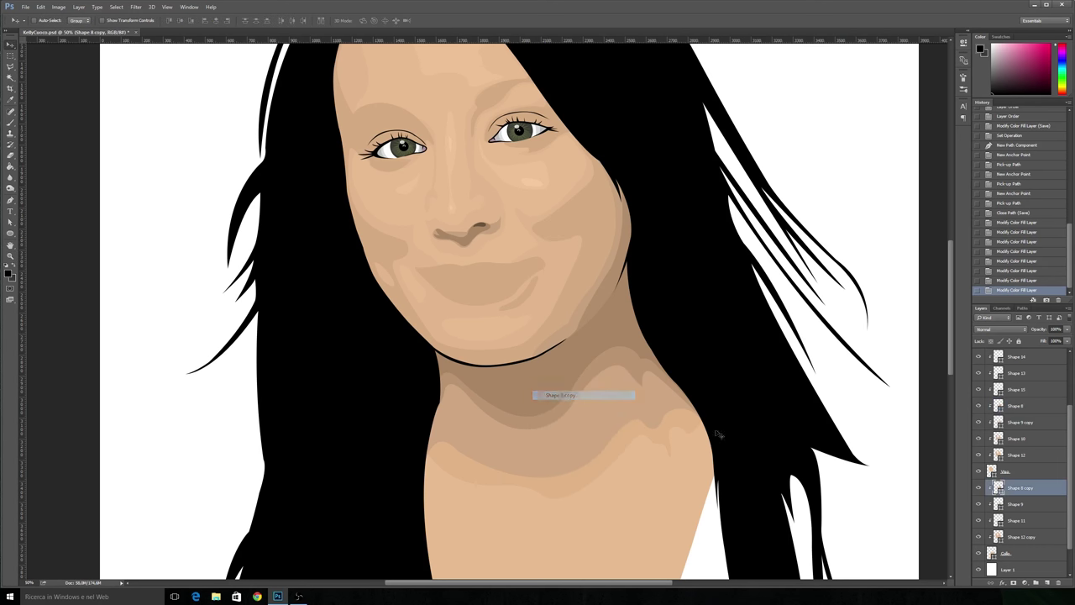
double_click(998, 489)
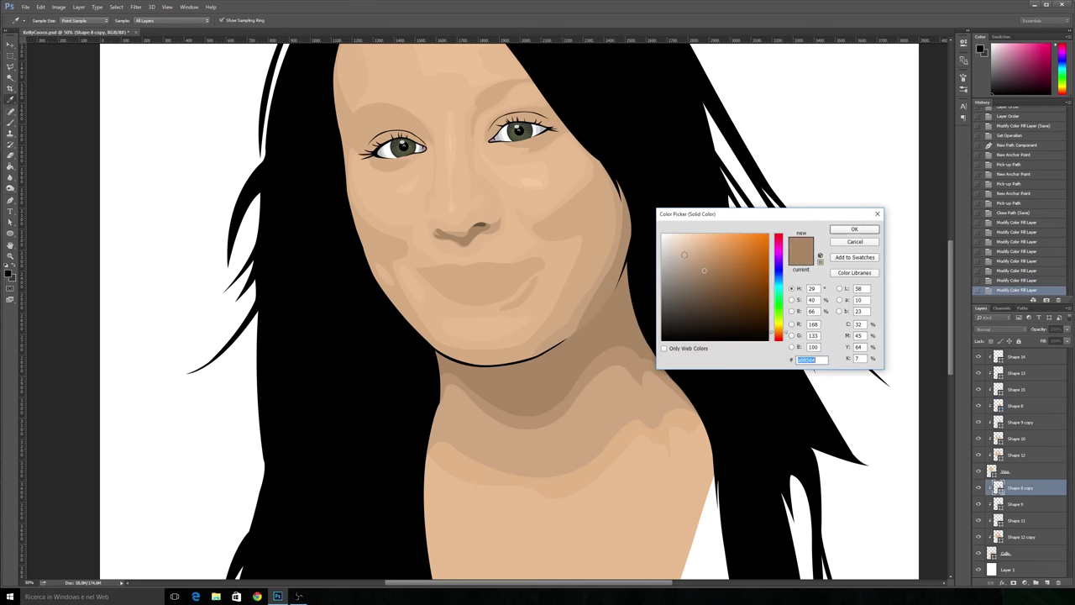
left_click(632, 231)
left_click(855, 230)
Step: Inspect the Shape 9 and Shape 11 neck shadow fills without changing them
right_click(639, 368)
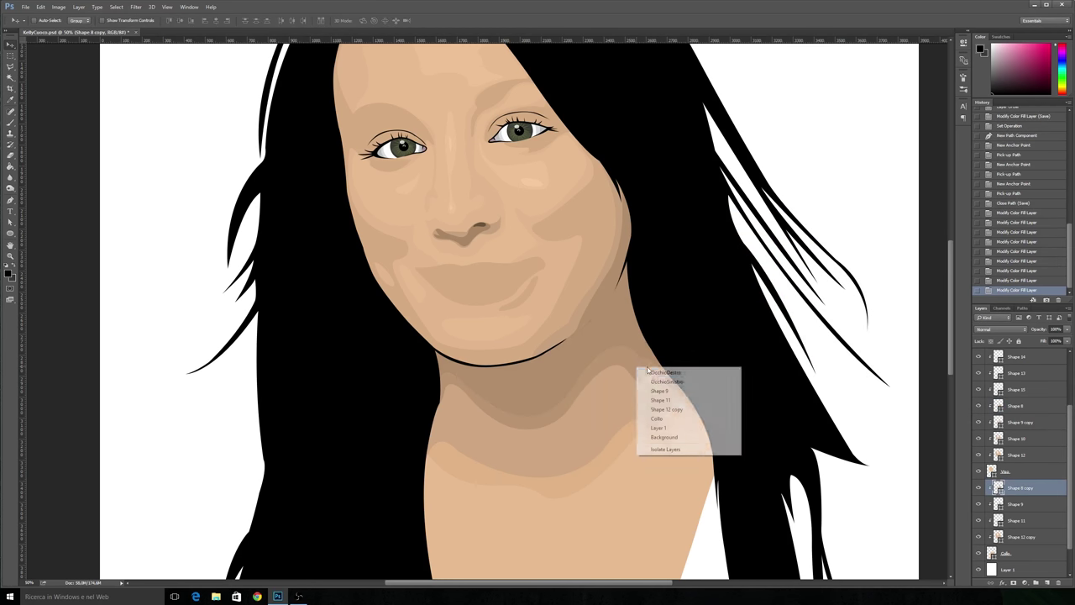
left_click(672, 391)
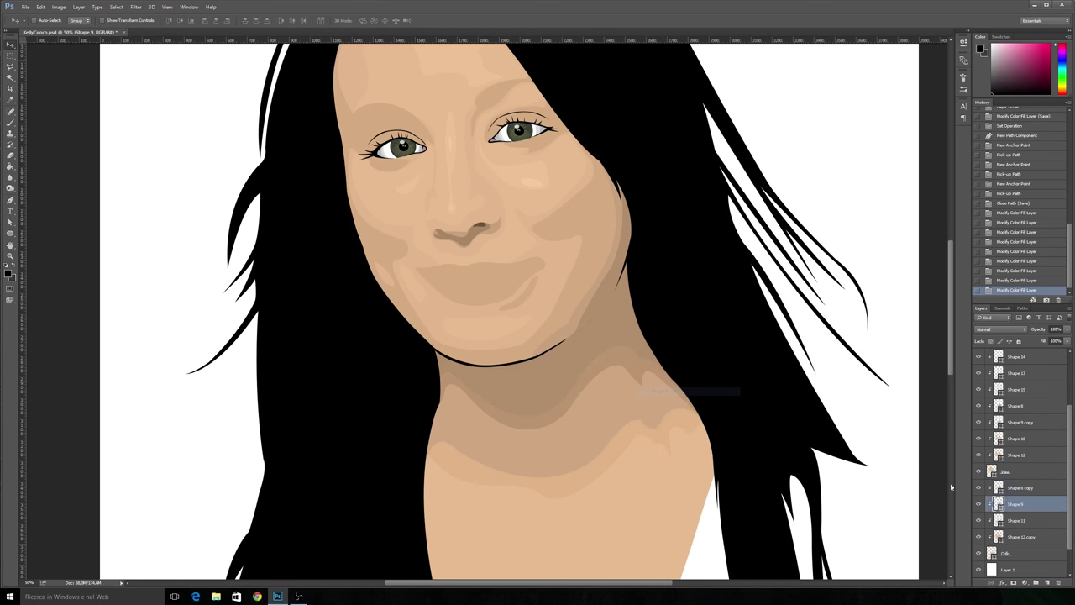
double_click(999, 504)
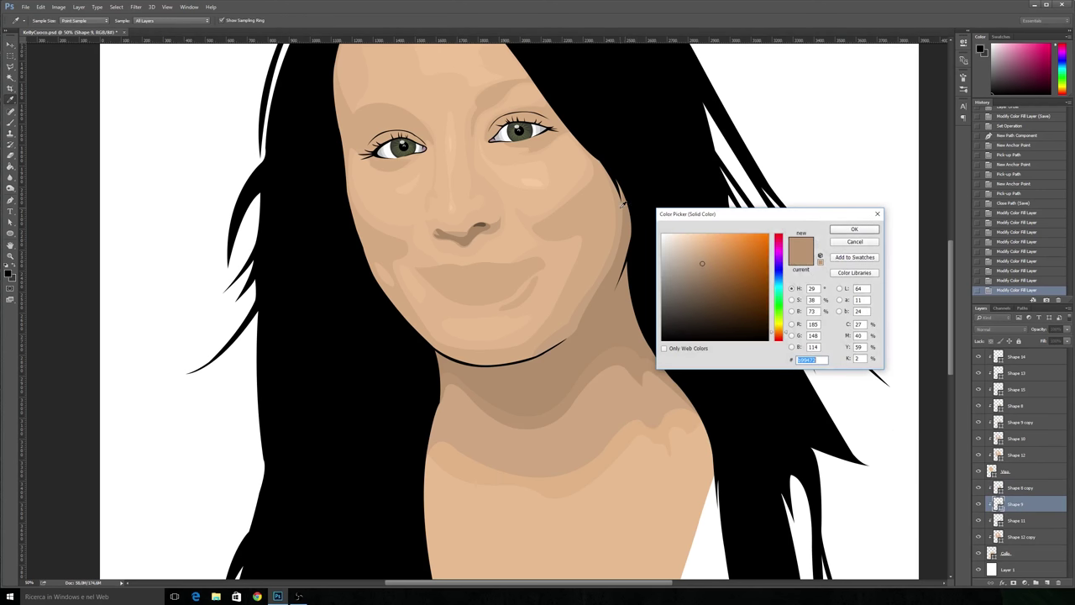
key("Return")
right_click(620, 391)
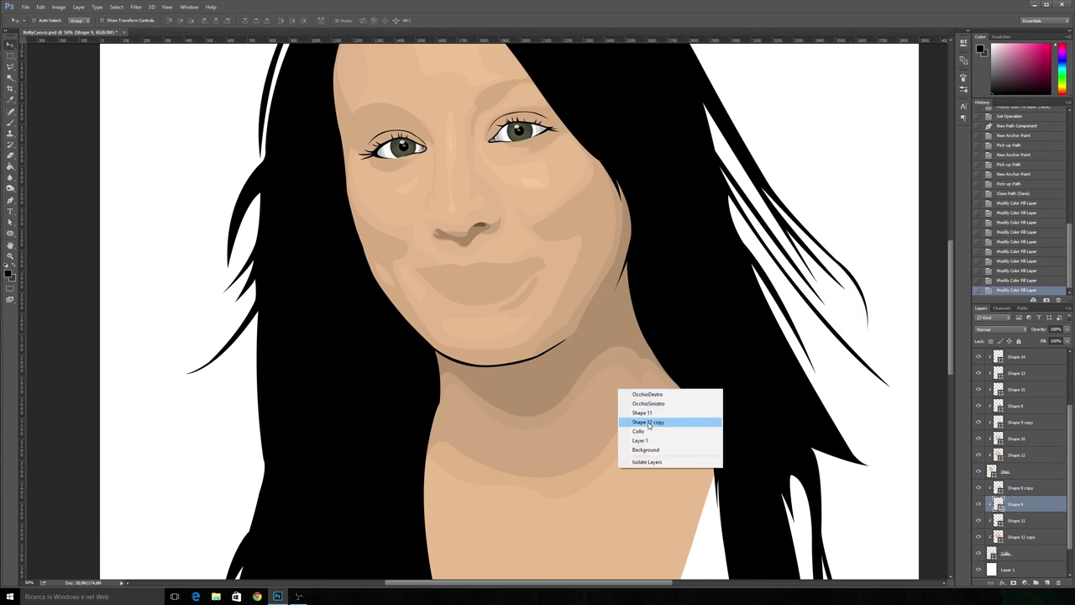
left_click(642, 413)
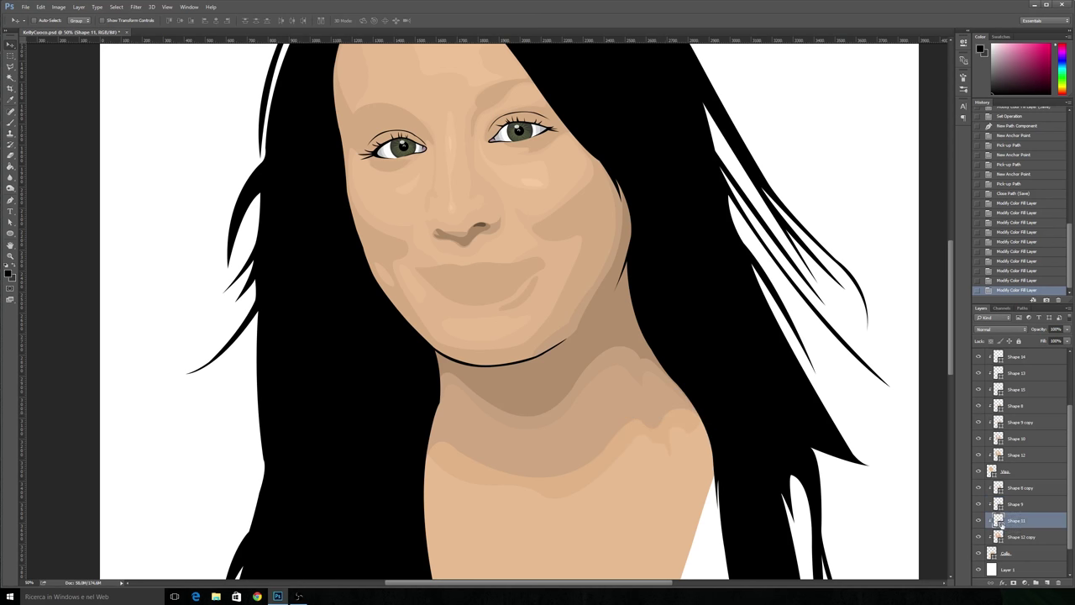
double_click(999, 520)
key("Return")
scroll(561, 426, "up", 3)
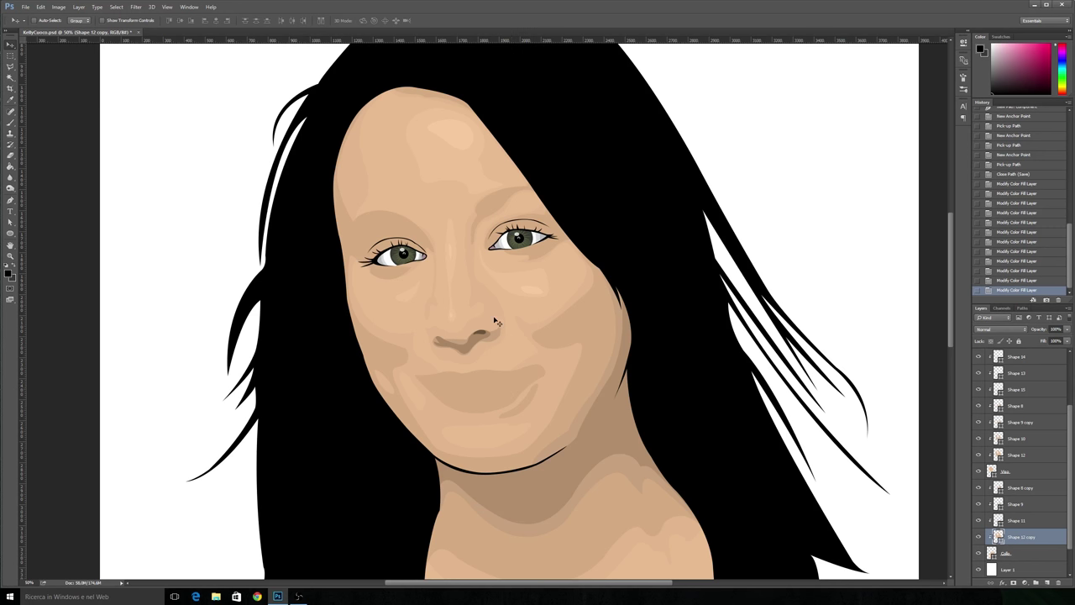
right_click(597, 341)
Step: Add a layer mask to Shape 10 and enlarge a soft 25%-opacity brush
left_click(646, 365)
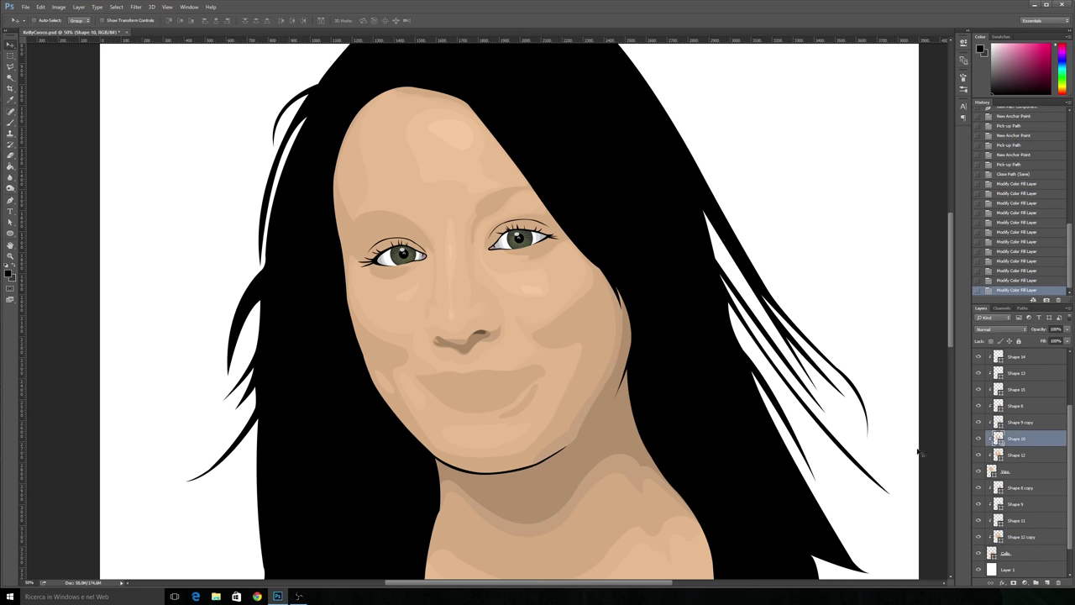
left_click(1014, 583)
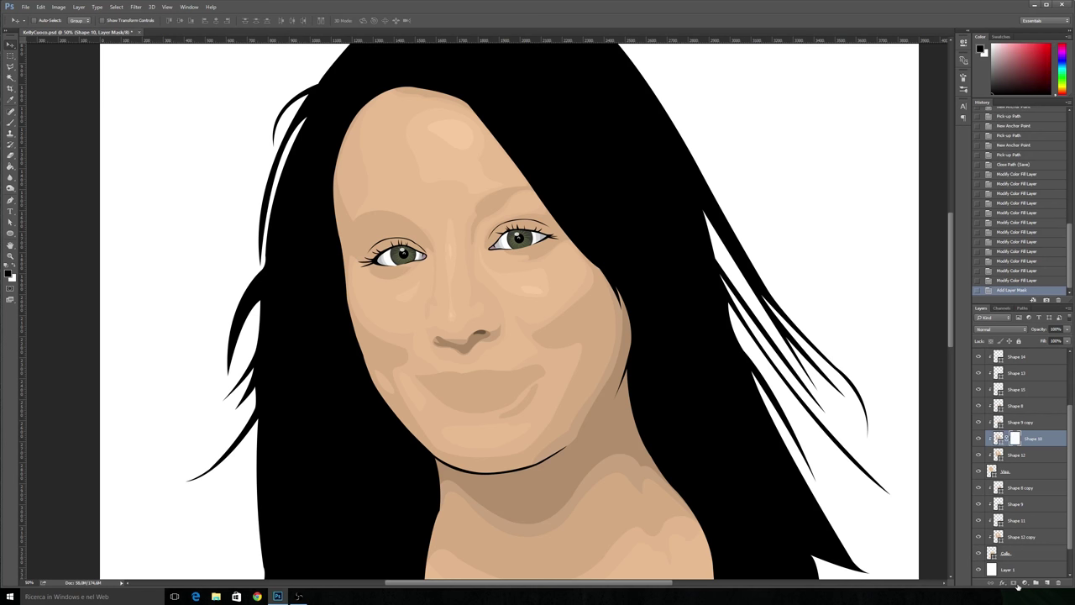
left_click(10, 122)
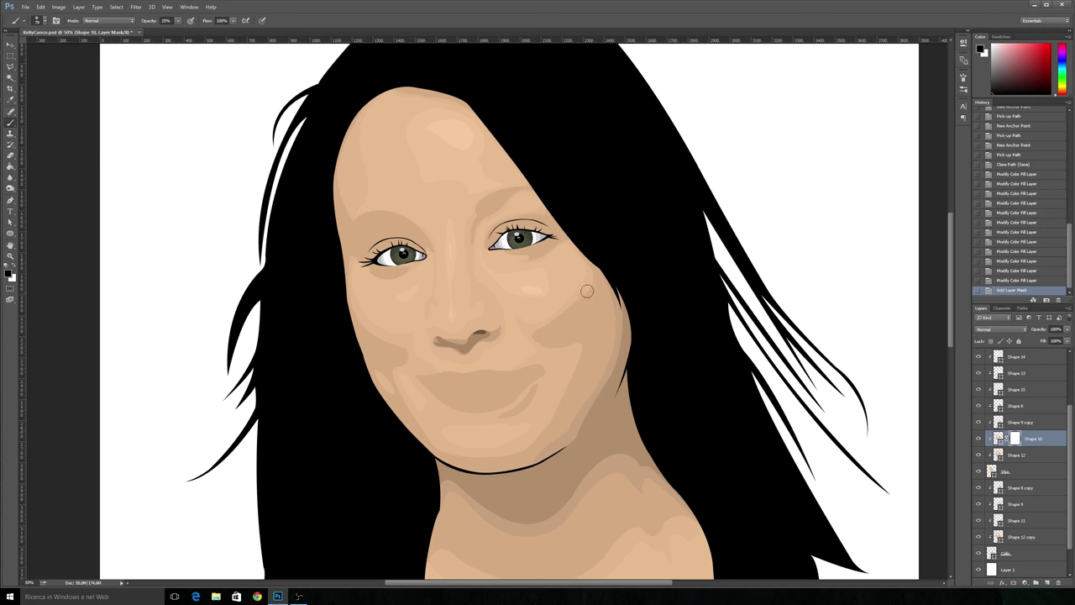
right_click(573, 290)
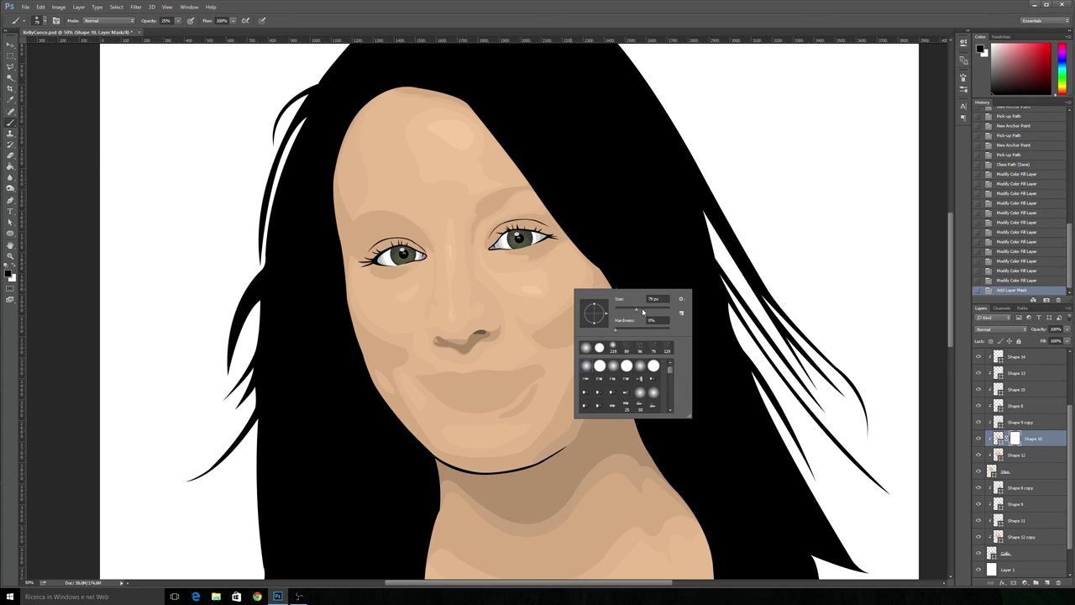
left_click(640, 310)
key("Up")
key("Return")
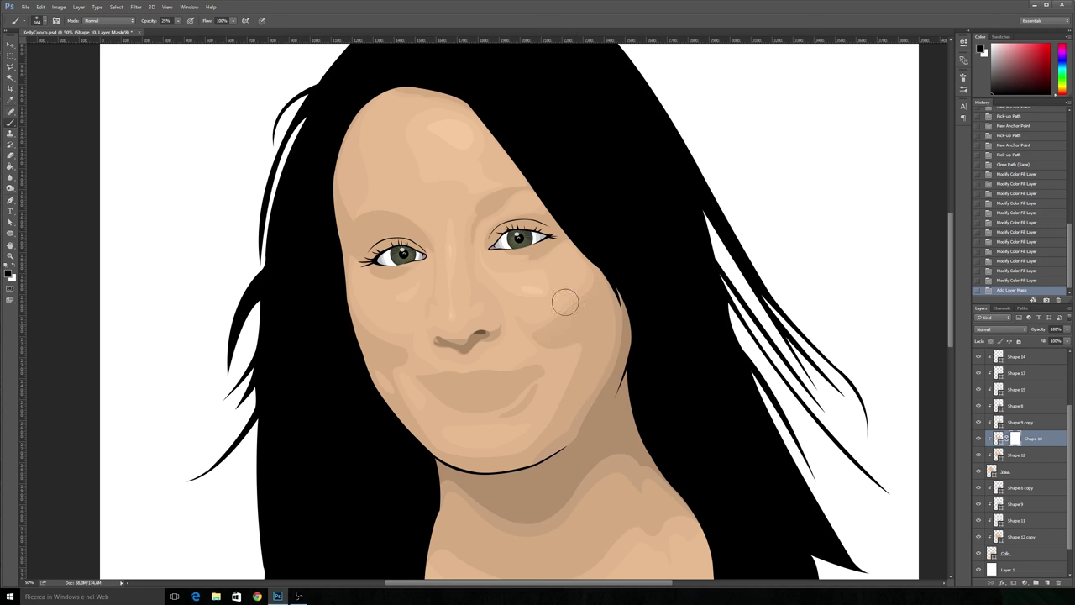
Step: Paint black on the mask to fade the cheek shading down toward the chin
mouse_move(528, 336)
left_mouse_down()
mouse_move(568, 350)
mouse_move(554, 350)
left_mouse_up()
mouse_move(566, 305)
left_mouse_down()
mouse_move(540, 311)
mouse_move(557, 321)
left_mouse_up()
mouse_move(579, 280)
left_mouse_down()
mouse_move(540, 332)
mouse_move(561, 341)
left_mouse_up()
mouse_move(554, 336)
left_mouse_down()
mouse_move(578, 350)
mouse_move(540, 425)
mouse_move(575, 360)
mouse_move(521, 430)
mouse_move(535, 412)
mouse_move(445, 449)
mouse_move(513, 447)
mouse_move(441, 452)
mouse_move(493, 453)
left_mouse_up()
left_click_drag(576, 329, 519, 392)
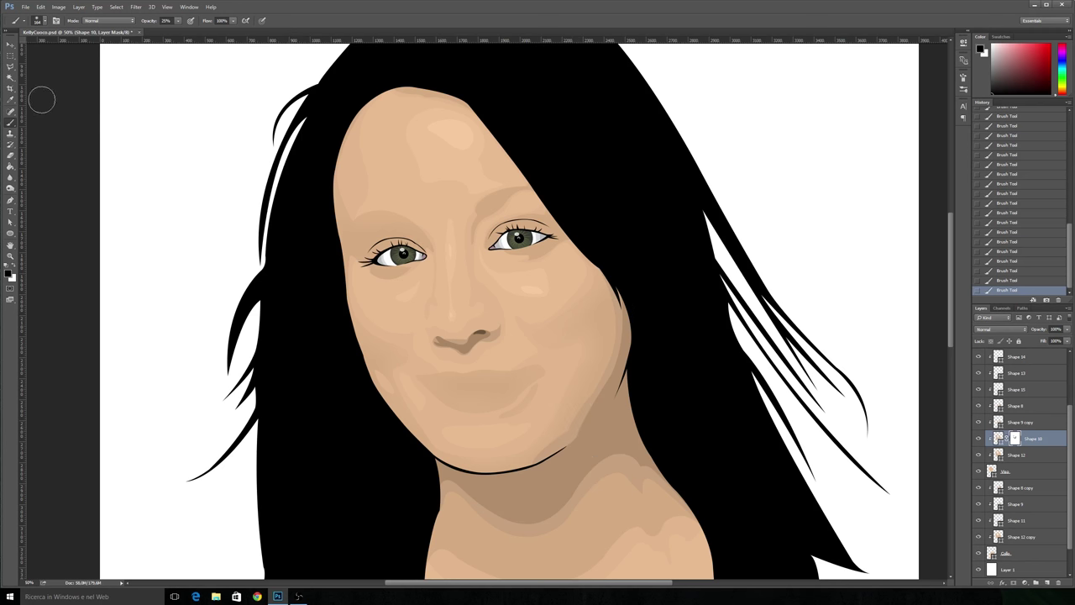
Step: Add a layer mask to Shape 9 copy and softly fade it on the face and neck
key("v")
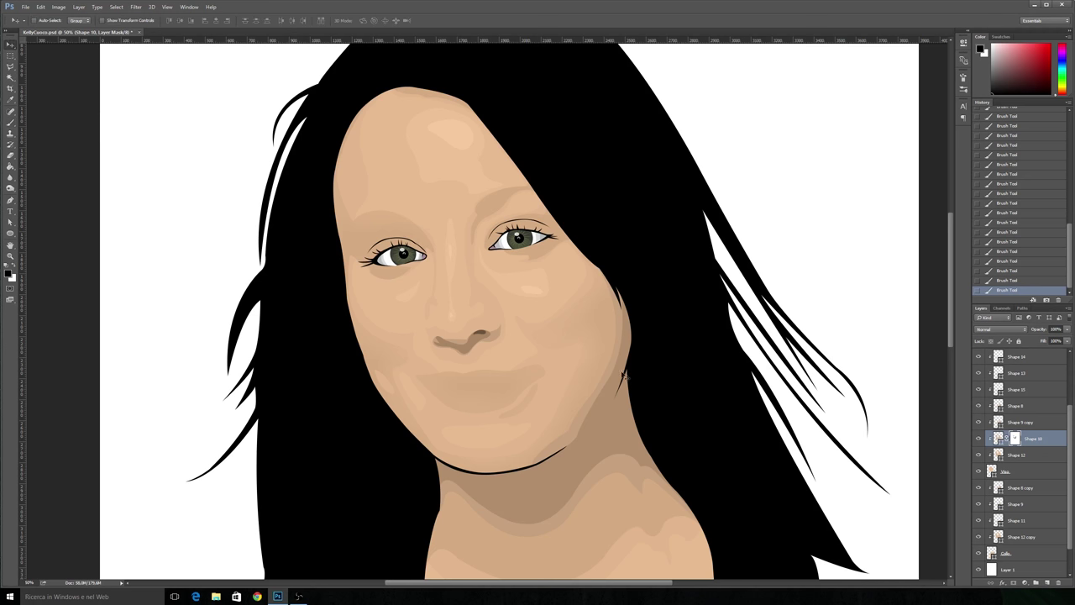
right_click(614, 372)
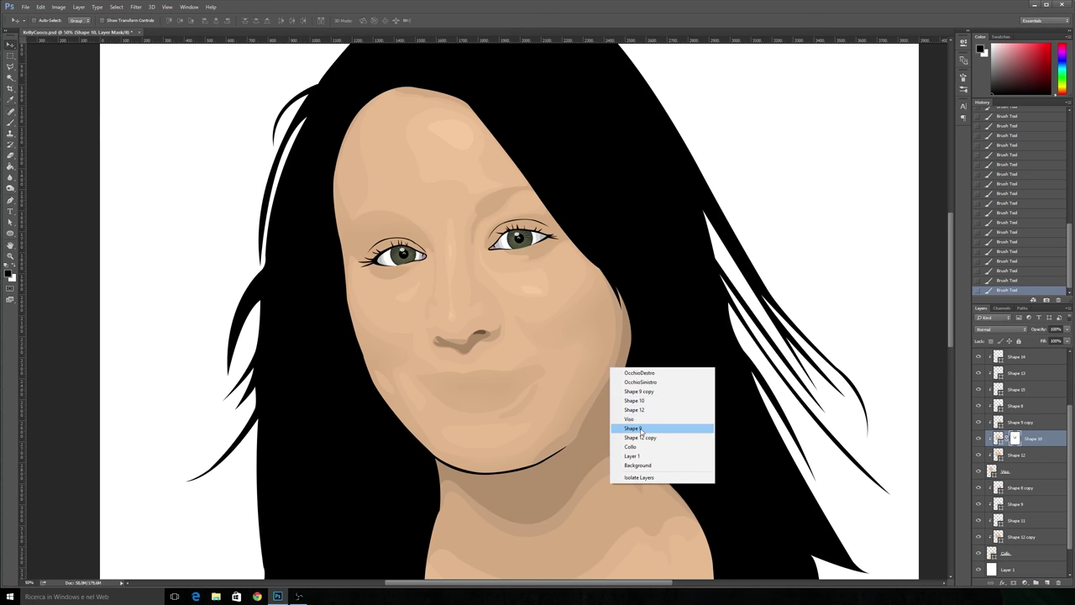
left_click(643, 391)
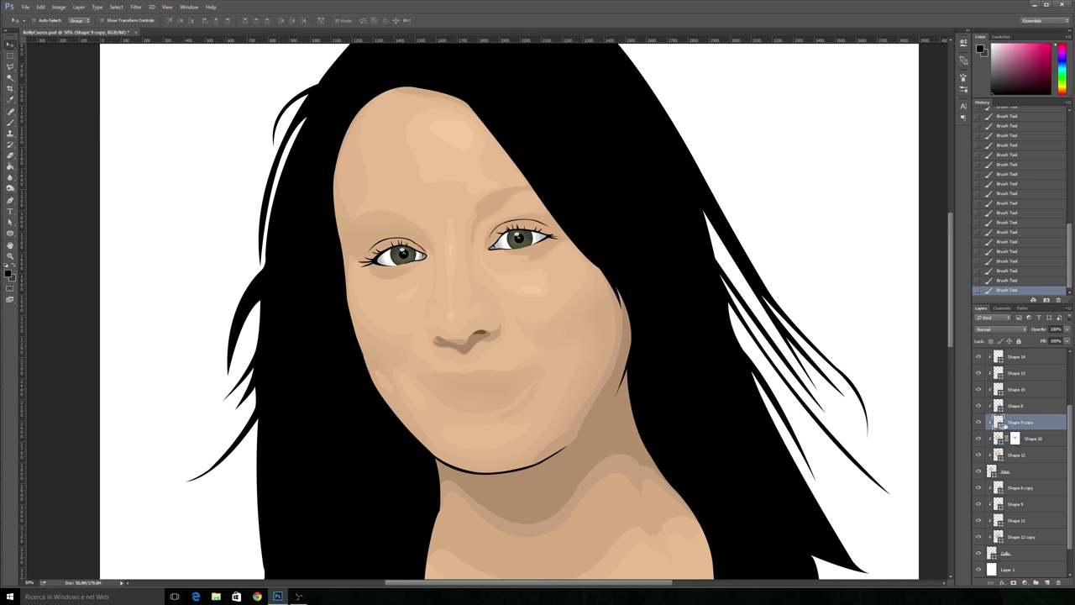
left_click(1013, 582)
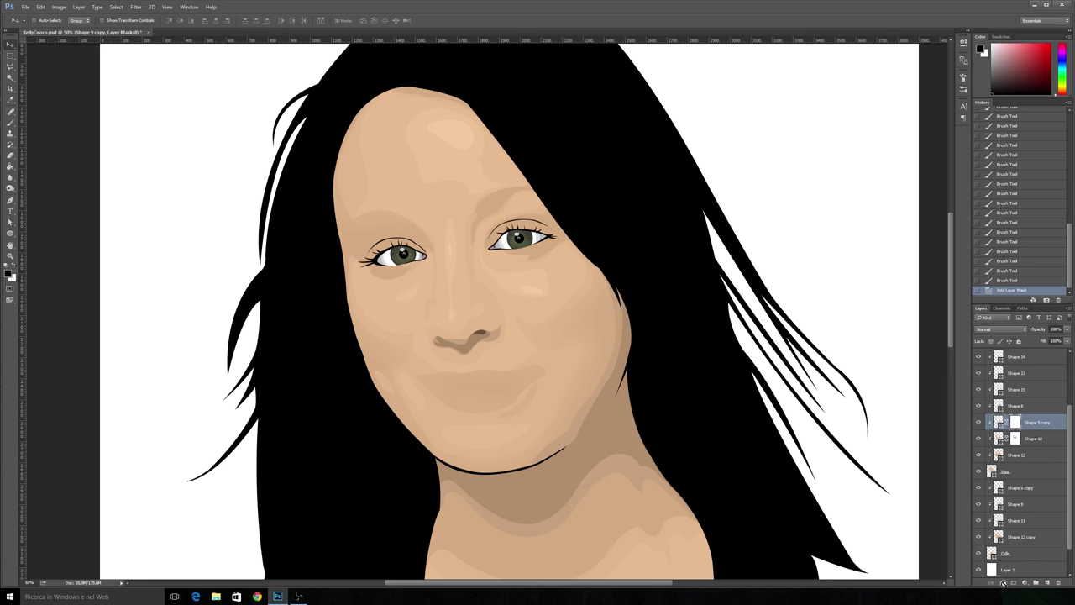
left_click(10, 133)
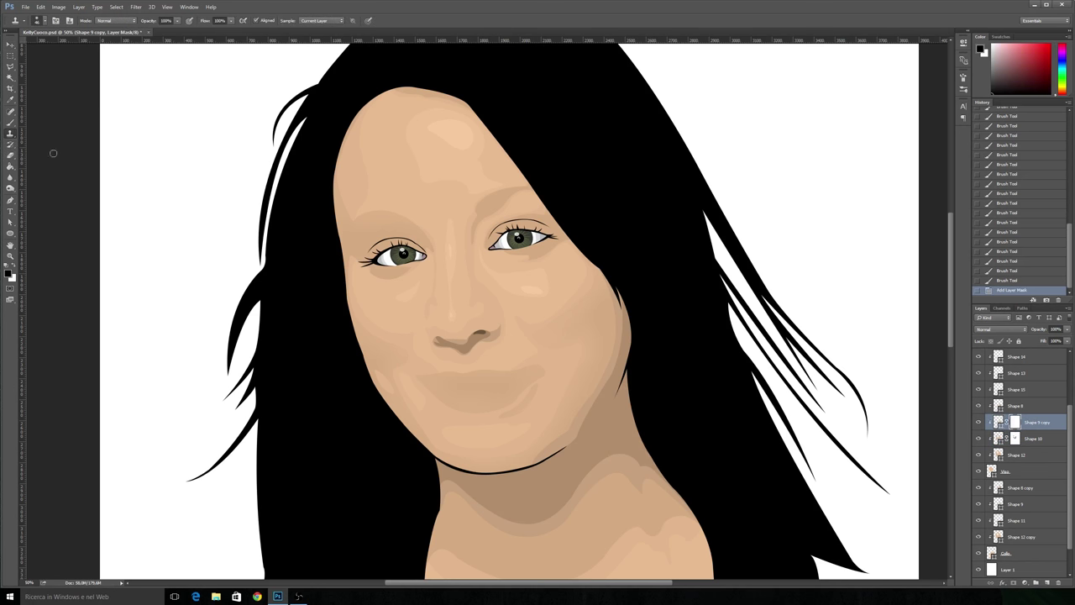
left_click(10, 121)
left_click_drag(595, 293, 590, 329)
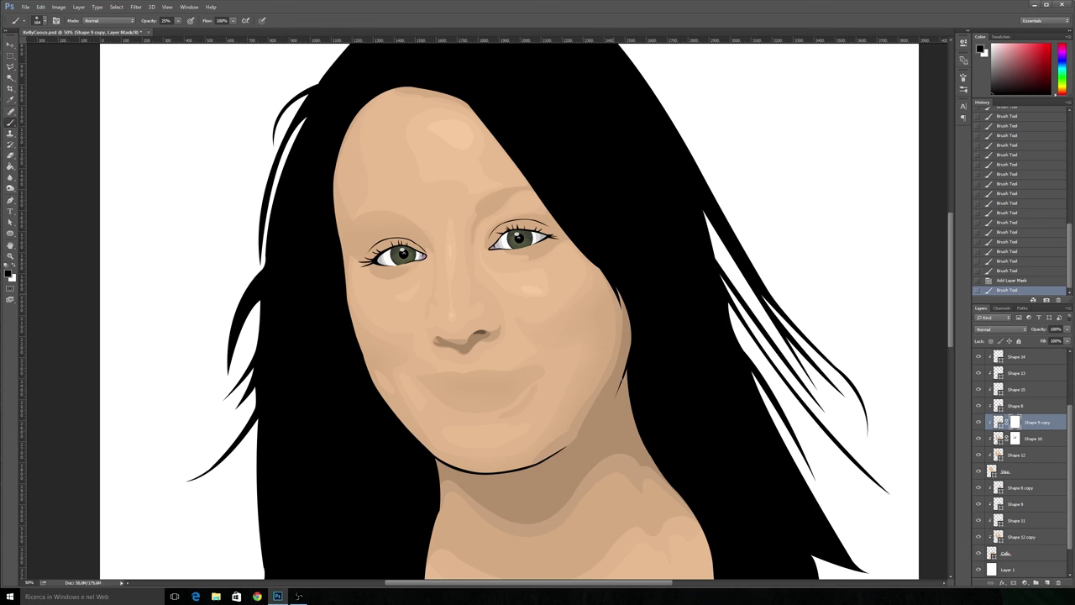
left_click(621, 349)
mouse_move(595, 399)
left_mouse_down()
mouse_move(571, 441)
mouse_move(527, 461)
left_mouse_up()
left_click(531, 455)
Step: Mask the Shape 8 skin layer and paint away part of its jaw and neck shading
left_click(1026, 410)
left_click(1024, 582)
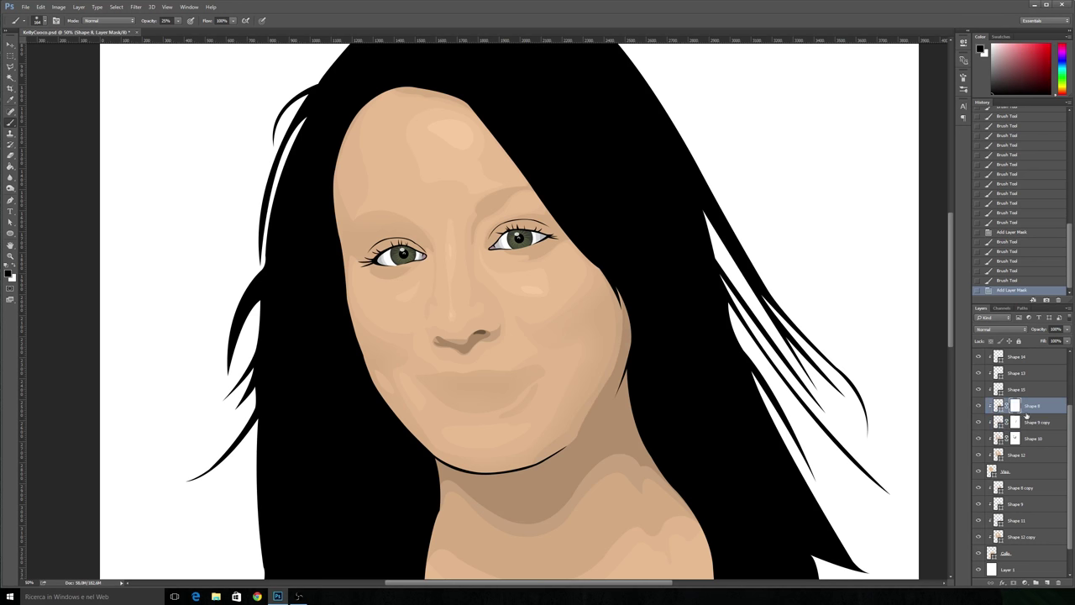
left_click_drag(599, 412, 615, 378)
left_click_drag(570, 450, 562, 503)
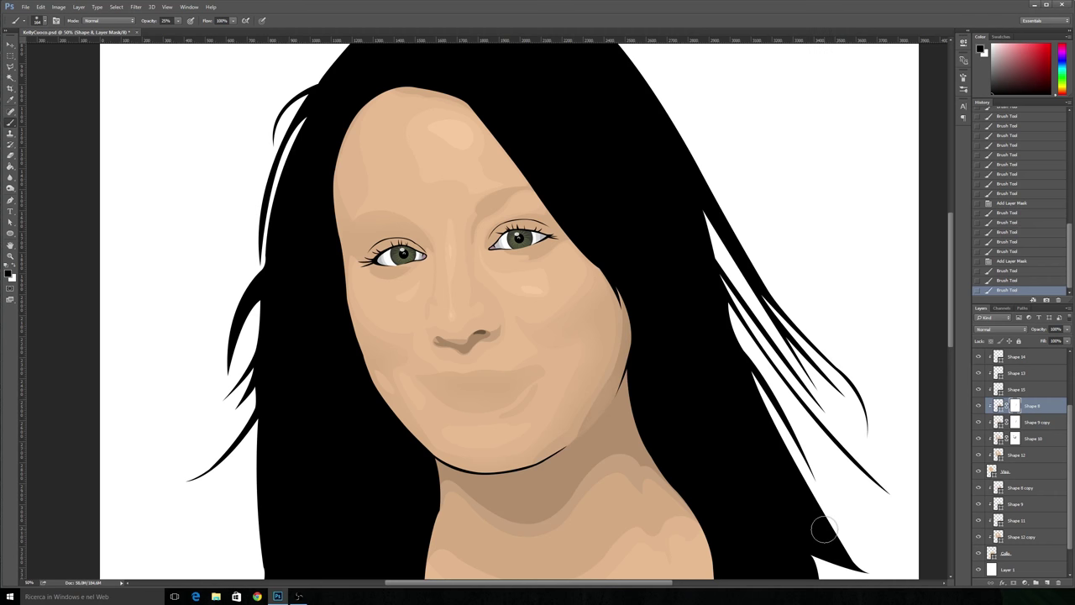
key("z")
key("ctrl+0")
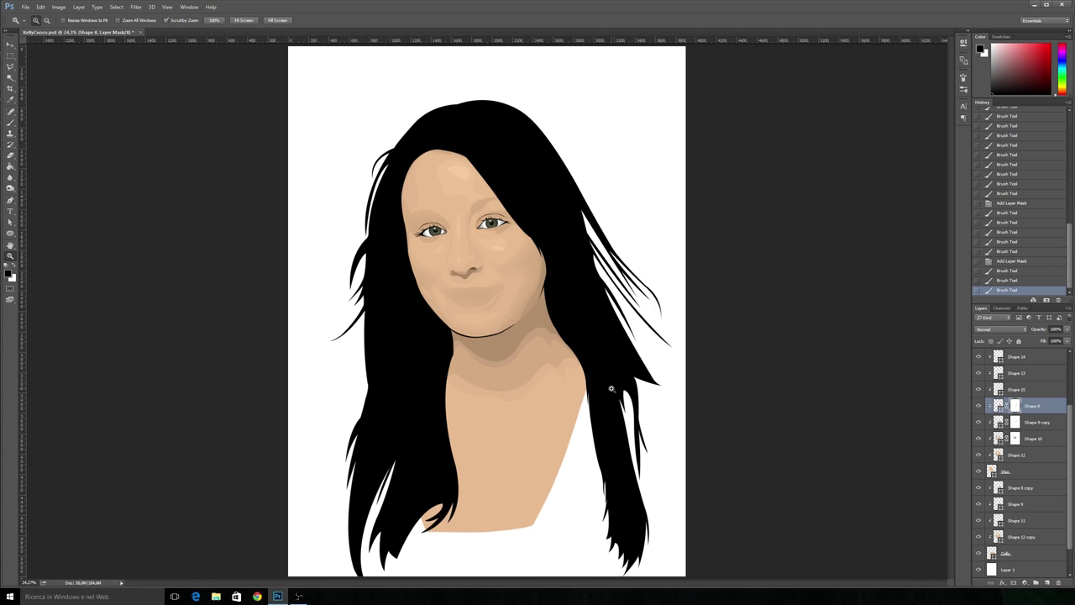
Step: Duplicate the original photo layer as Background copy 3 and start moving it up the stack
left_click(470, 176)
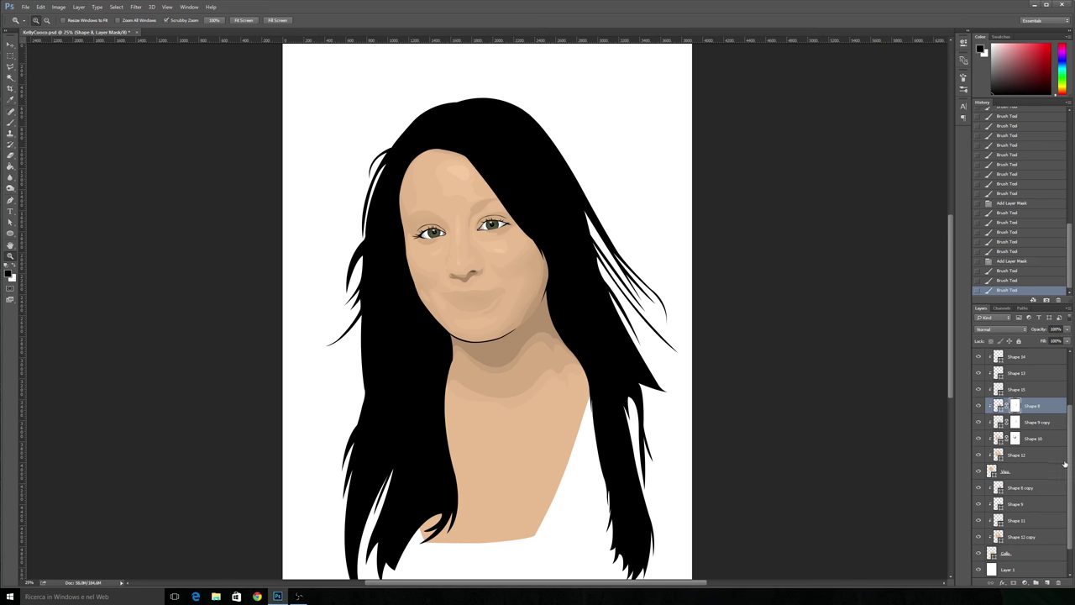
left_click_drag(1065, 463, 1057, 509)
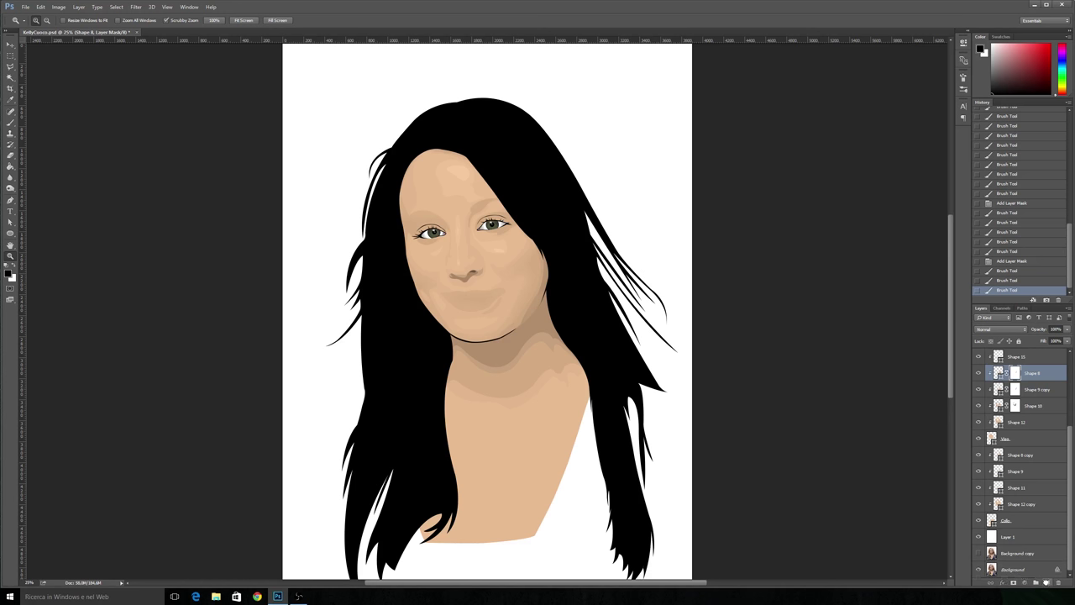
mouse_move(1021, 552)
left_mouse_down()
mouse_move(1046, 582)
mouse_move(1044, 426)
left_mouse_up()
key("v")
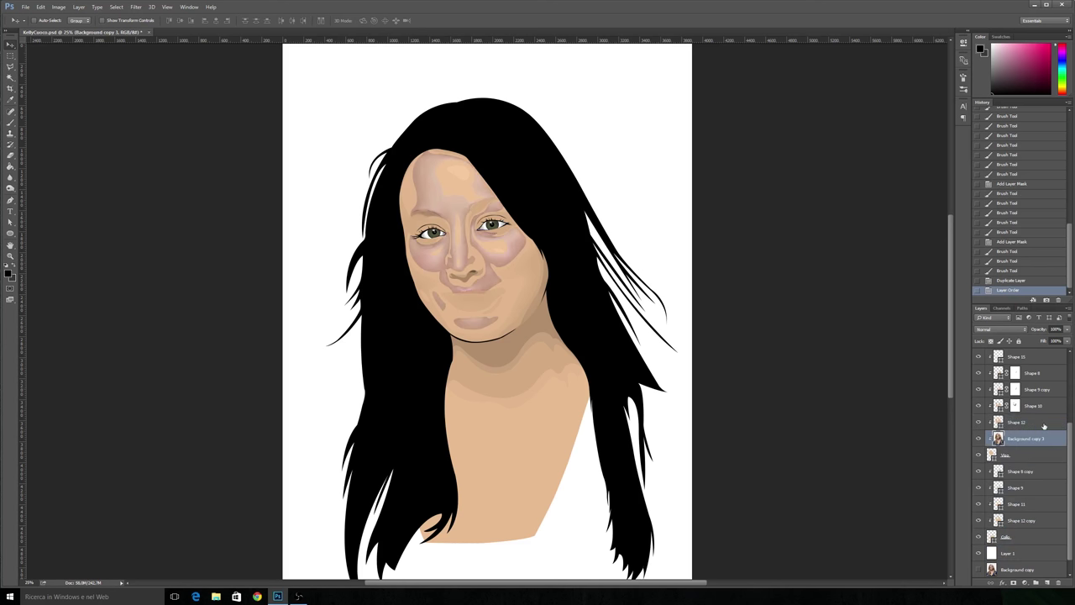
Step: Move Background copy 3 to sit just below Background copy 2
scroll(1044, 426, "up", 2)
scroll(1045, 425, "up", 1)
left_click_drag(1035, 543, 1048, 396)
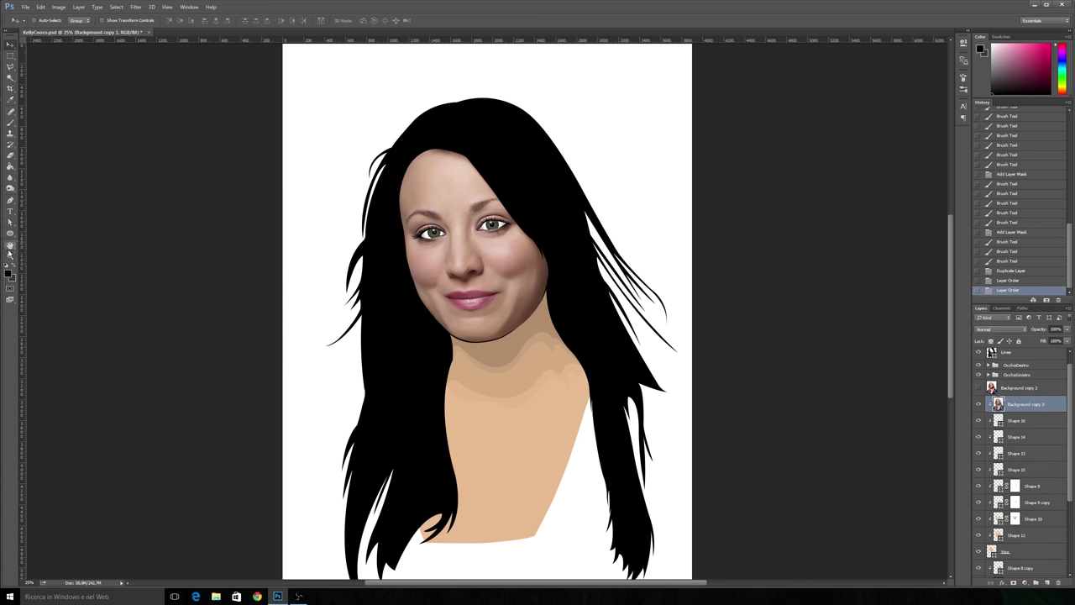
left_click(10, 255)
left_click(437, 225)
left_click(465, 192)
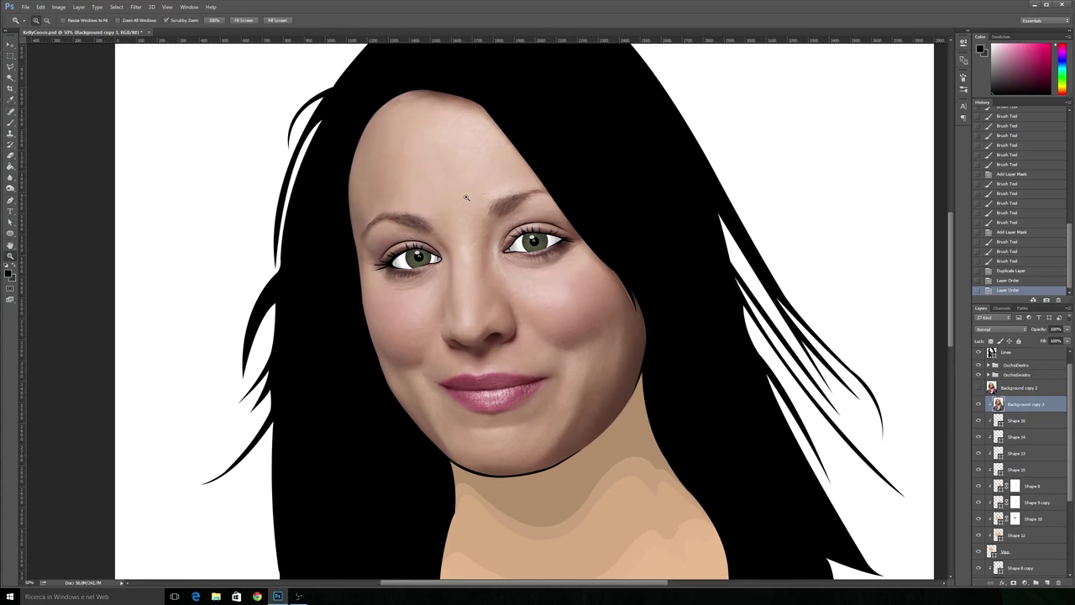
Step: Apply a 2-pixel Gaussian Blur to Background copy 3 and lower its opacity to 25%
left_click(136, 8)
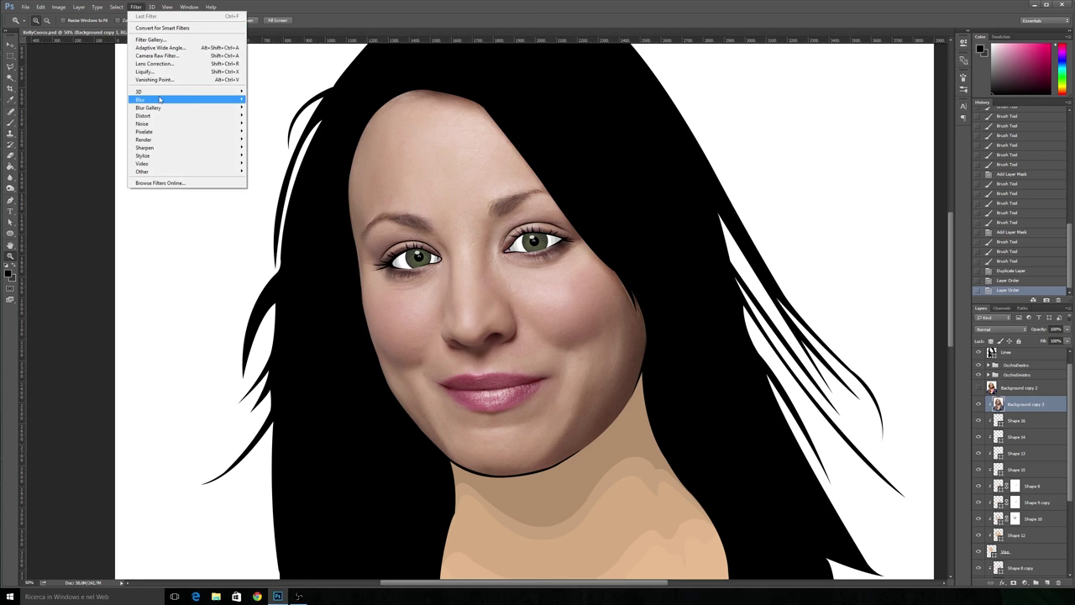
mouse_move(160, 100)
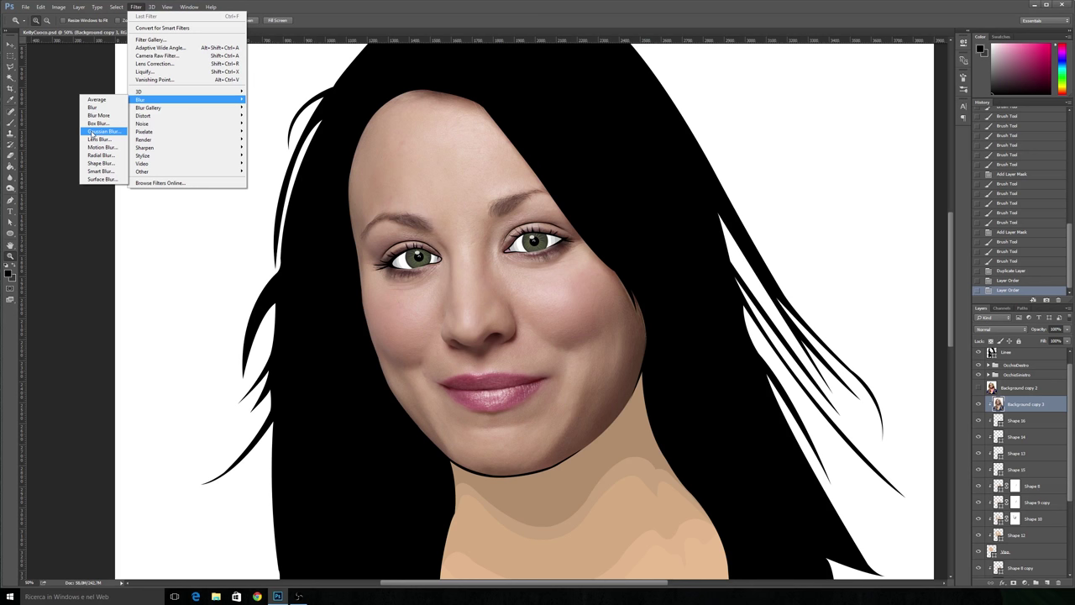
left_click(92, 132)
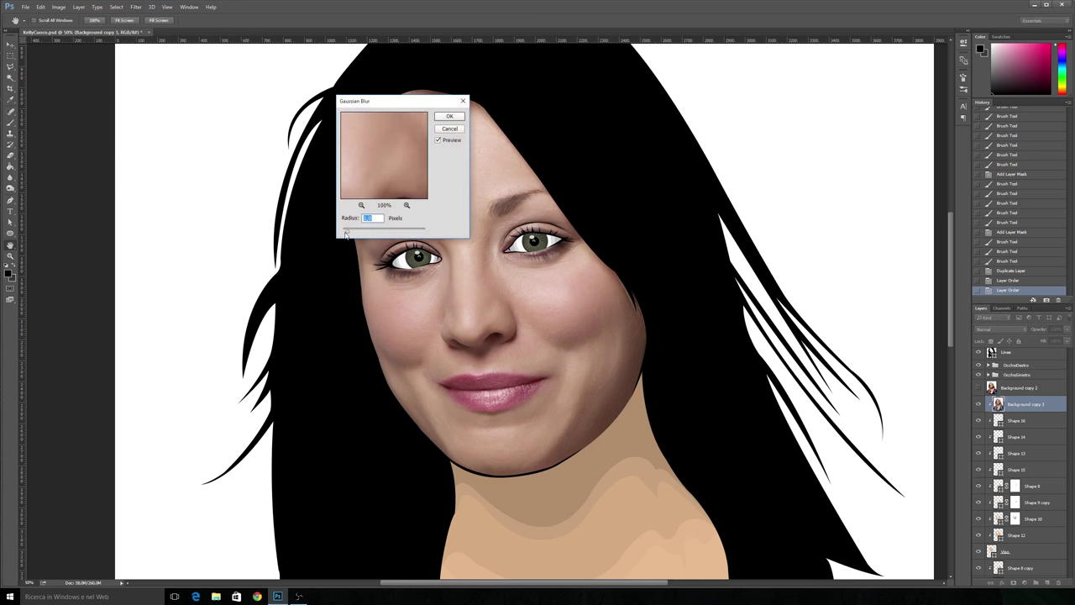
type("2")
left_click(461, 120)
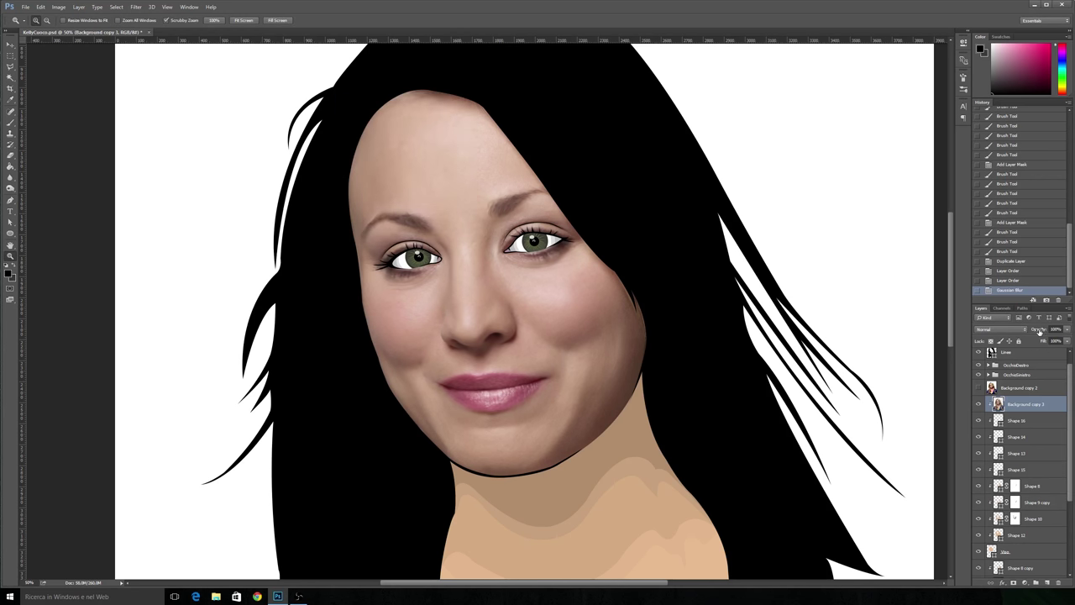
left_click_drag(1040, 330, 1009, 332)
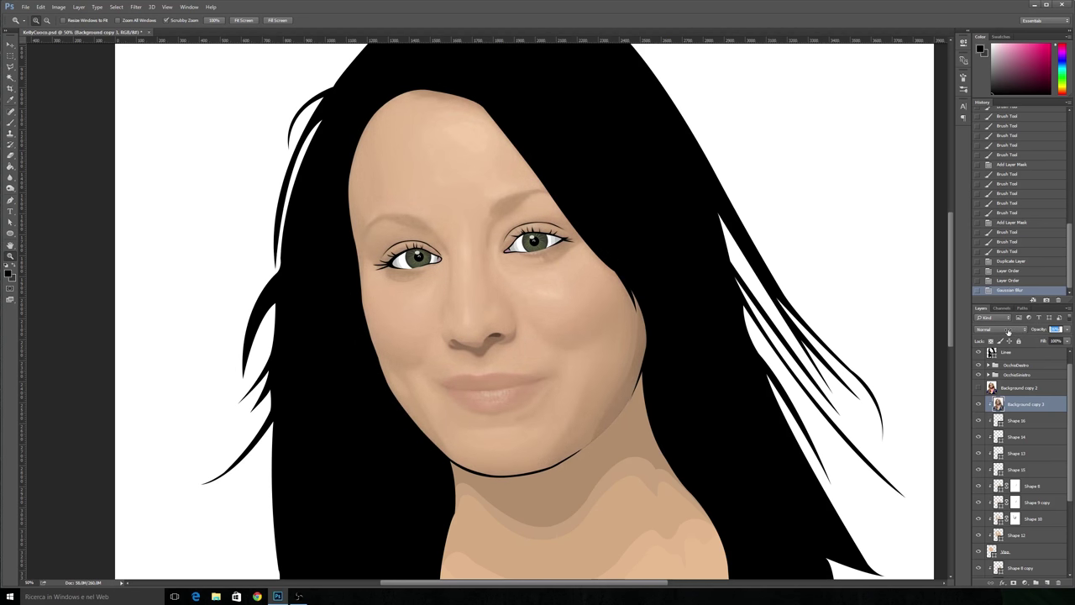
key("ctrl+minus")
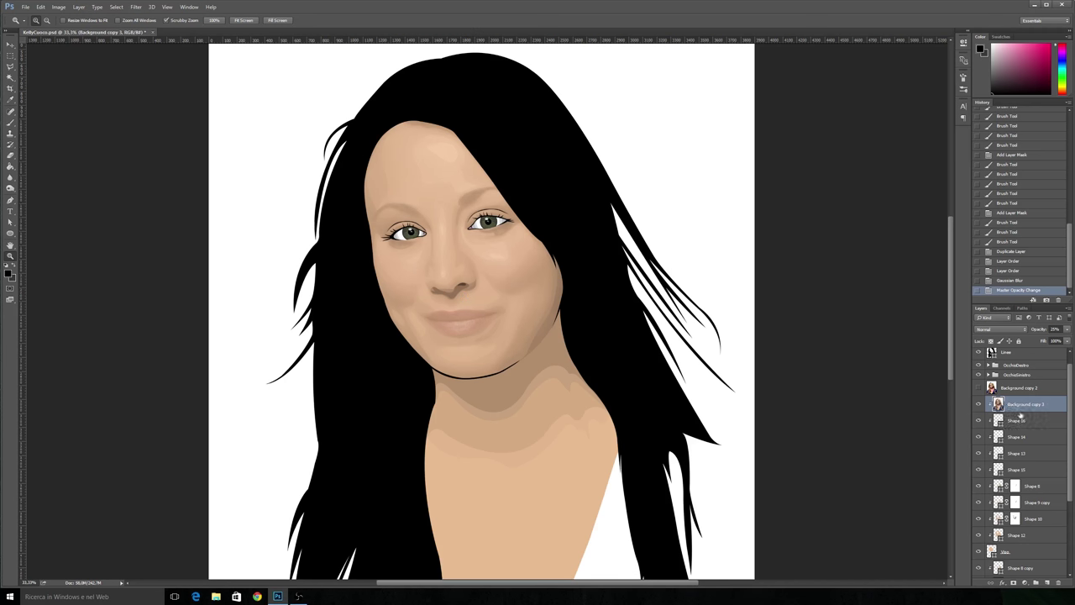
left_click(1015, 583)
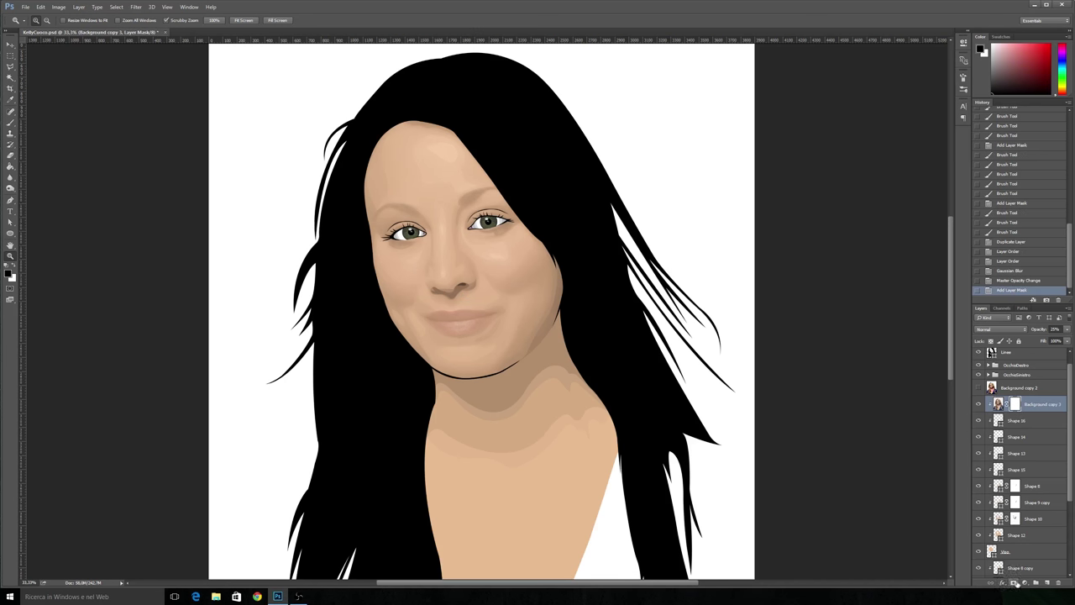
Step: Switch to the Brush tool and enlarge the brush size
left_click(10, 123)
right_click(263, 230)
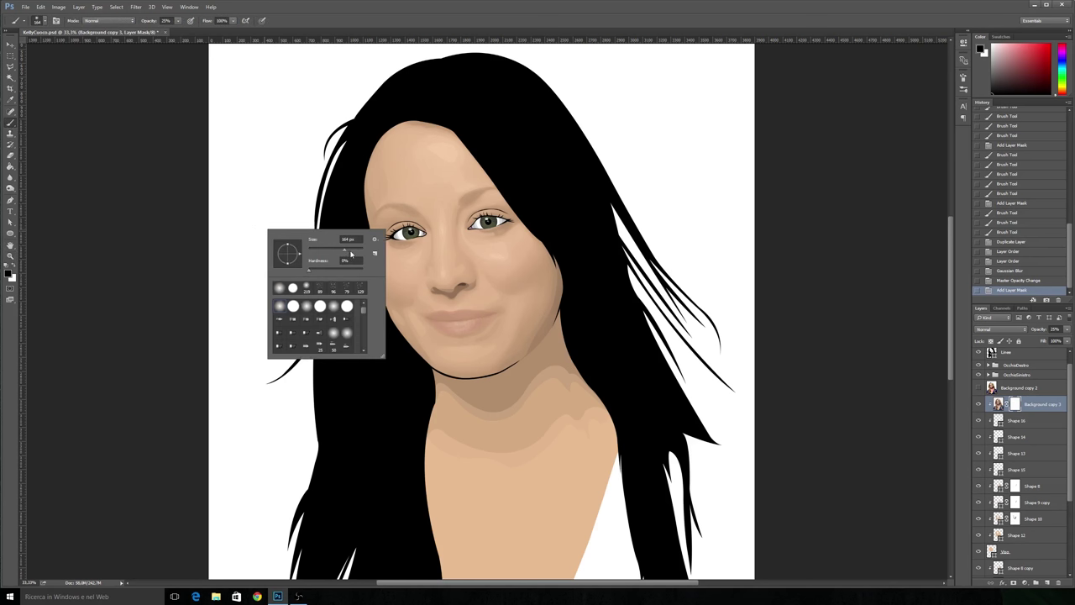
left_click_drag(351, 252, 354, 252)
key("Return")
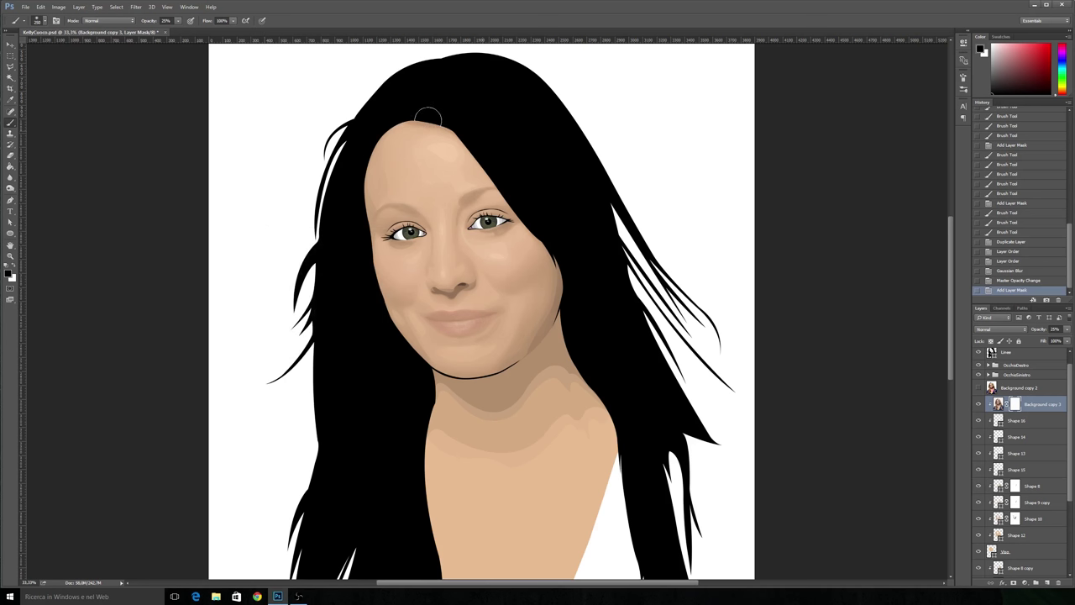
Step: Paint black at 100% opacity along the forehead hairline to hide the overlay there
left_click_drag(395, 118, 390, 119)
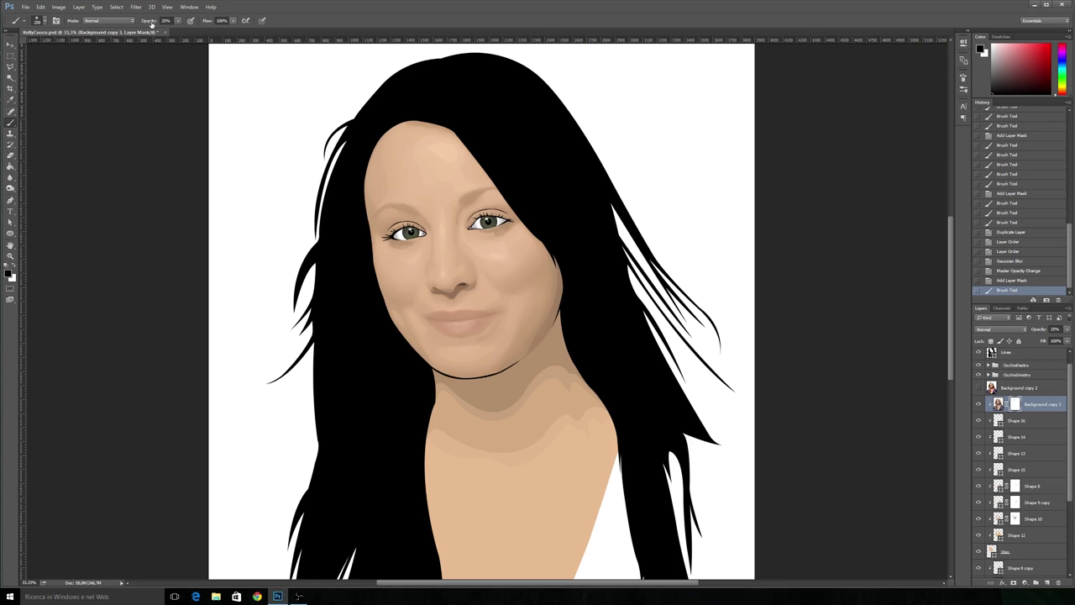
key("0")
left_click(424, 115)
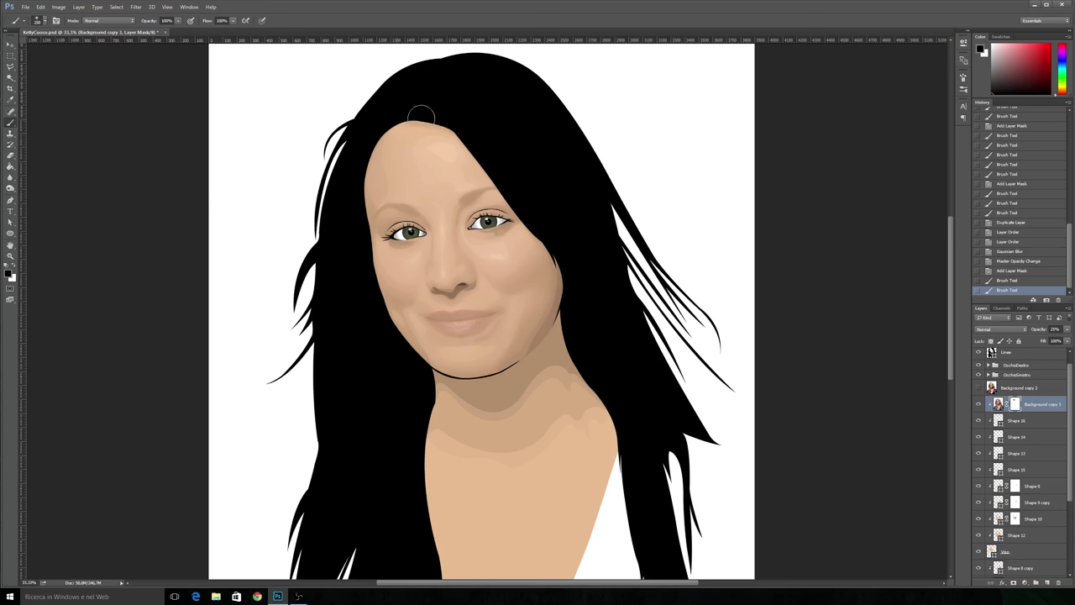
left_click(393, 114)
left_click(434, 115)
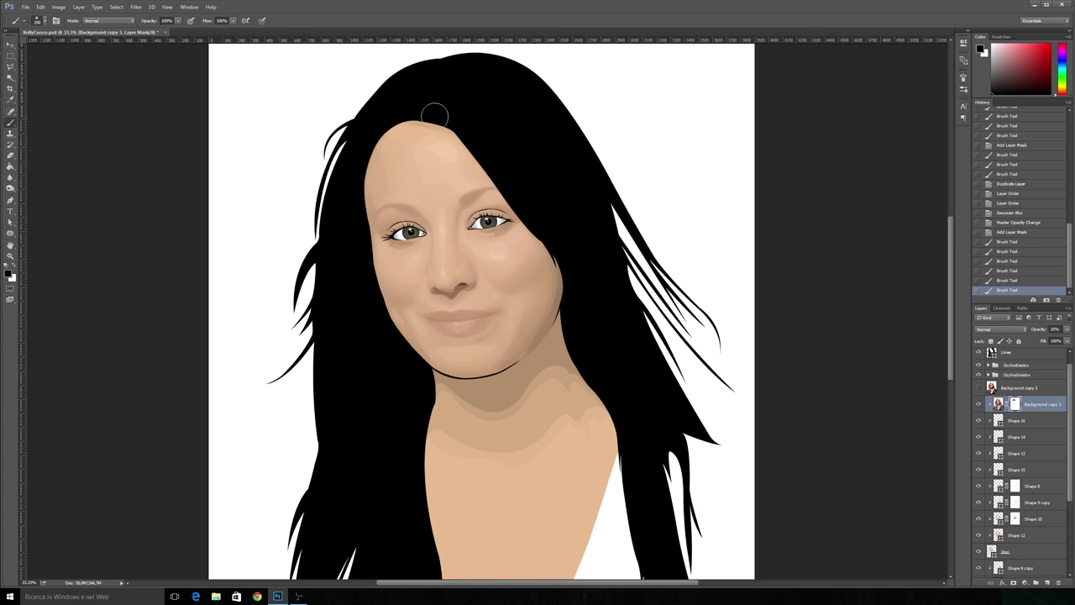
left_click(500, 158)
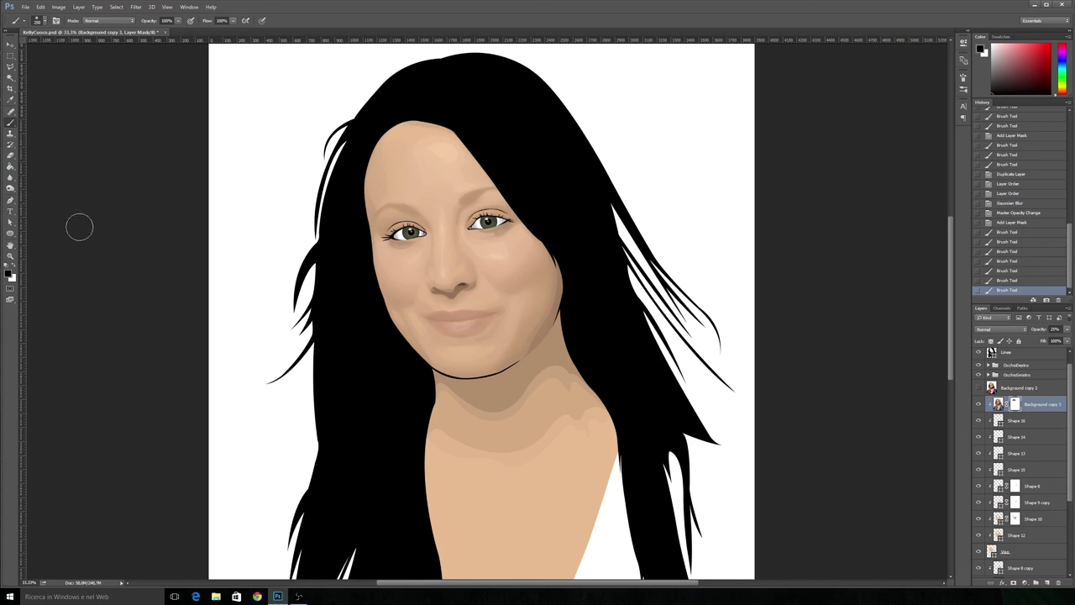
left_click(11, 255)
left_click(374, 198)
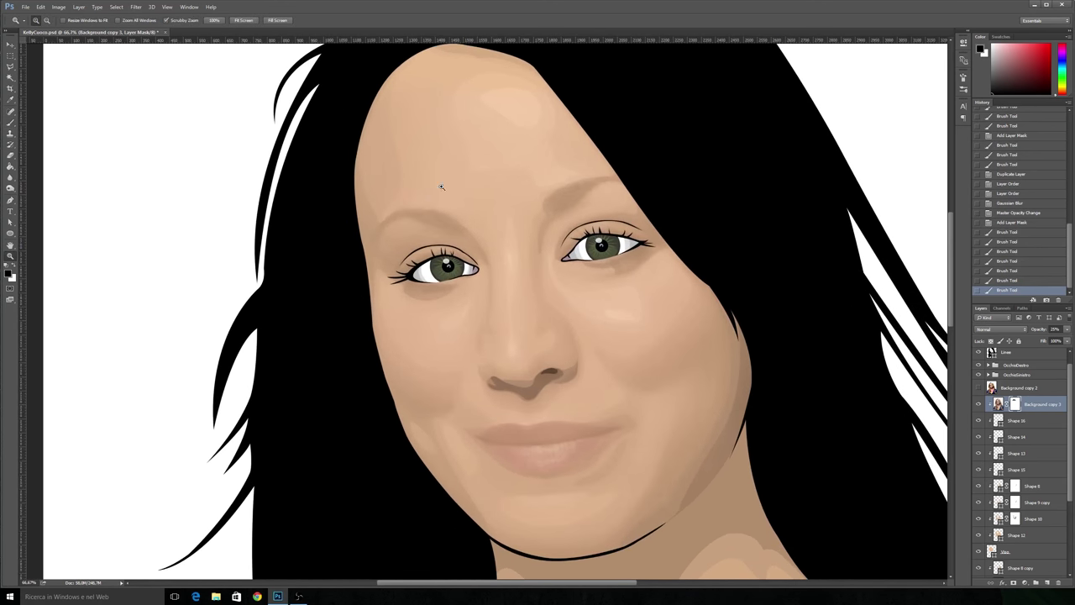
Step: Paint extra black strokes on Background copy 3's mask over the upper forehead, lips and chin
left_click(521, 212)
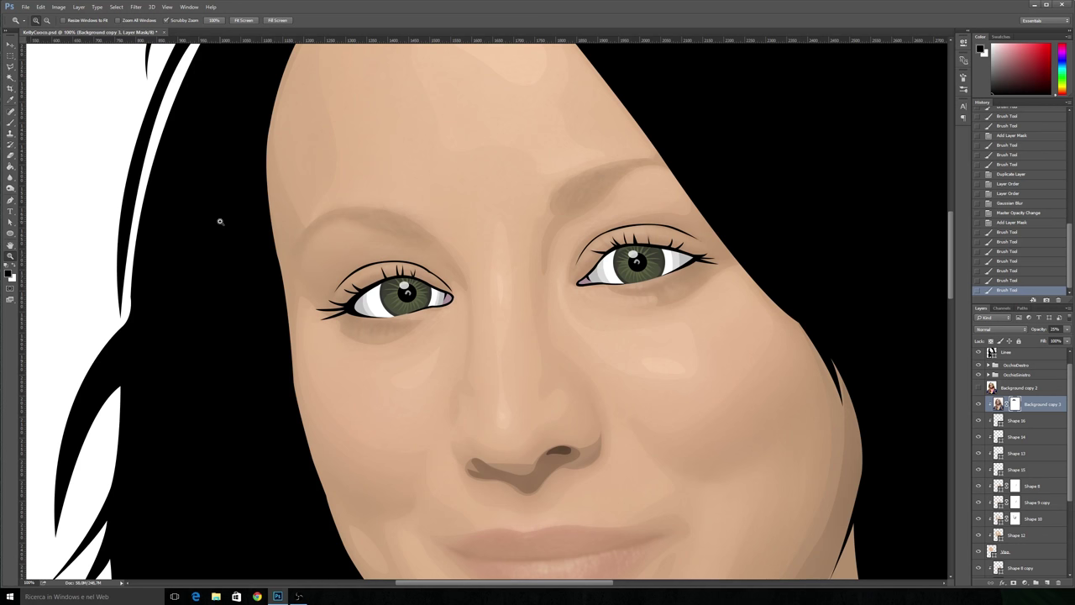
left_click(10, 123)
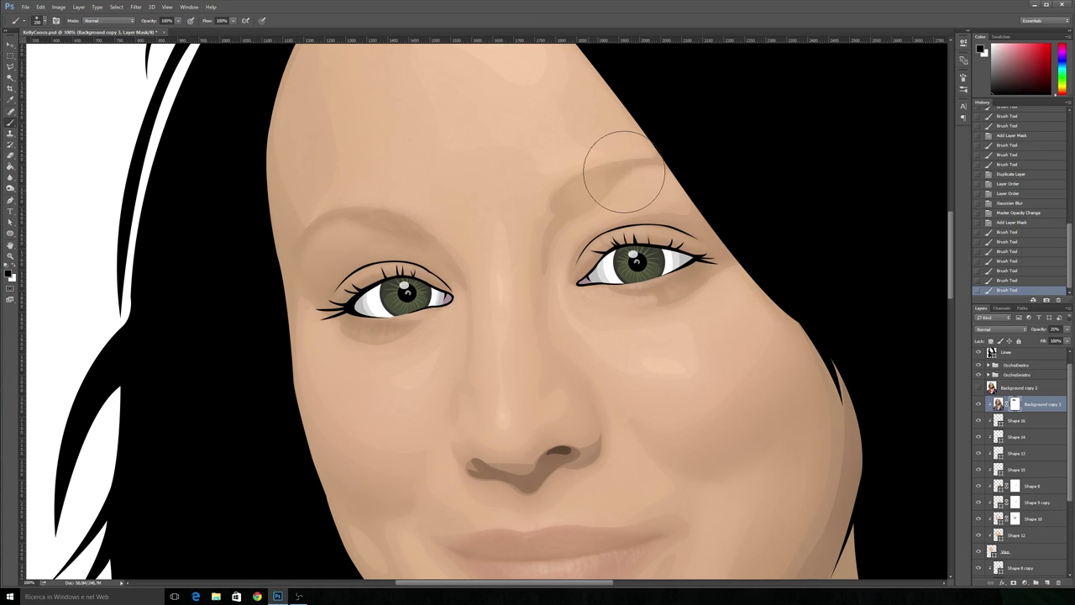
left_click_drag(620, 168, 580, 168)
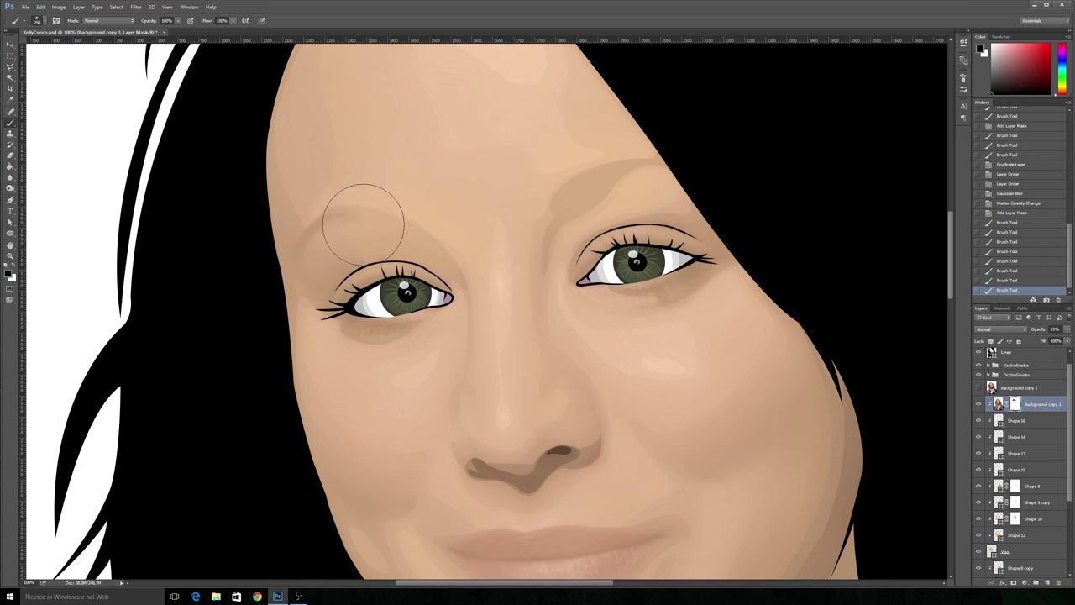
scroll(492, 311, "down", 3)
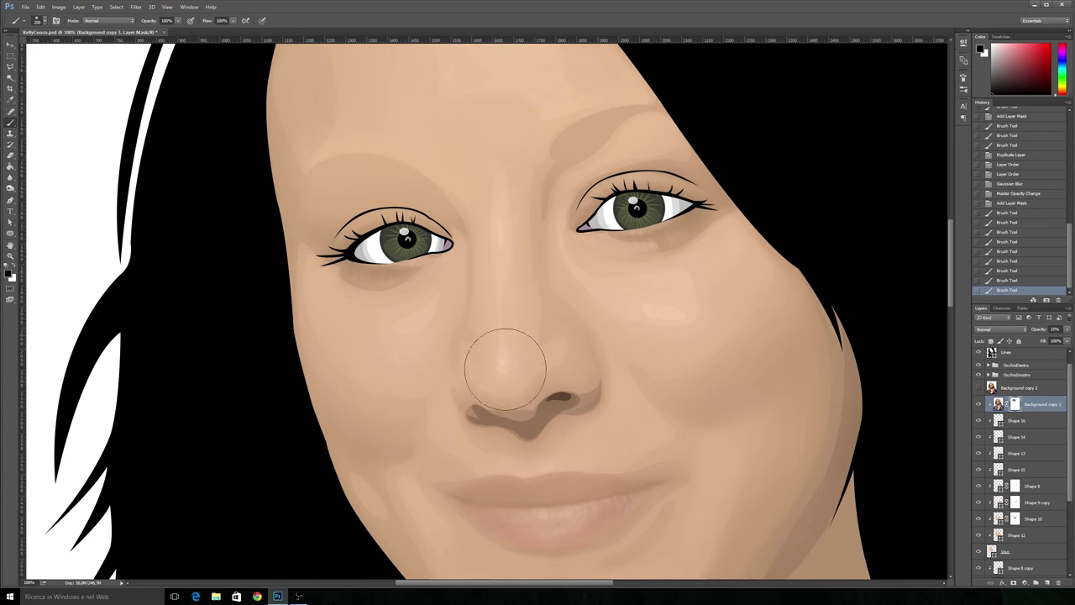
left_click_drag(501, 466, 506, 462)
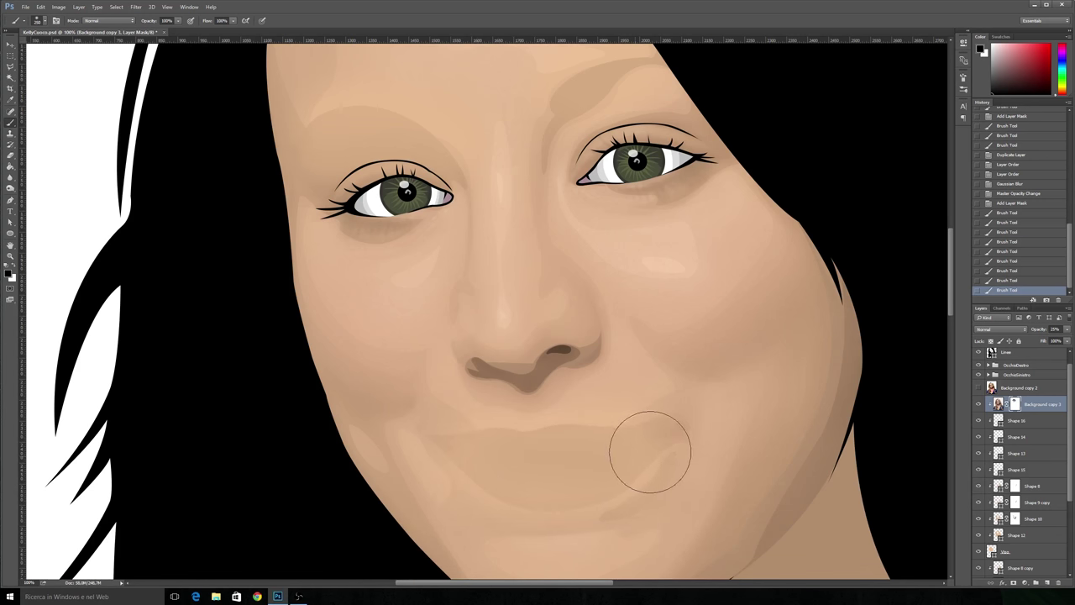
left_click_drag(483, 458, 537, 454)
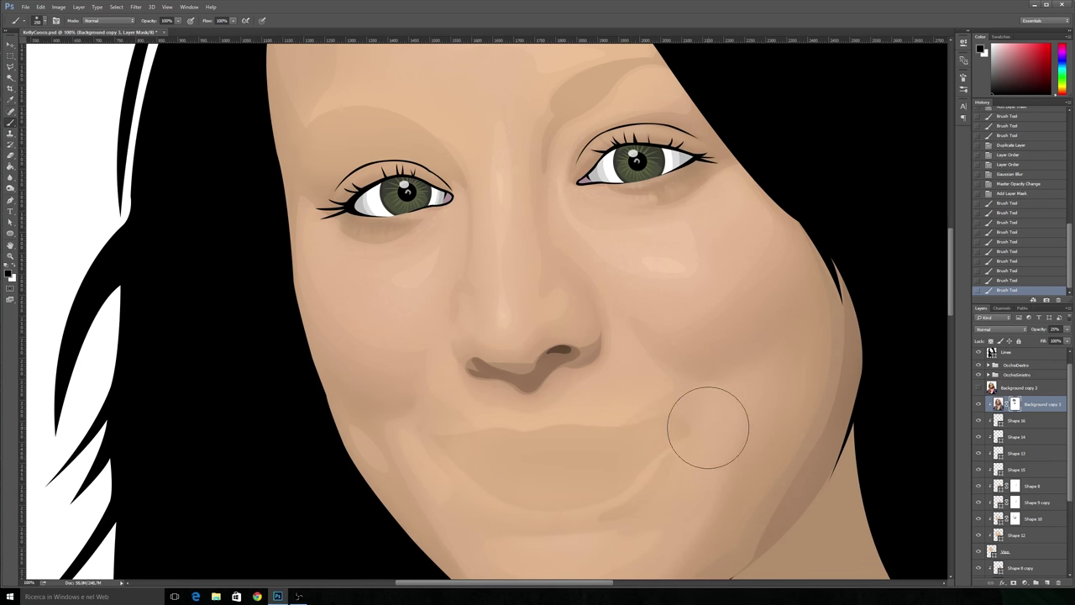
scroll(663, 411, "down", 3)
scroll(651, 412, "down", 3)
scroll(652, 408, "down", 3)
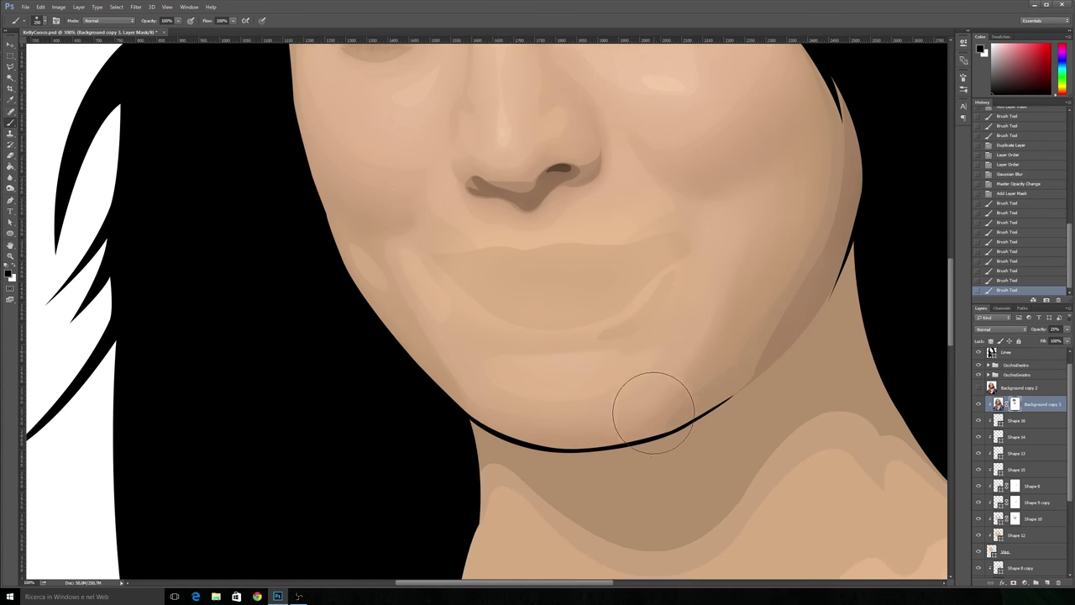
scroll(621, 390, "down", 3)
left_click(9, 257)
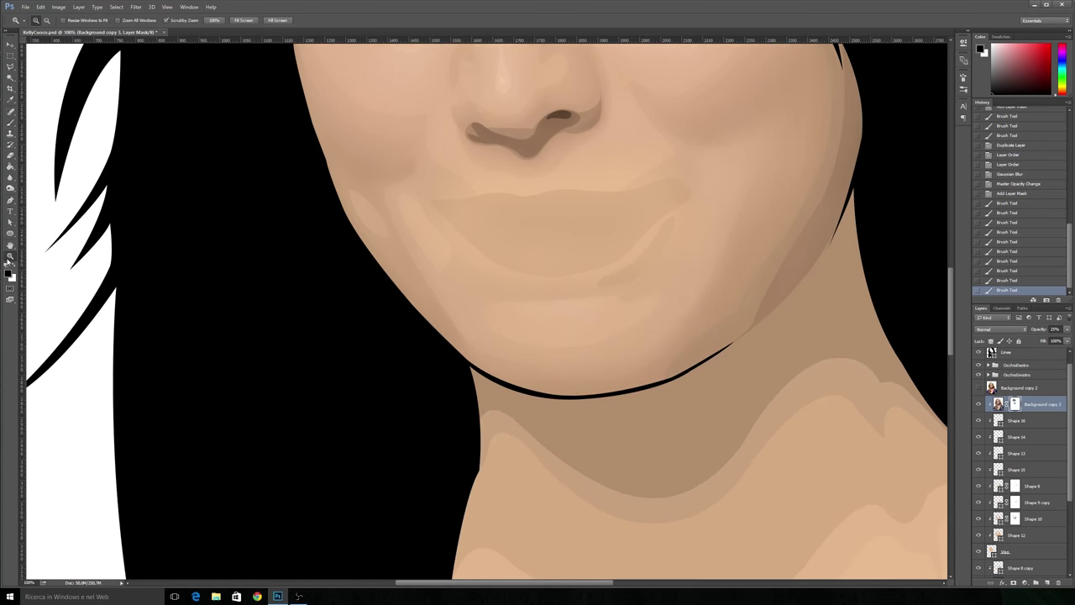
key("ctrl+0")
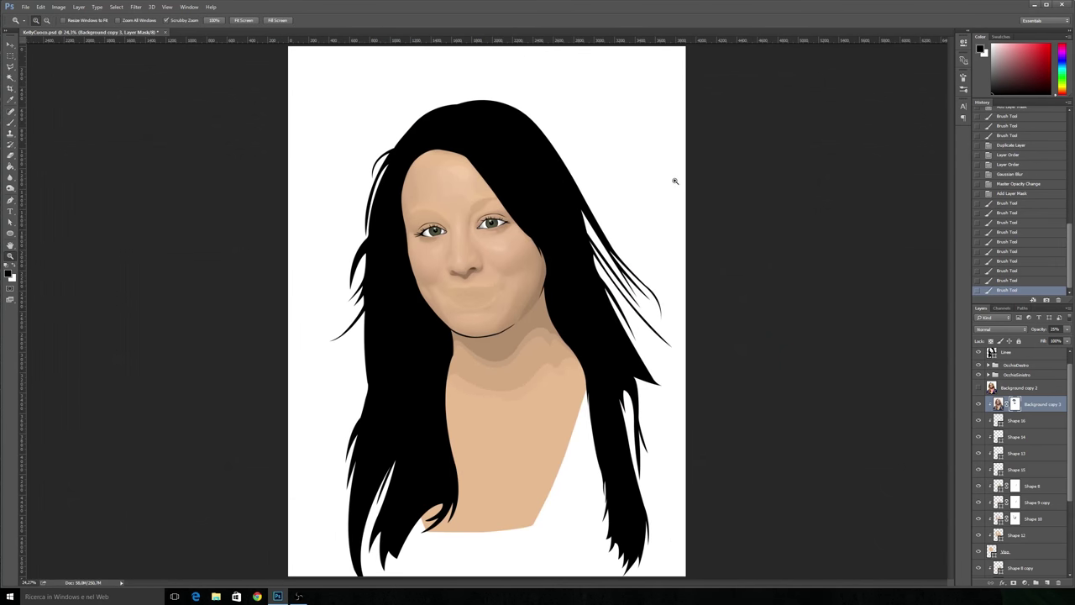